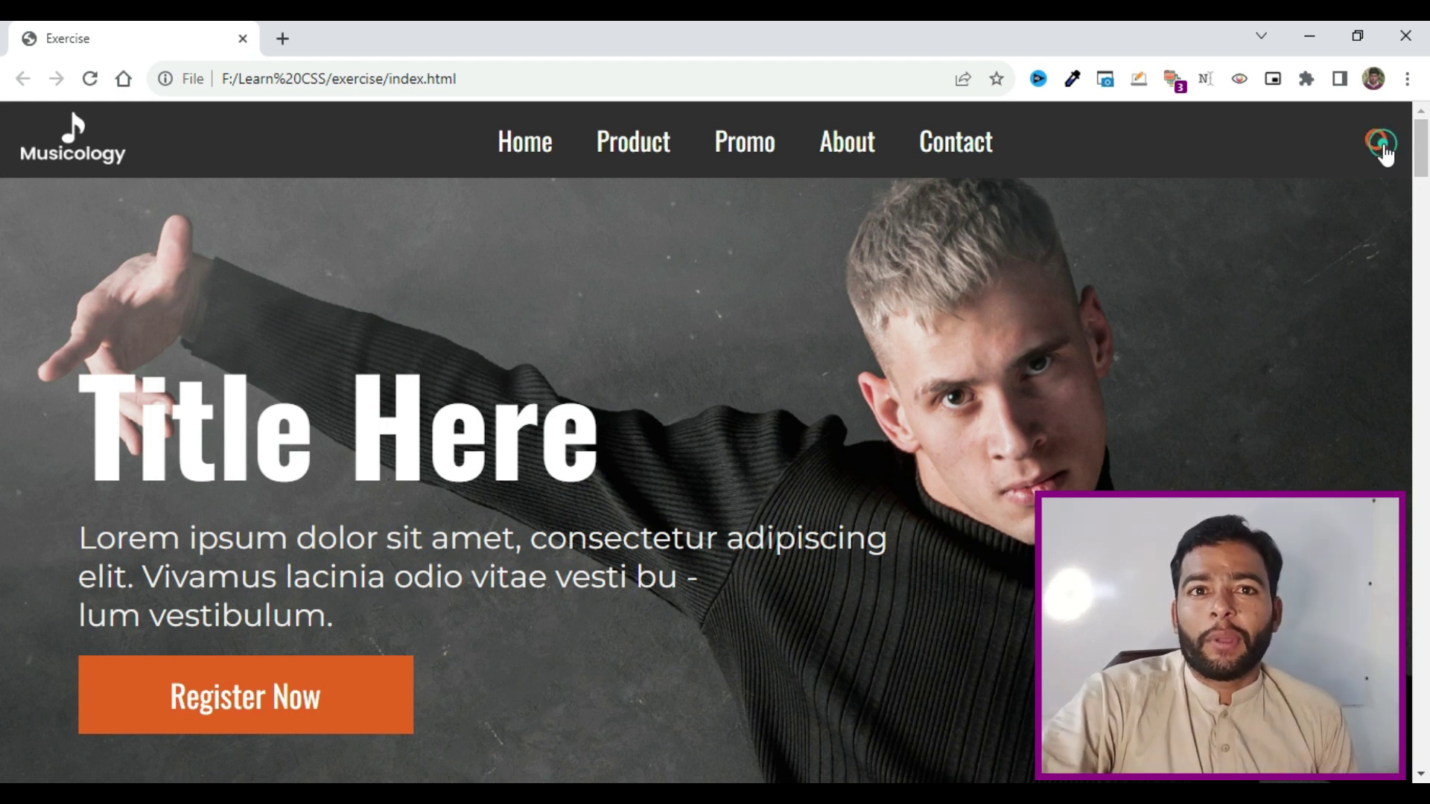
# Open and close the search overlay on the finished Musicology page, and look over its hero section down to Dance Tour
pyautogui.click(1378, 143)
pyautogui.scroll(-15, 819, 402)
pyautogui.scroll(15, 697, 435)
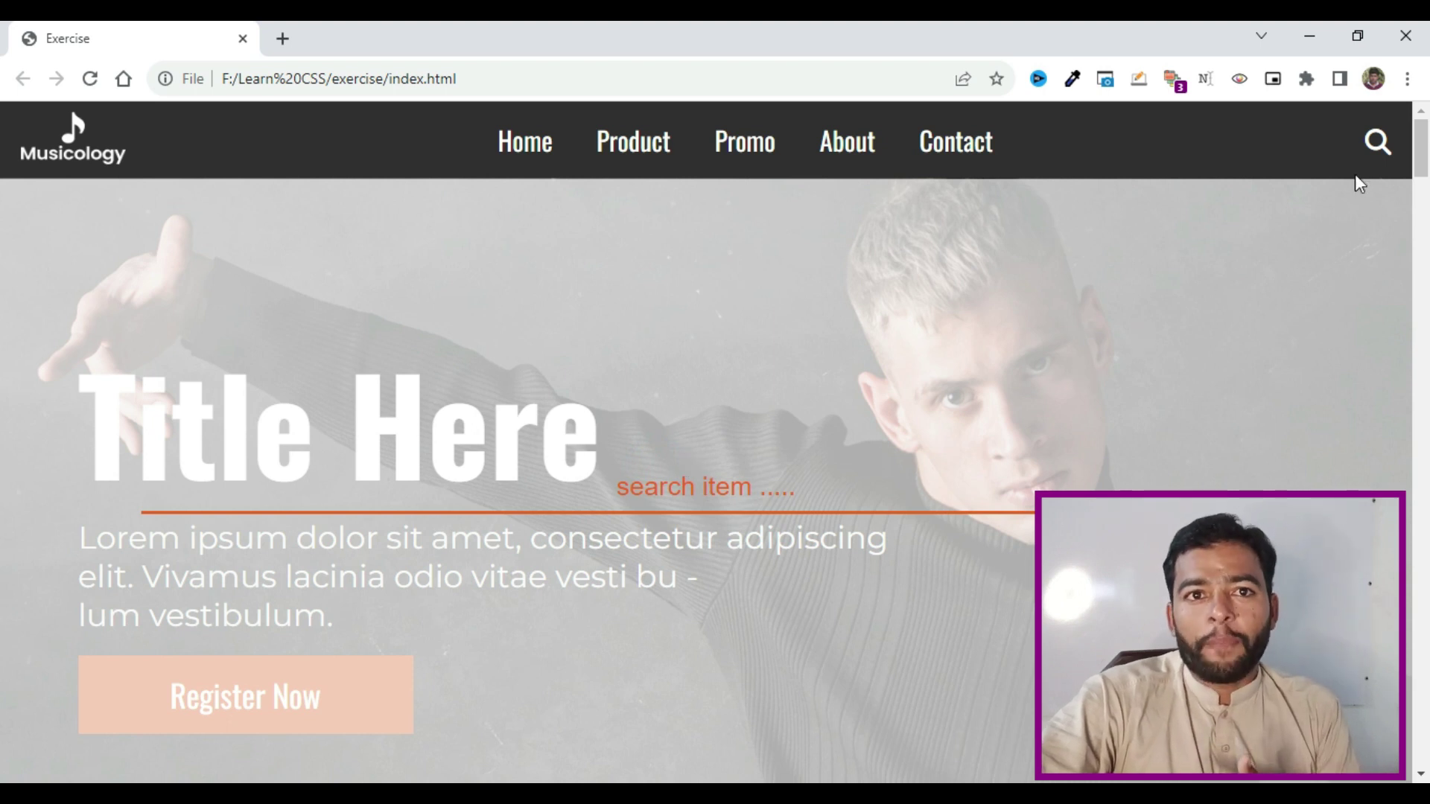
pyautogui.click(1377, 153)
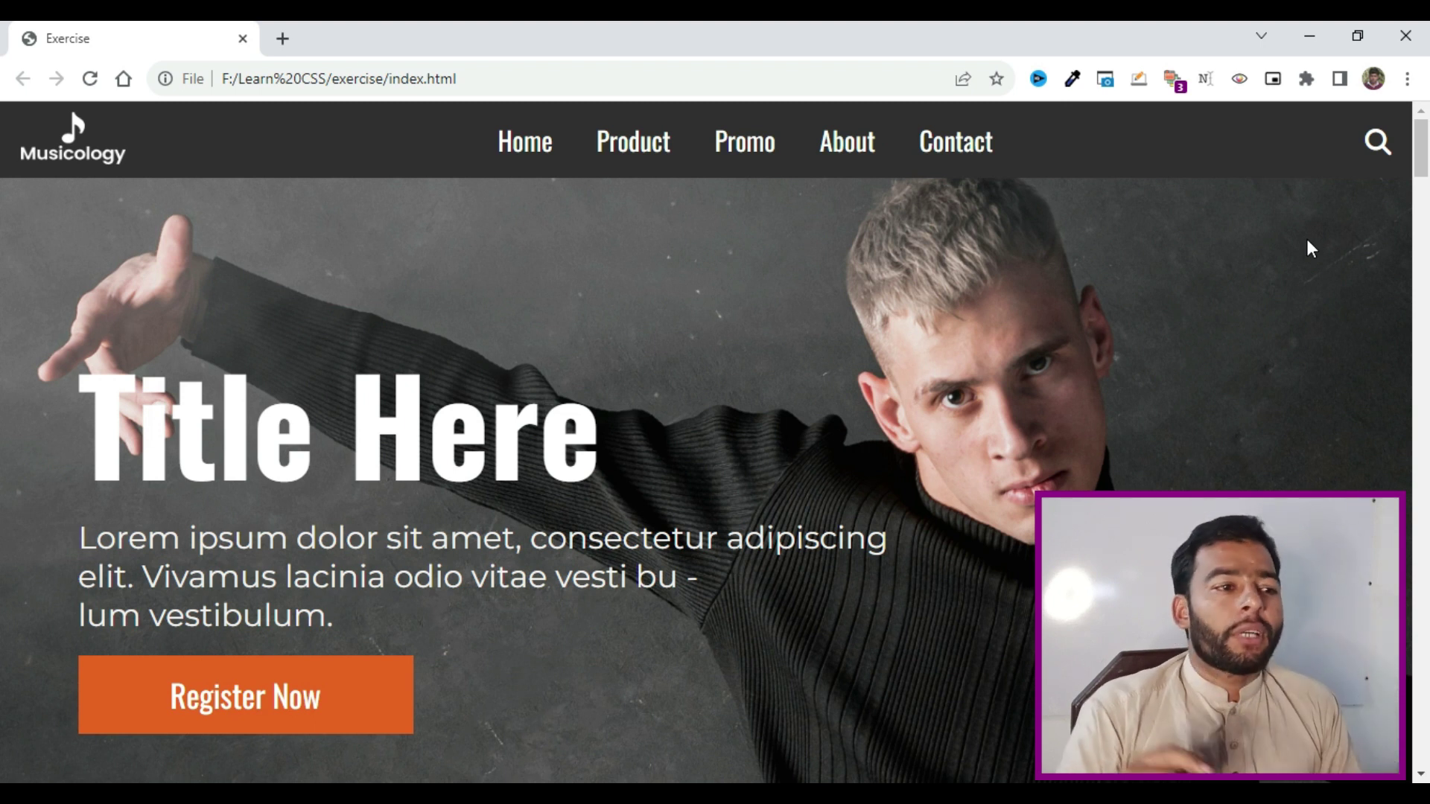
pyautogui.scroll(-10, 651, 346)
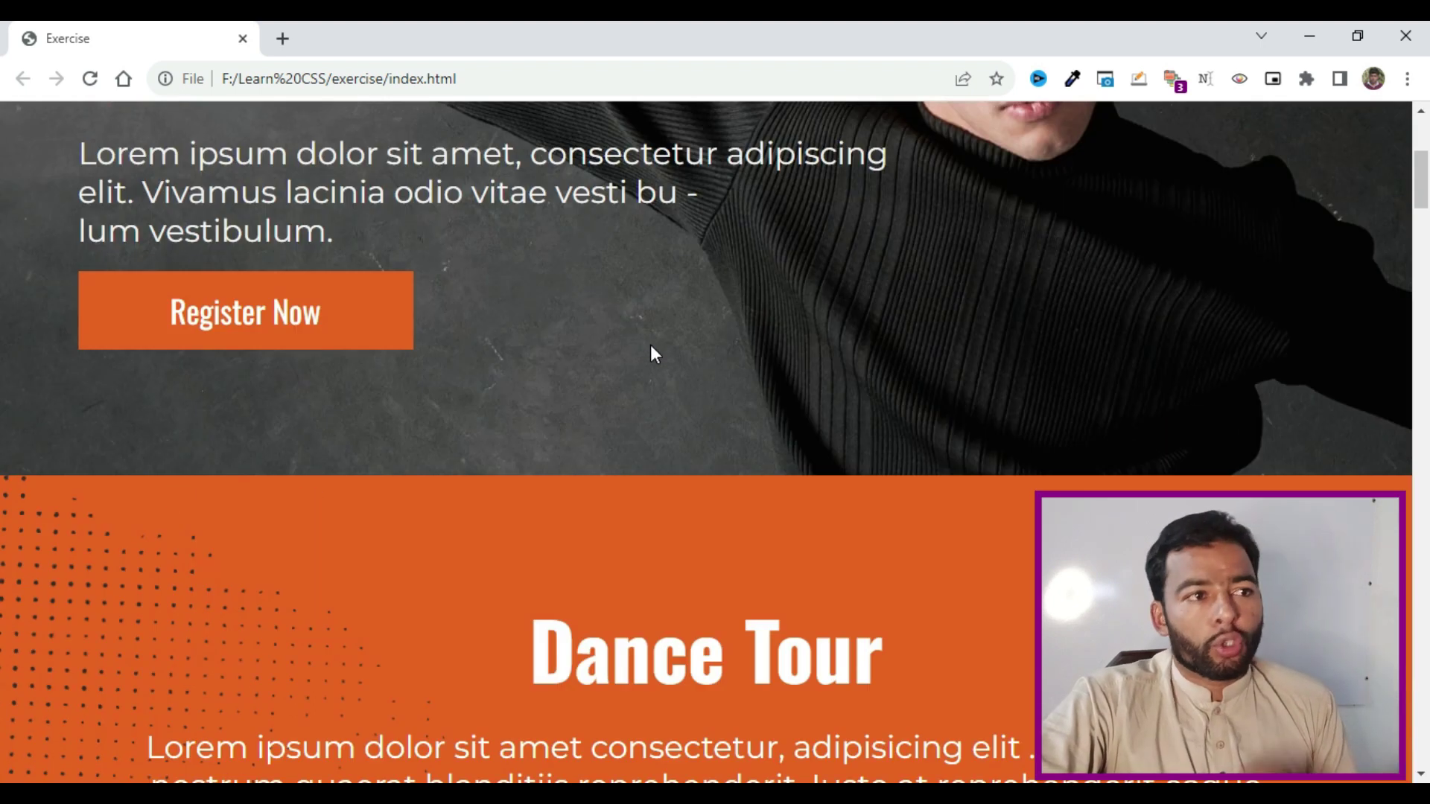
# Switch to the 3496226.psd design in Photoshop and check which font the header's navigation text uses
pyautogui.hotkey('alt', 'Tab')
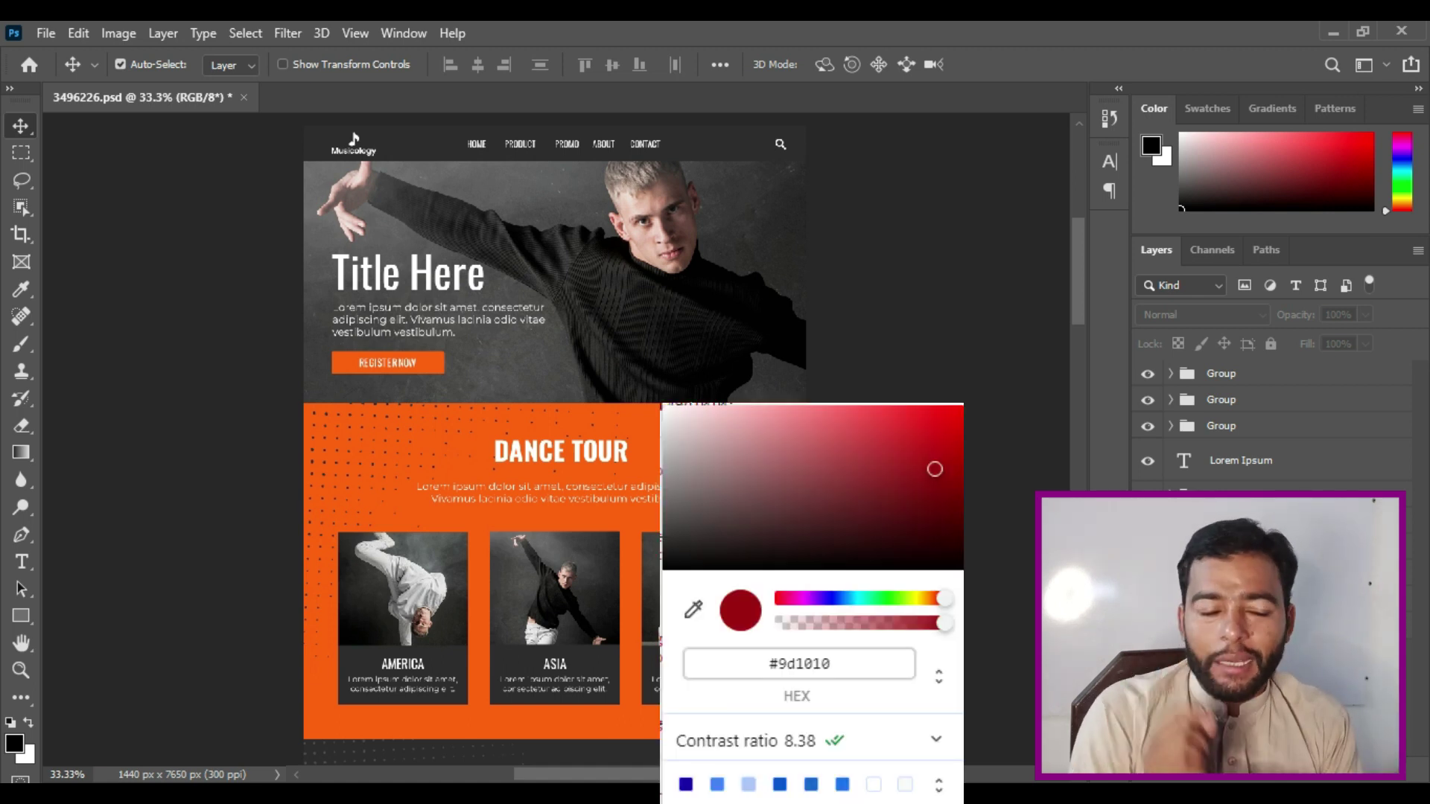
pyautogui.click(605, 461)
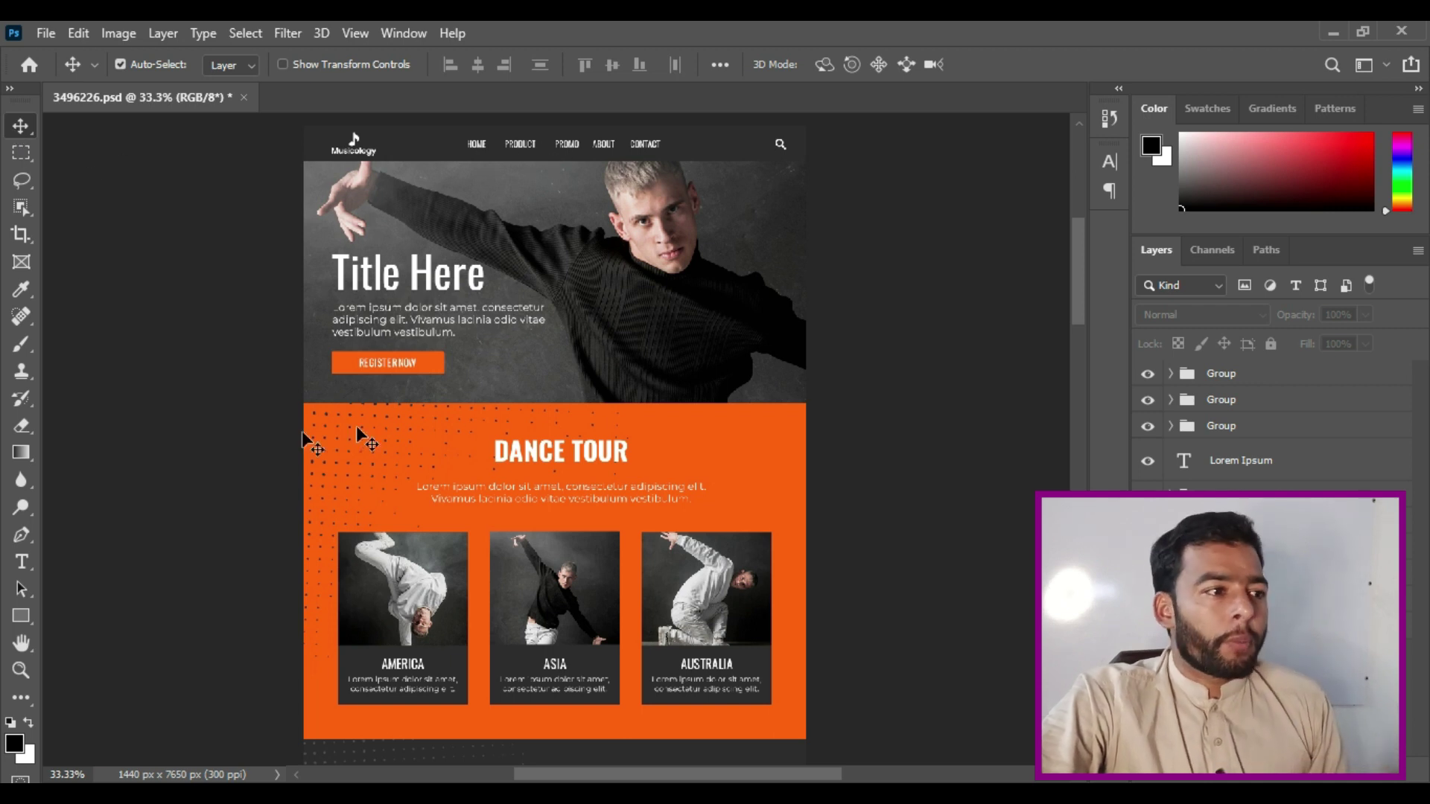
pyautogui.click(21, 670)
pyautogui.click(537, 471)
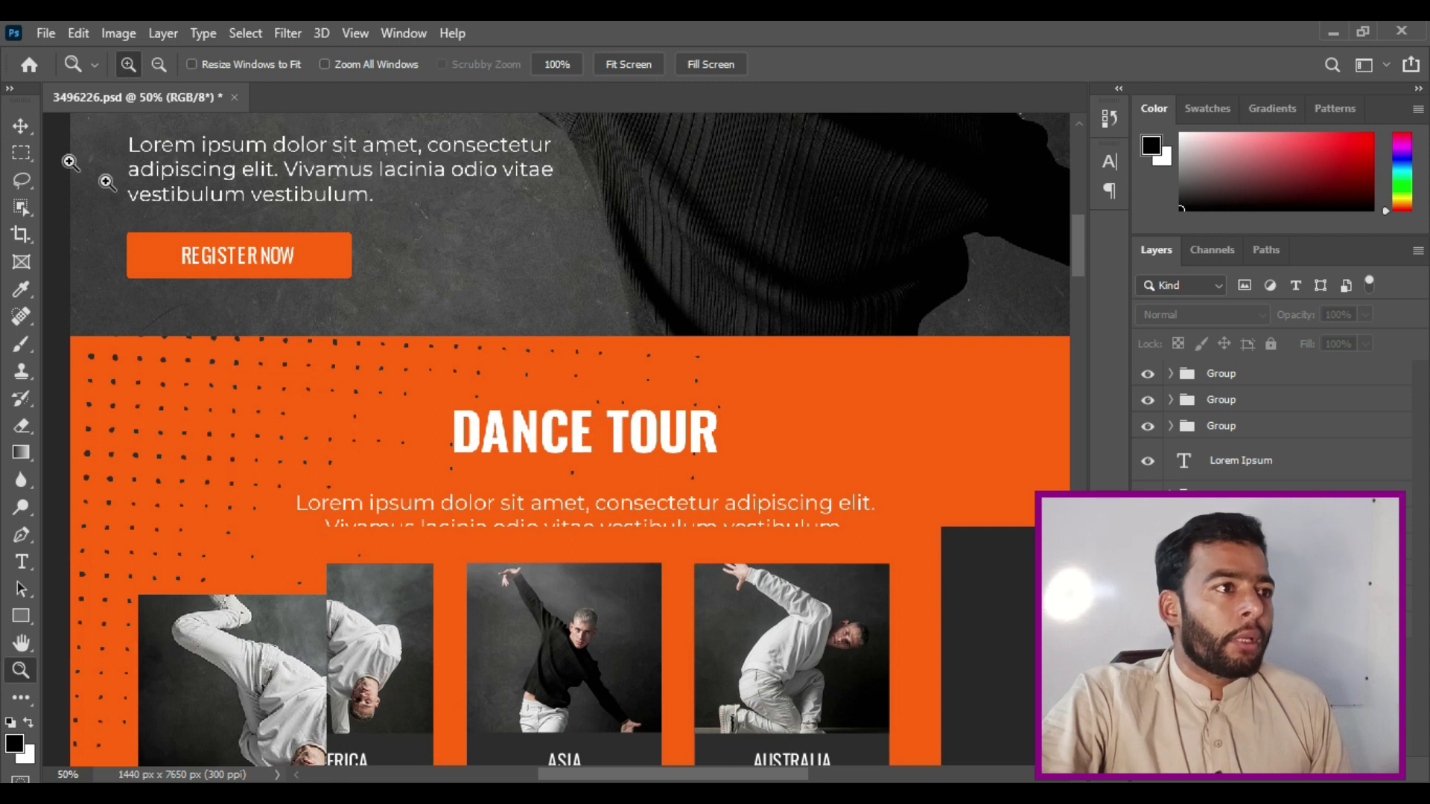
pyautogui.scroll(3, 71, 161)
pyautogui.press('v')
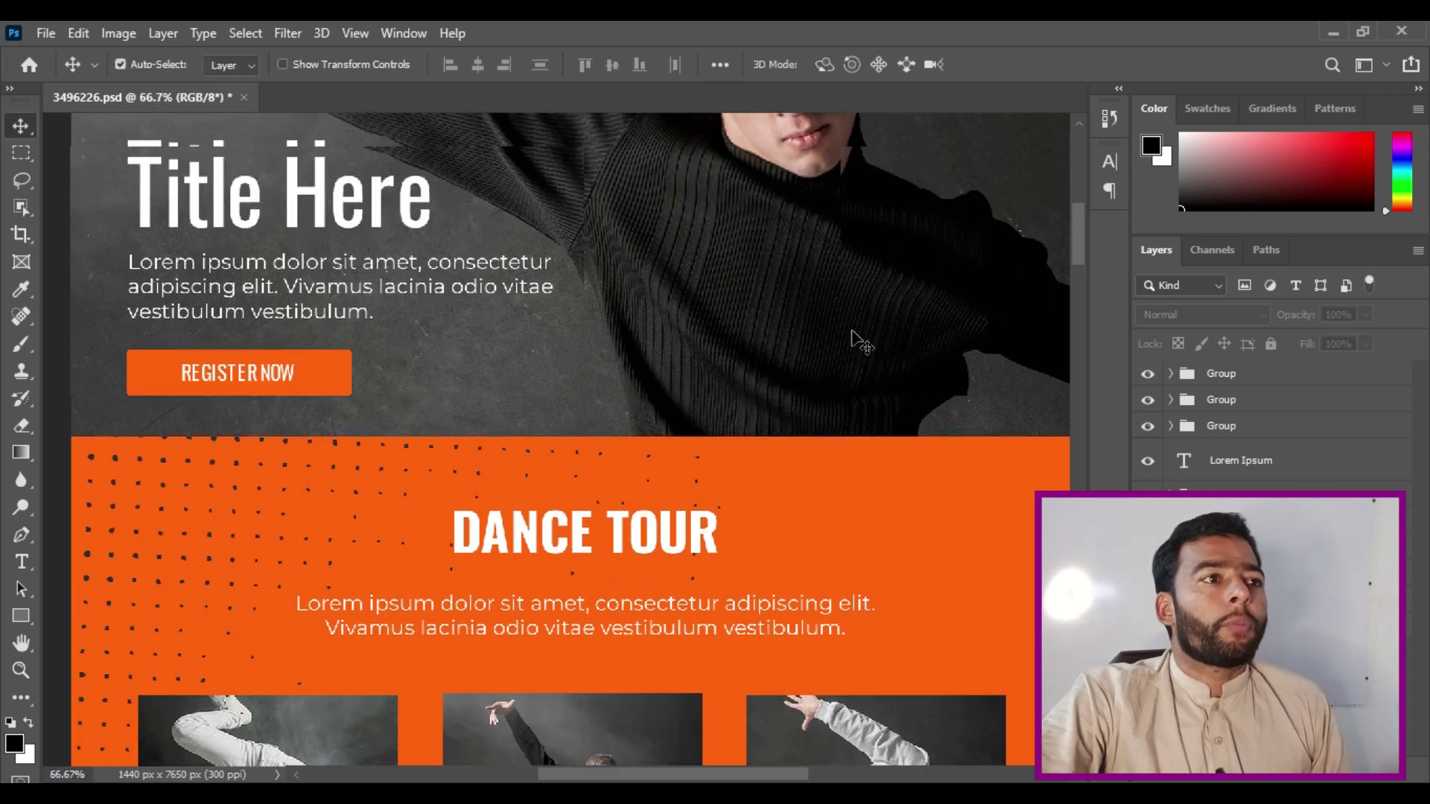
pyautogui.scroll(8, 861, 343)
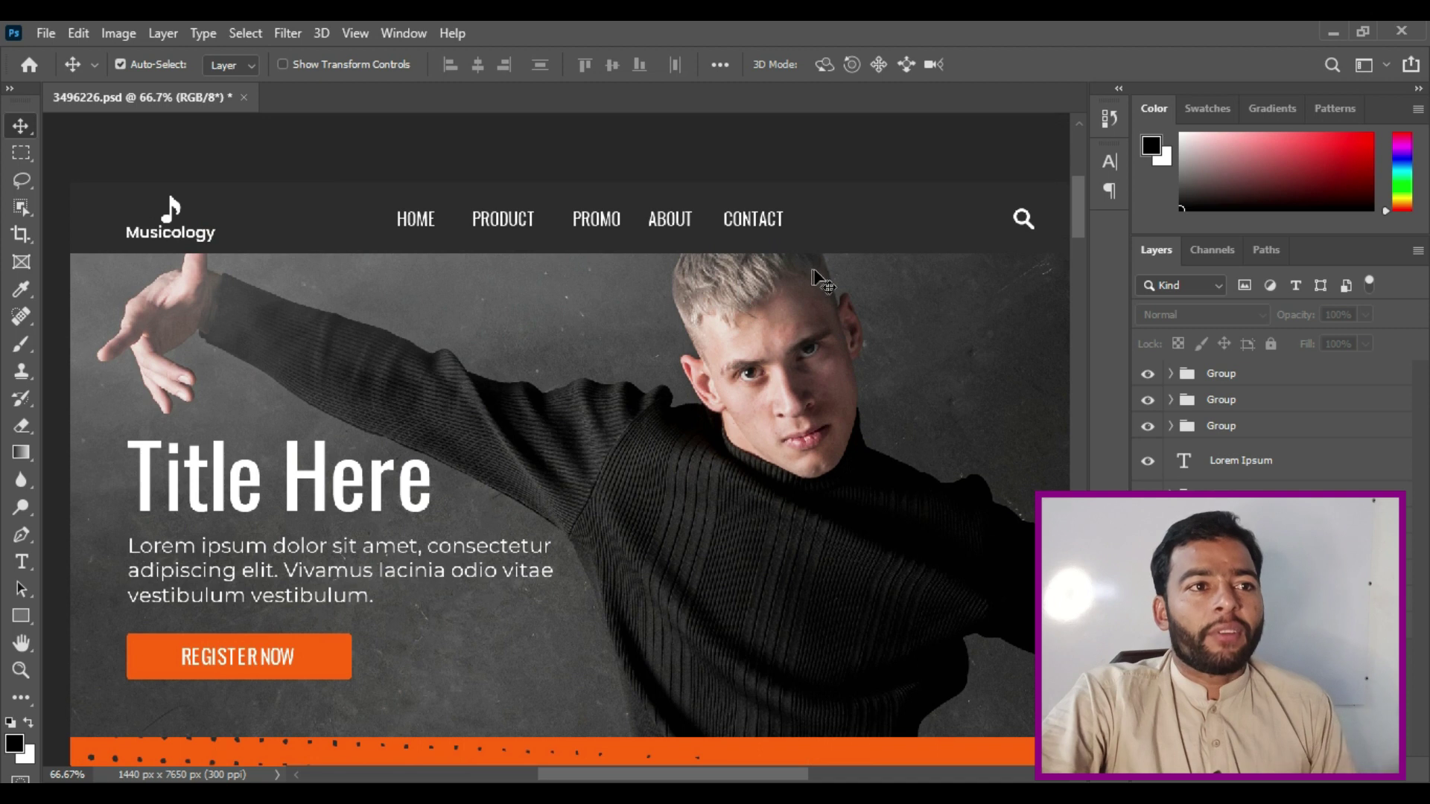
pyautogui.doubleClick(665, 221)
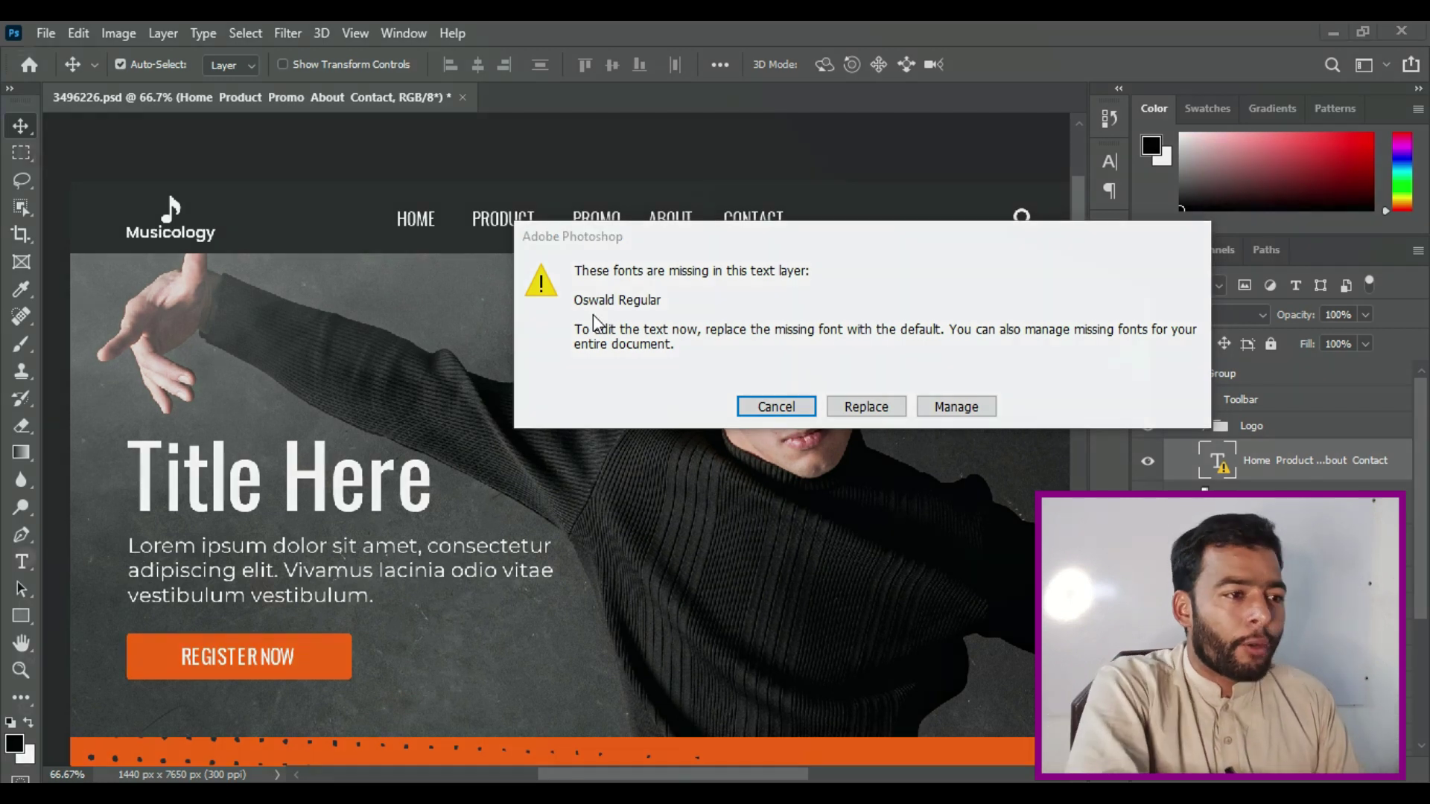
# Open a new Notepad note, write "oswald regular" as its first line, and return to the Photoshop design
pyautogui.press('super')
pyautogui.write('not')
pyautogui.press('Return')
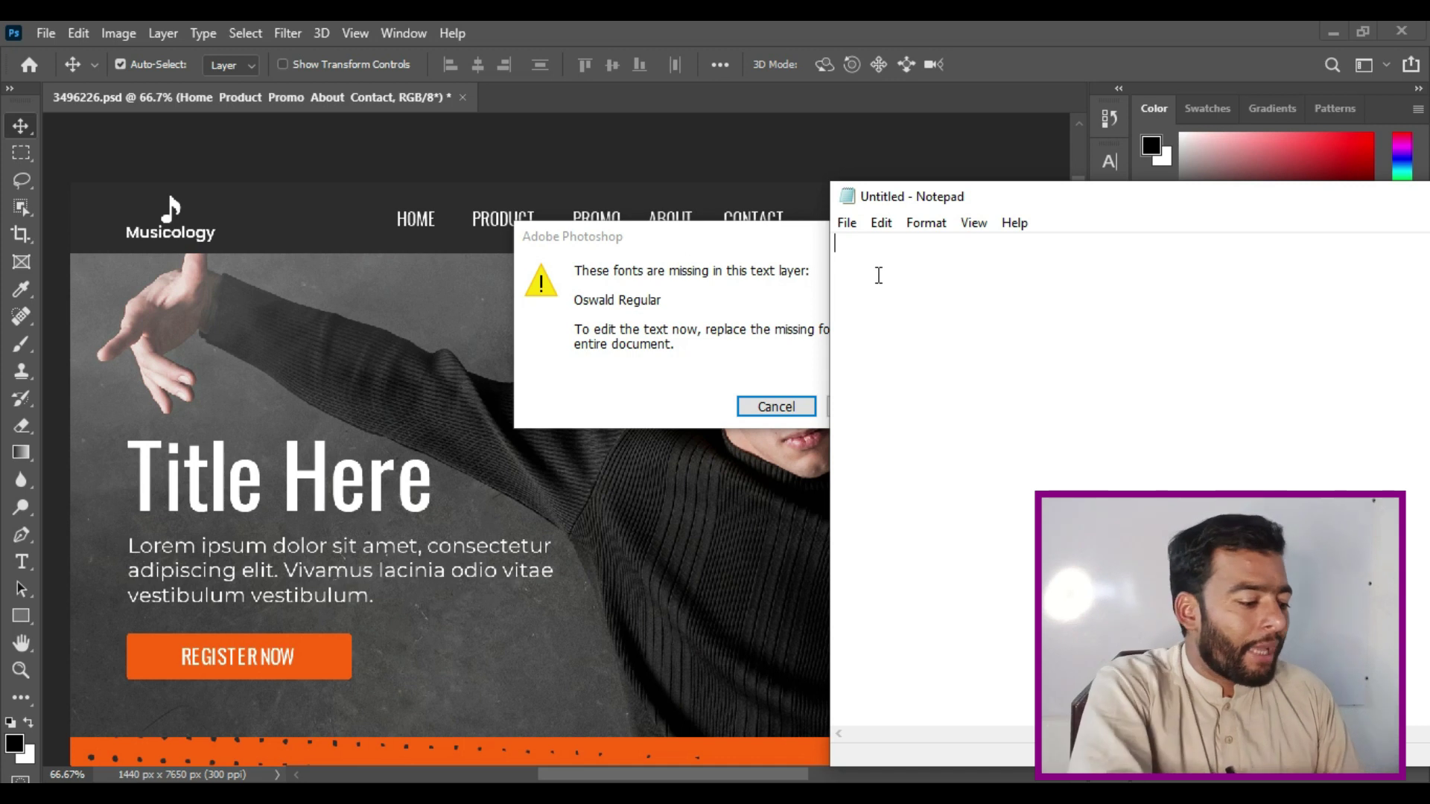
pyautogui.write('oswald regf')
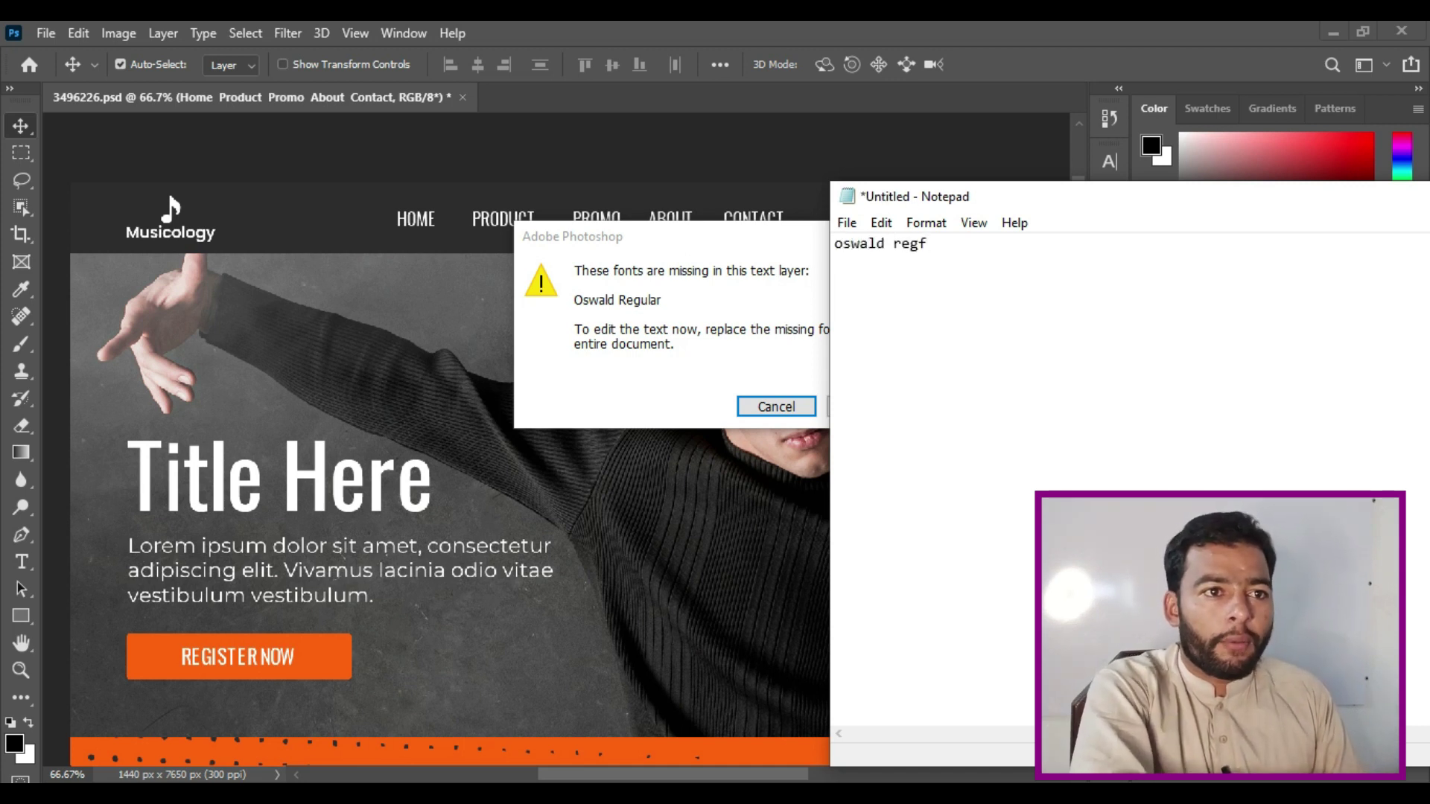
pyautogui.press('BackSpace')
pyautogui.write('ular')
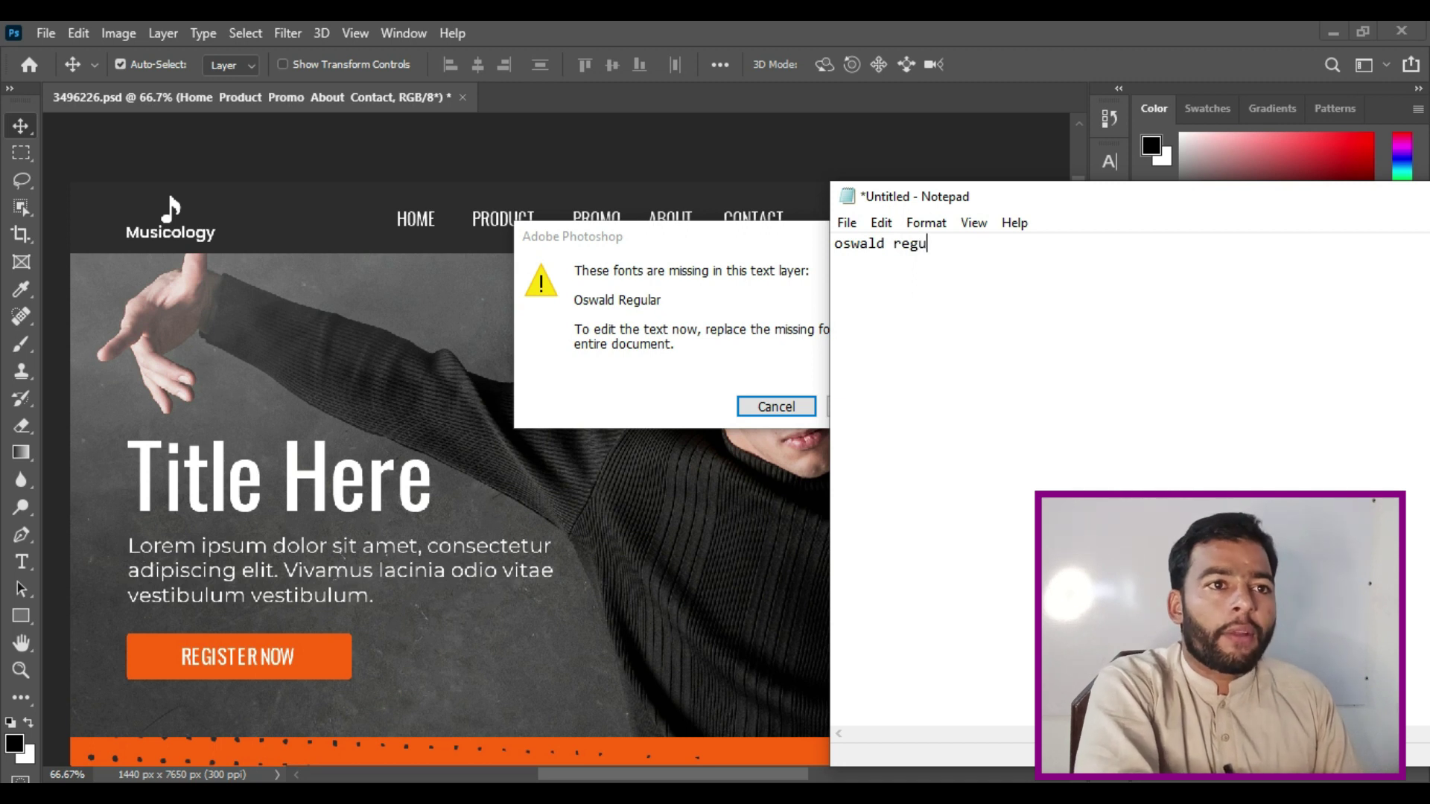
pyautogui.press('Return')
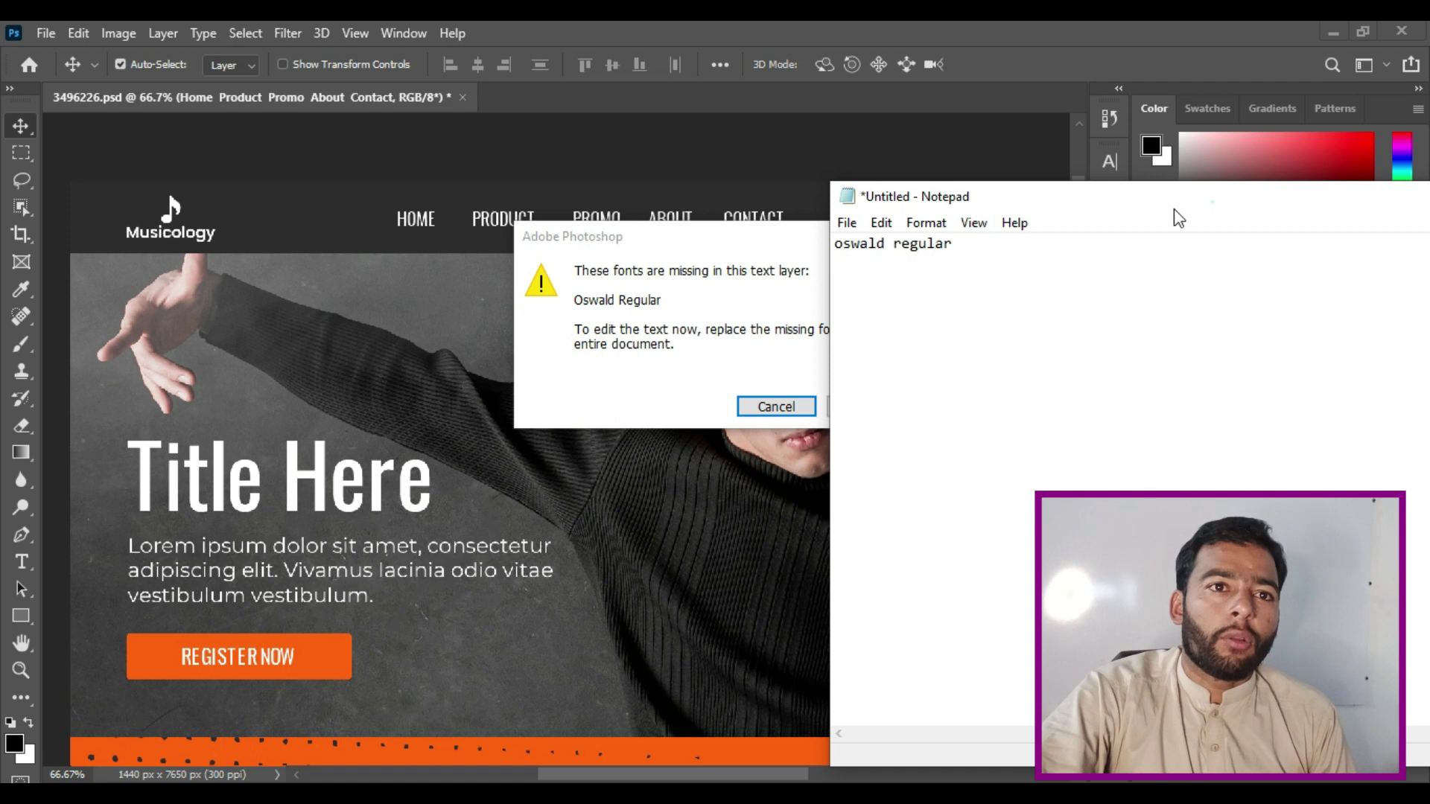
pyautogui.moveTo(1179, 217); pyautogui.dragTo(1124, 293)
pyautogui.click(1261, 272)
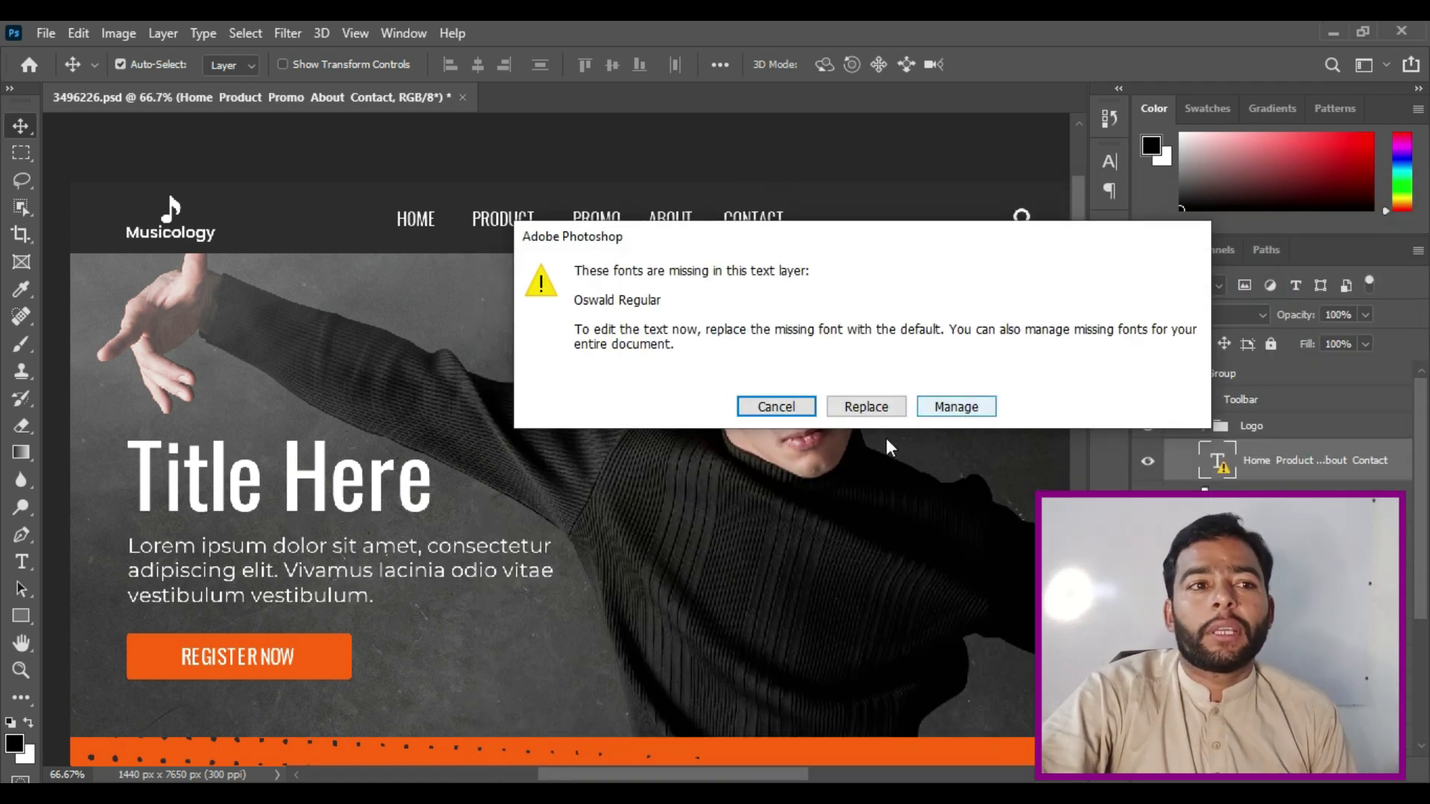
# Dismiss the missing-font notice for the navigation text and check which font the hero's body text uses
pyautogui.click(780, 408)
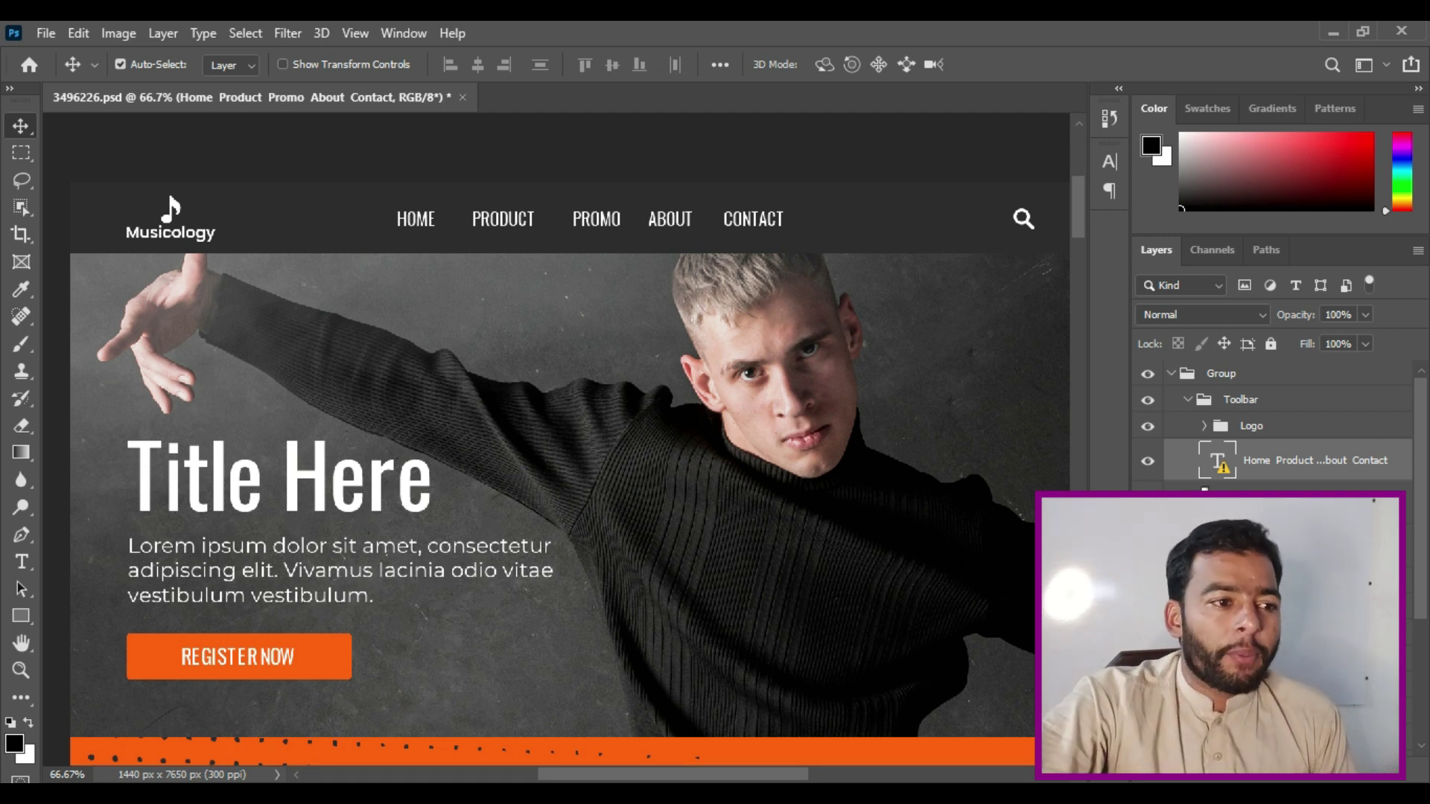
pyautogui.hotkey('alt', 'Tab')
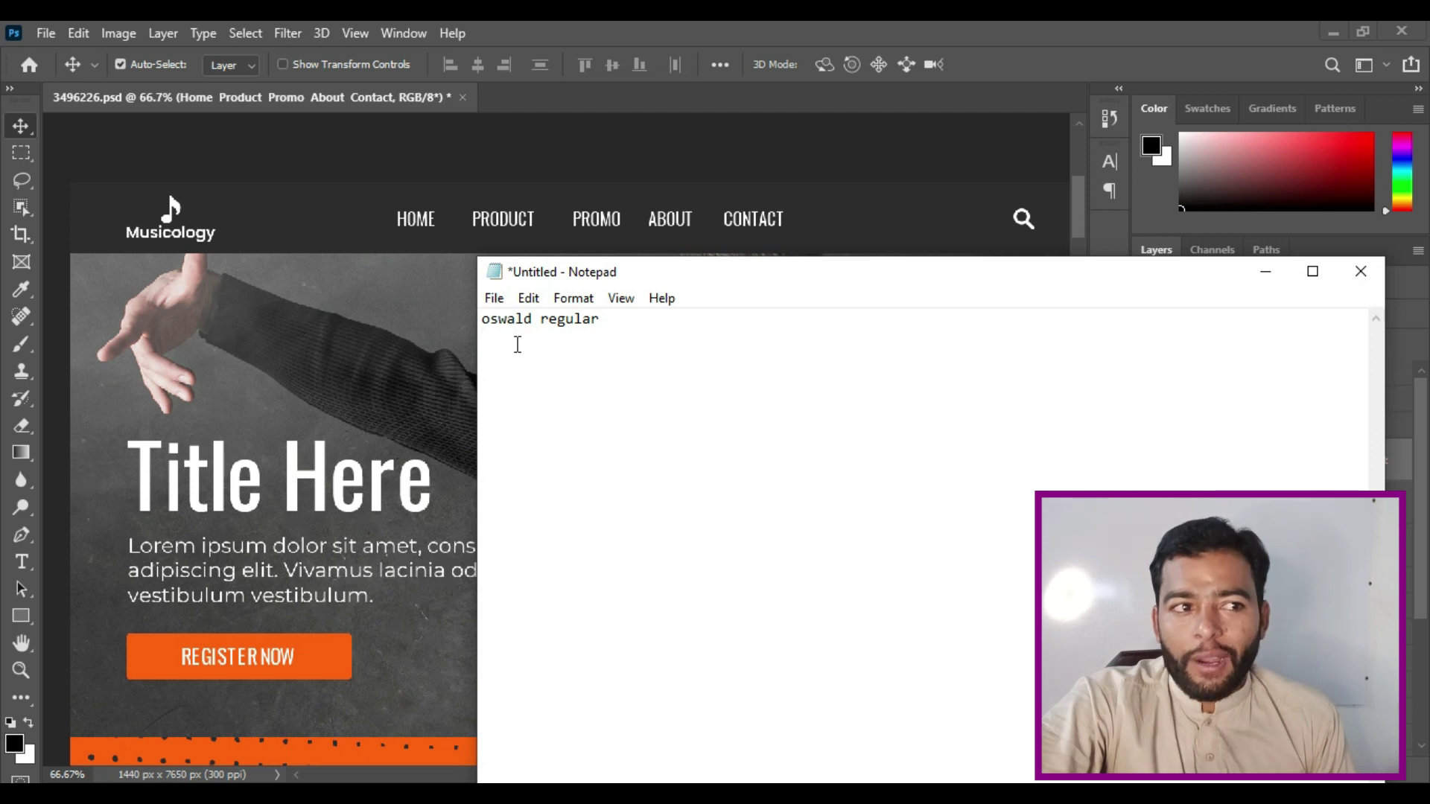
pyautogui.click(1267, 272)
pyautogui.scroll(-1, 462, 539)
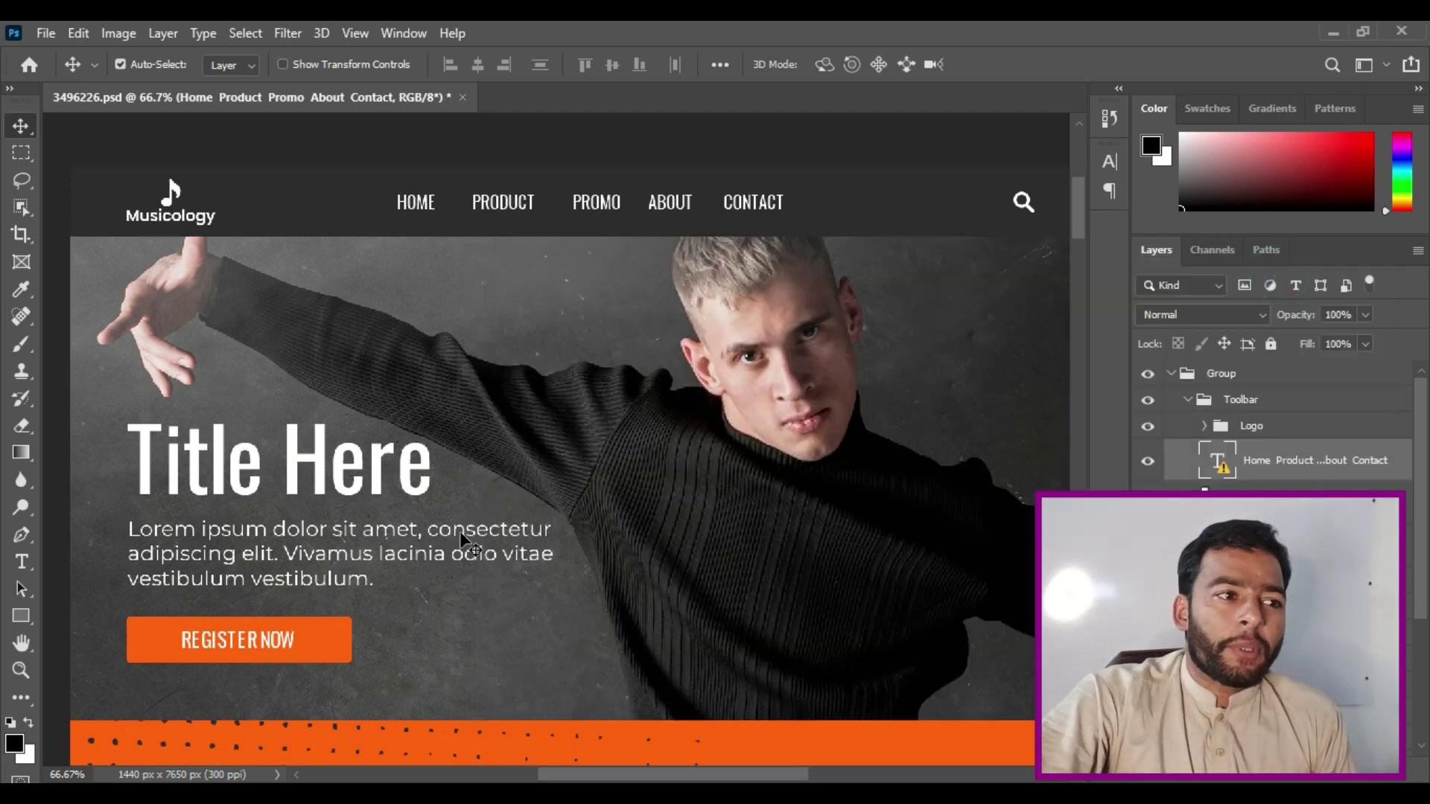
pyautogui.doubleClick(326, 567)
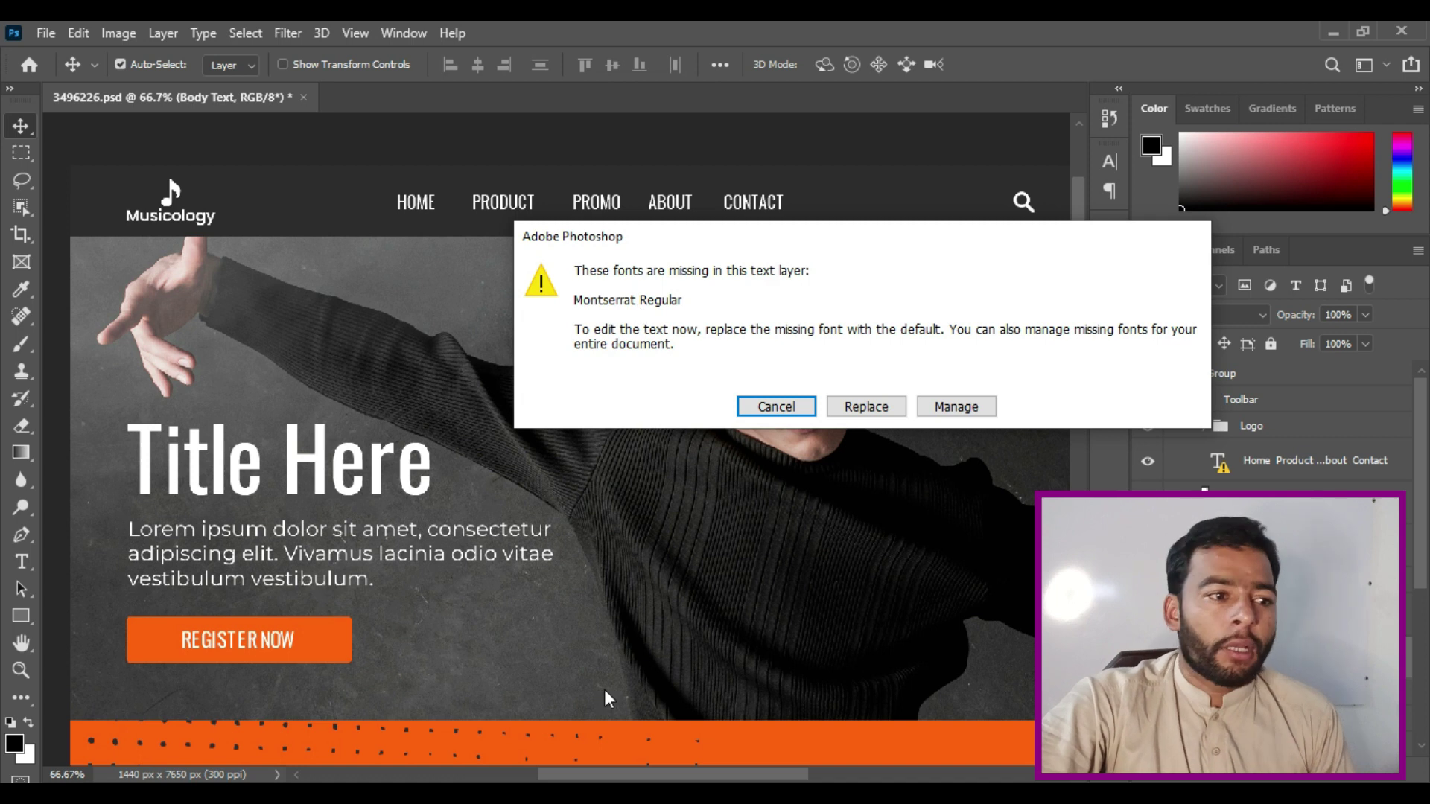
# Switch to the Notepad note, add "monstrate regular" as its second line, and return to Photoshop
pyautogui.hotkey('alt', 'Tab')
pyautogui.write('monstrate reg')
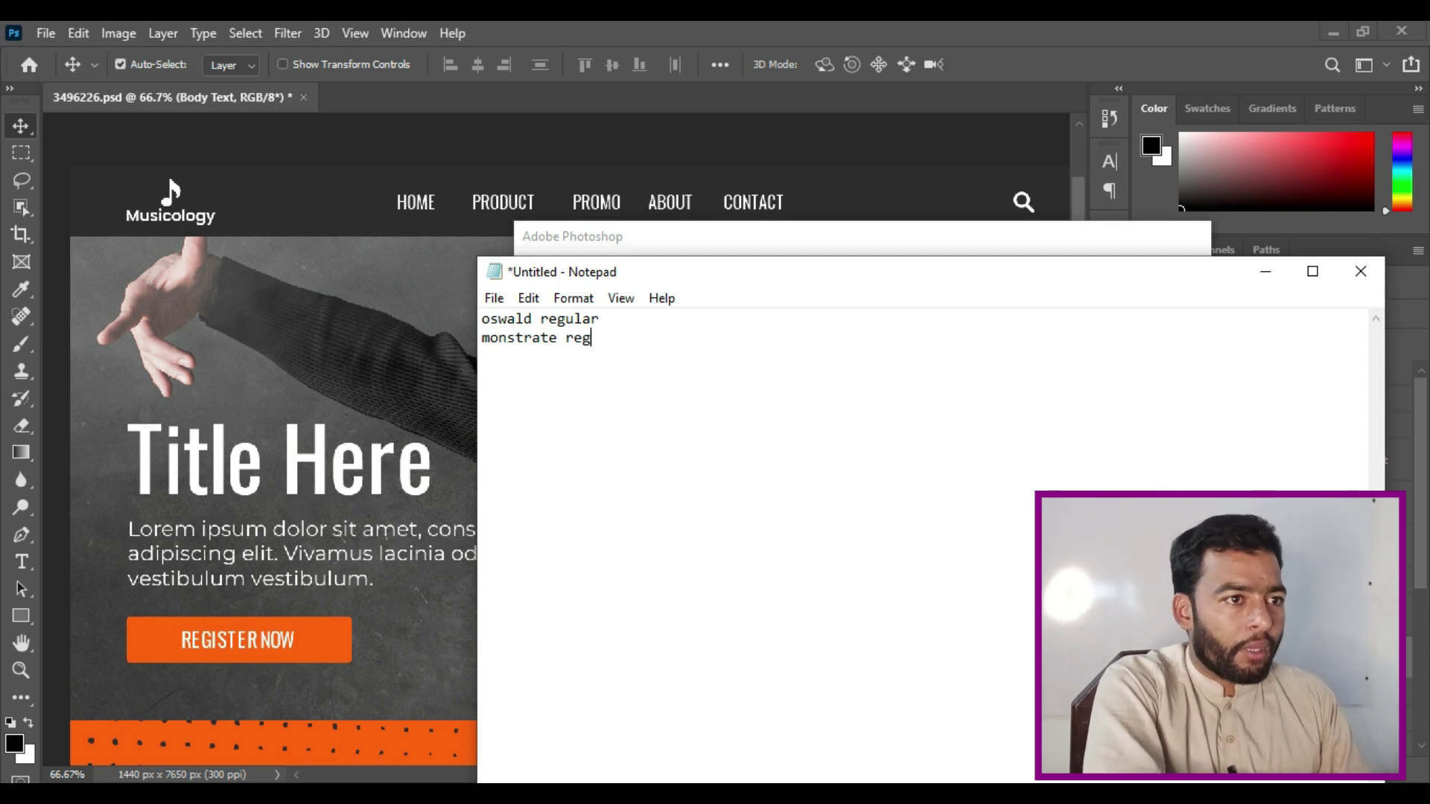
pyautogui.write('ular')
pyautogui.press('Return')
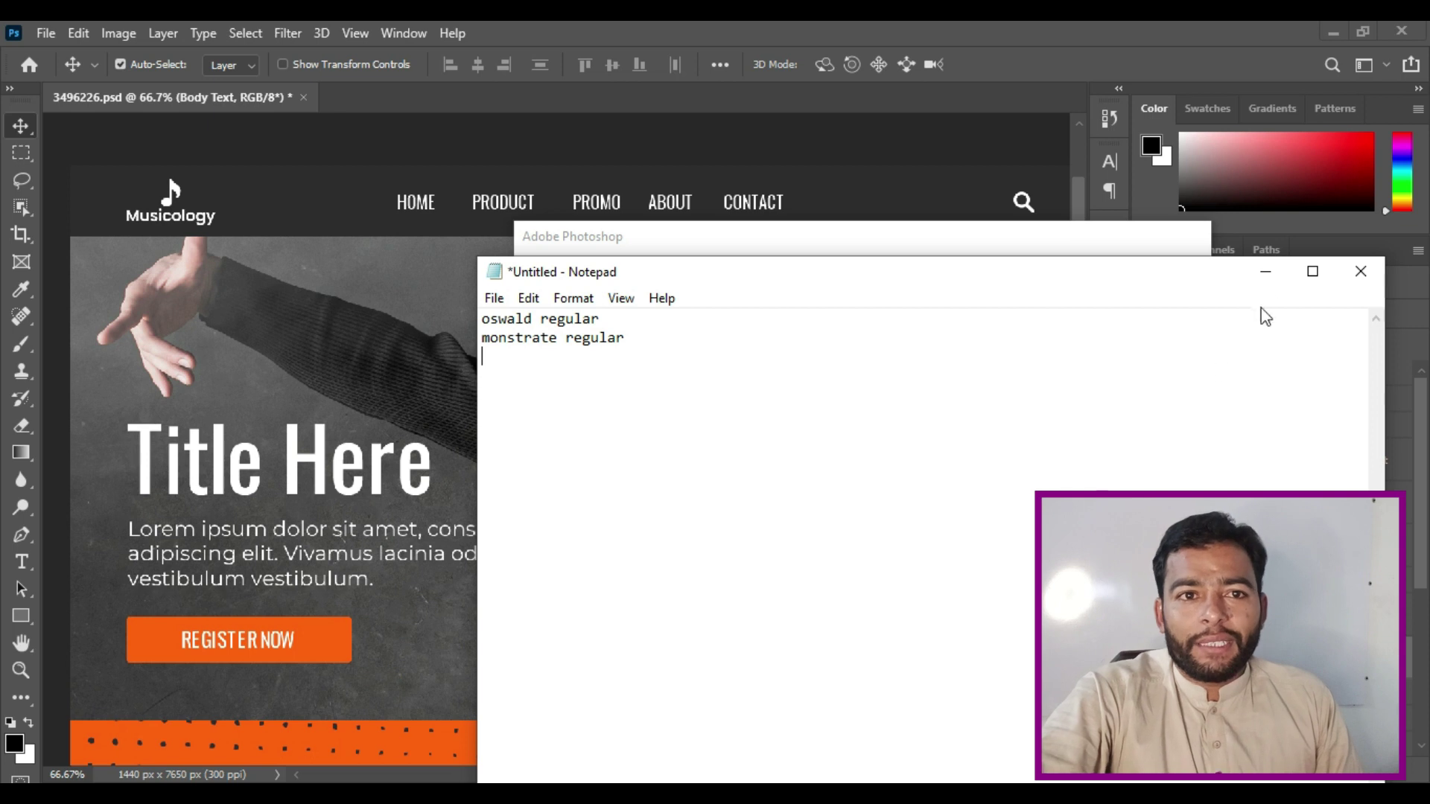
pyautogui.click(1266, 271)
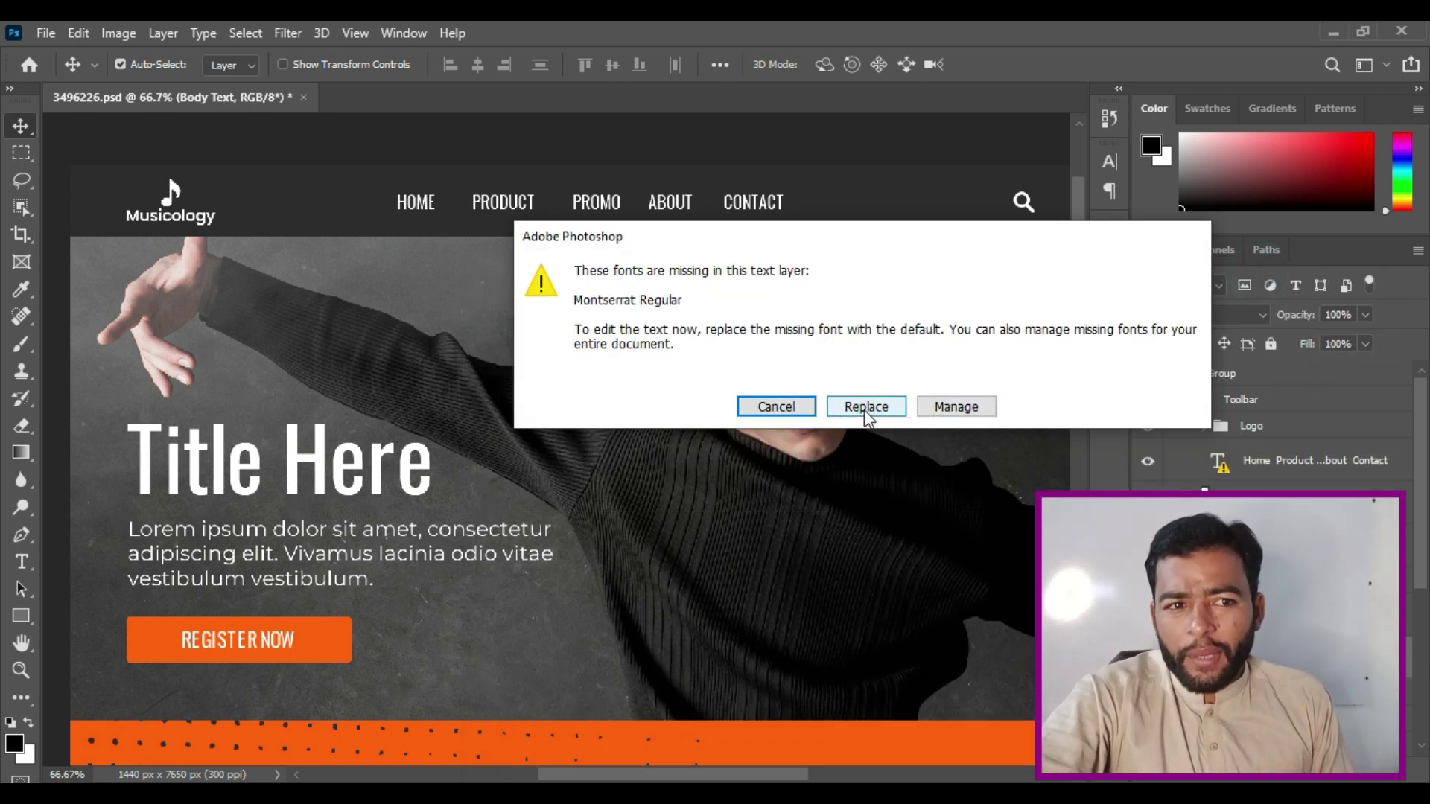
# Open the missing fonts manager and examine the document's fonts through to the last entry
pyautogui.click(967, 408)
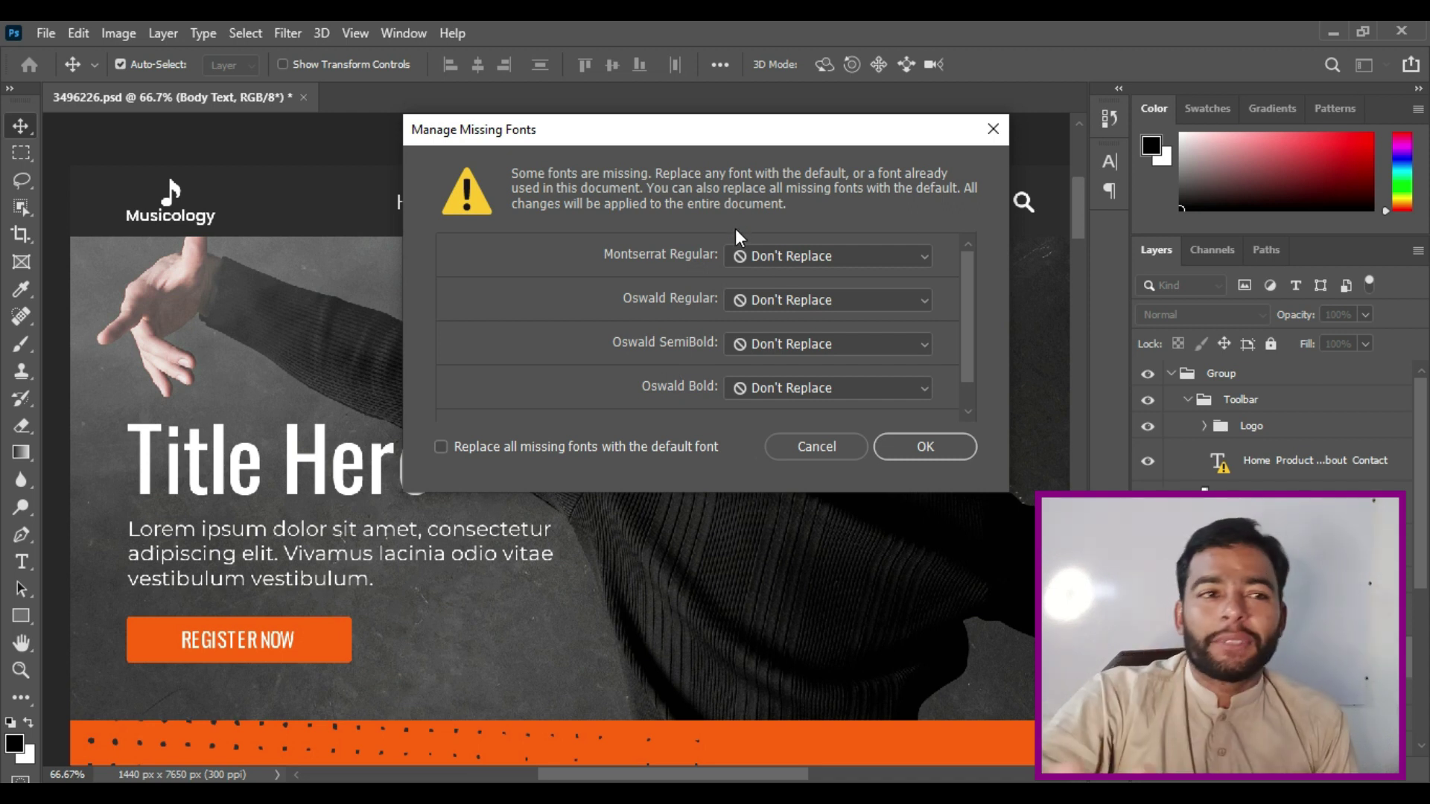
pyautogui.click(603, 254)
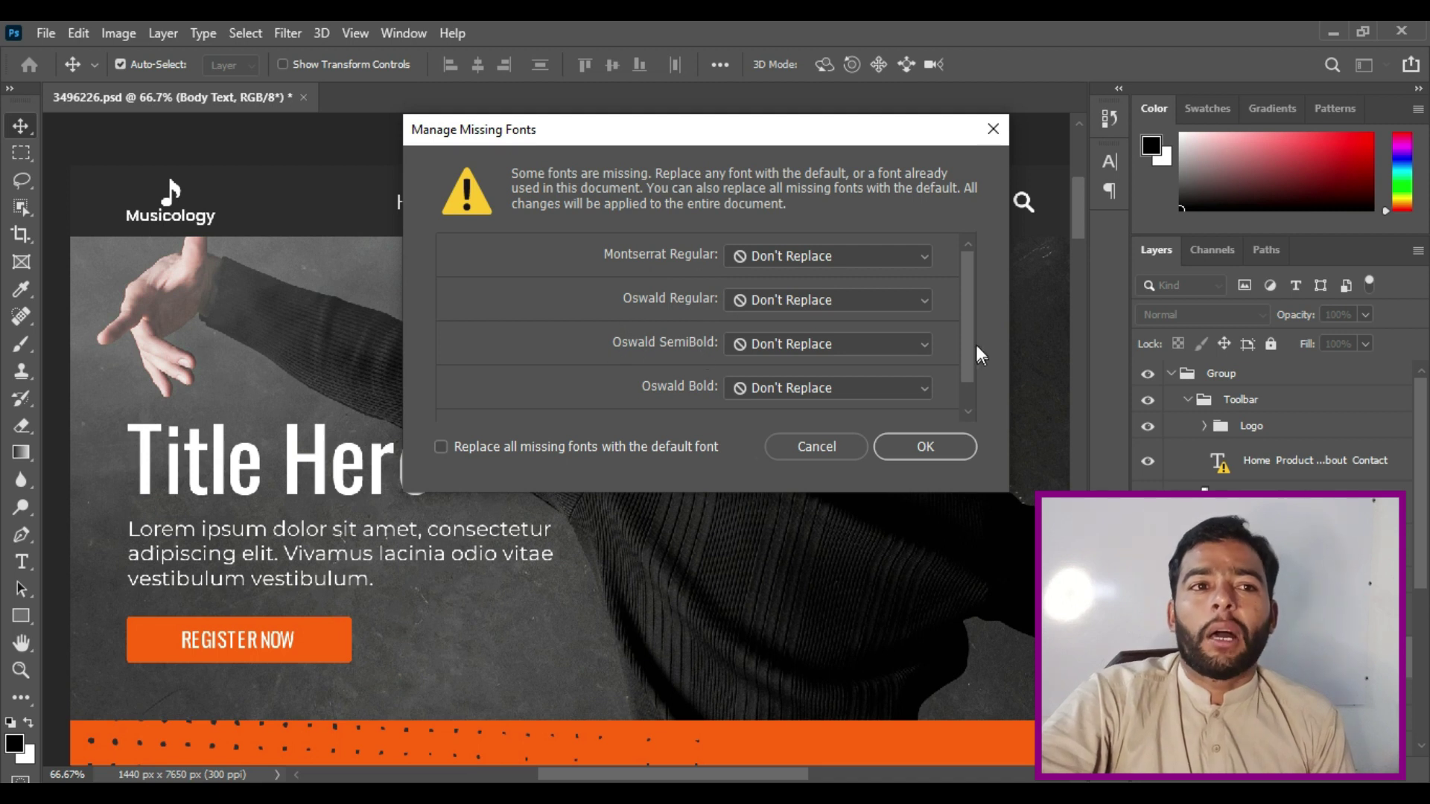
pyautogui.scroll(-1, 964, 342)
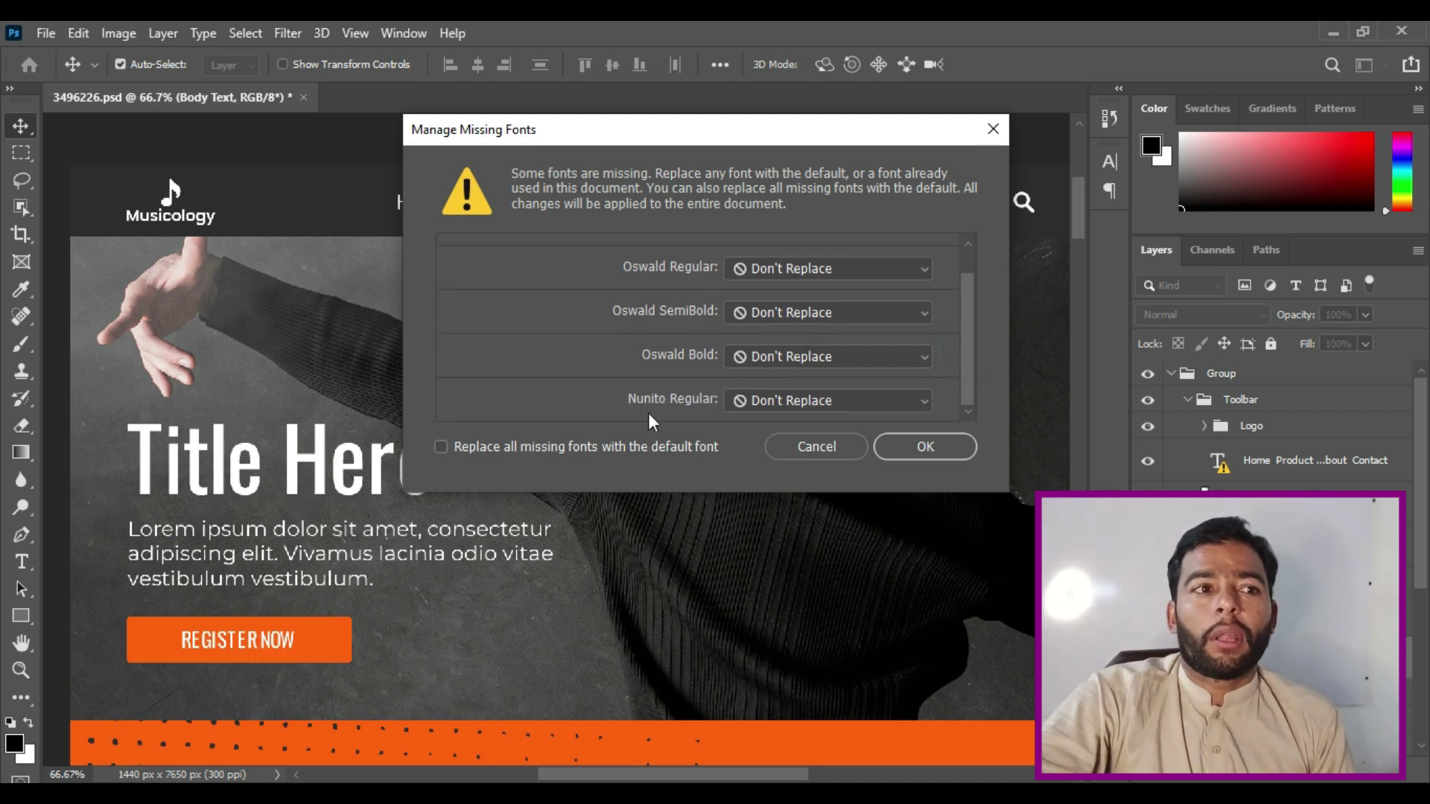
pyautogui.click(727, 400)
pyautogui.click(594, 406)
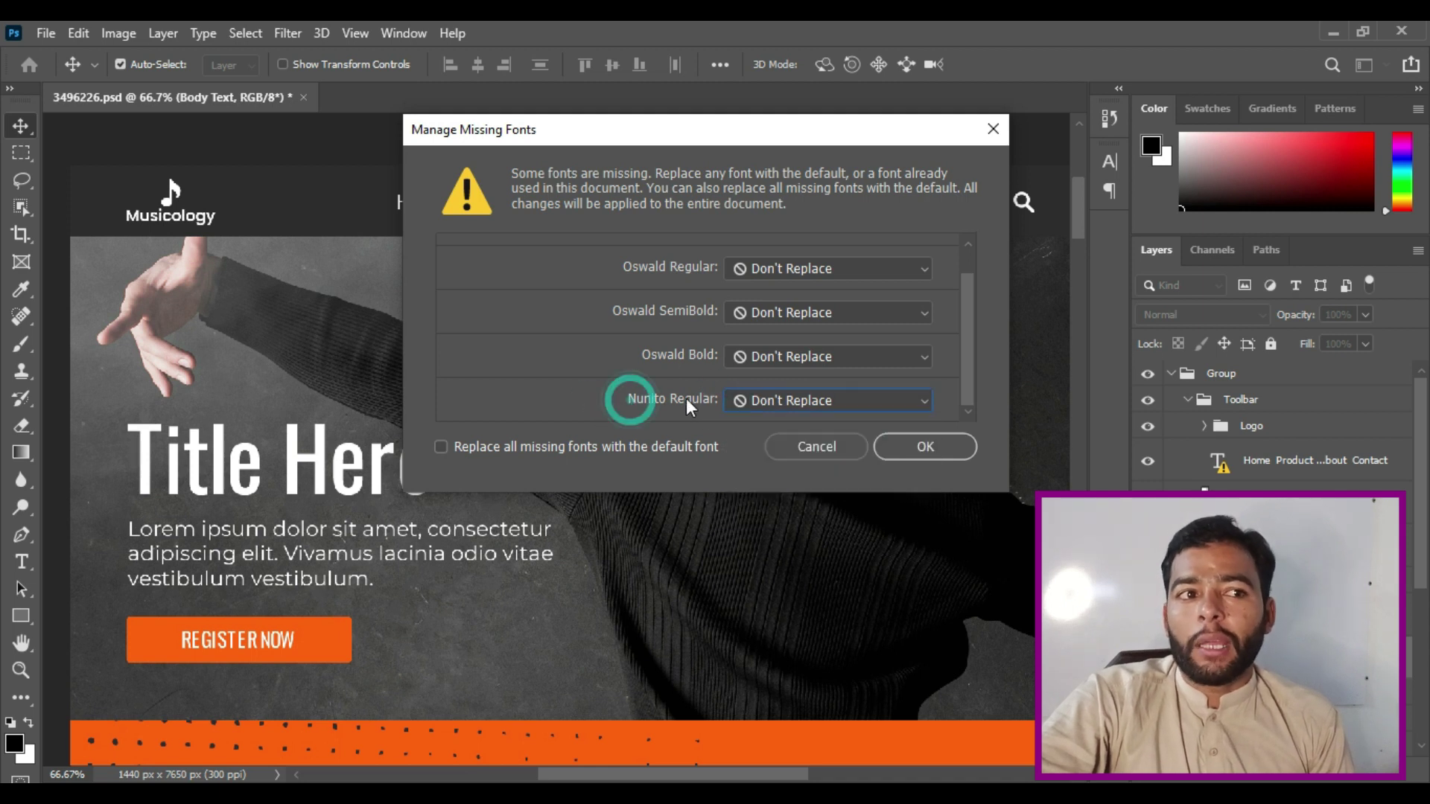
# Switch to the Notepad note, add "nomito regular" as its third line, and return to Photoshop
pyautogui.hotkey('alt', 'Tab')
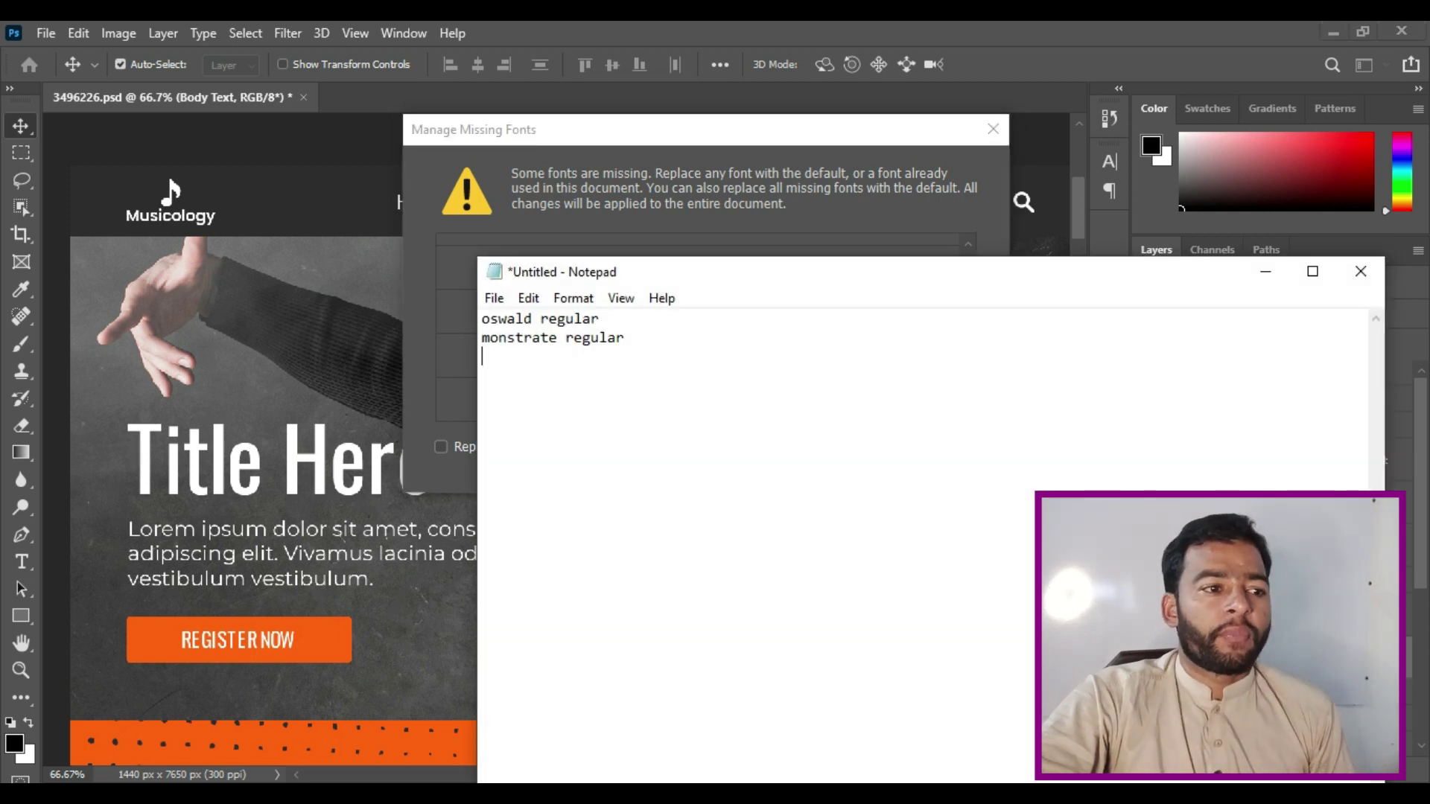
pyautogui.write('nom')
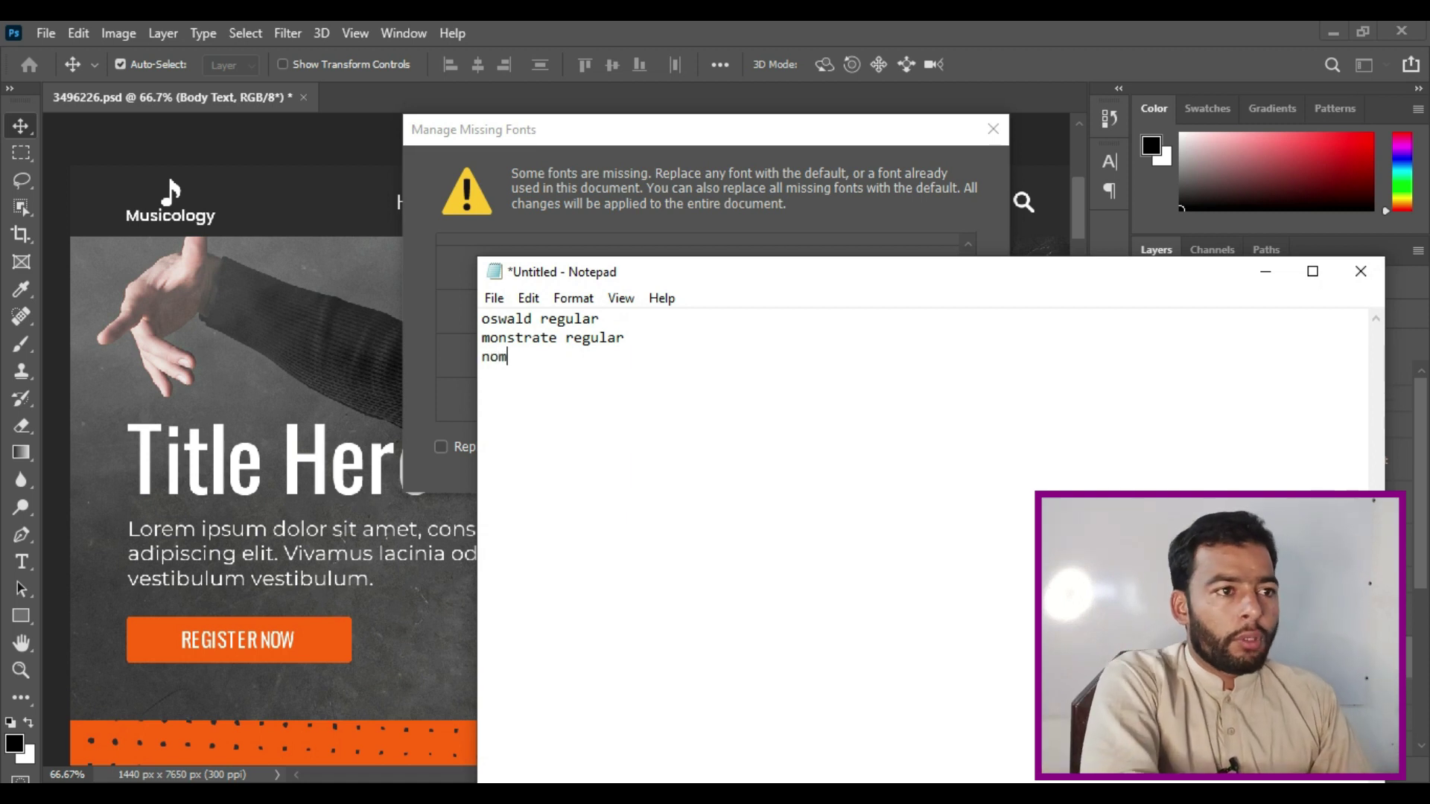
pyautogui.write('ito regular')
pyautogui.press('Return')
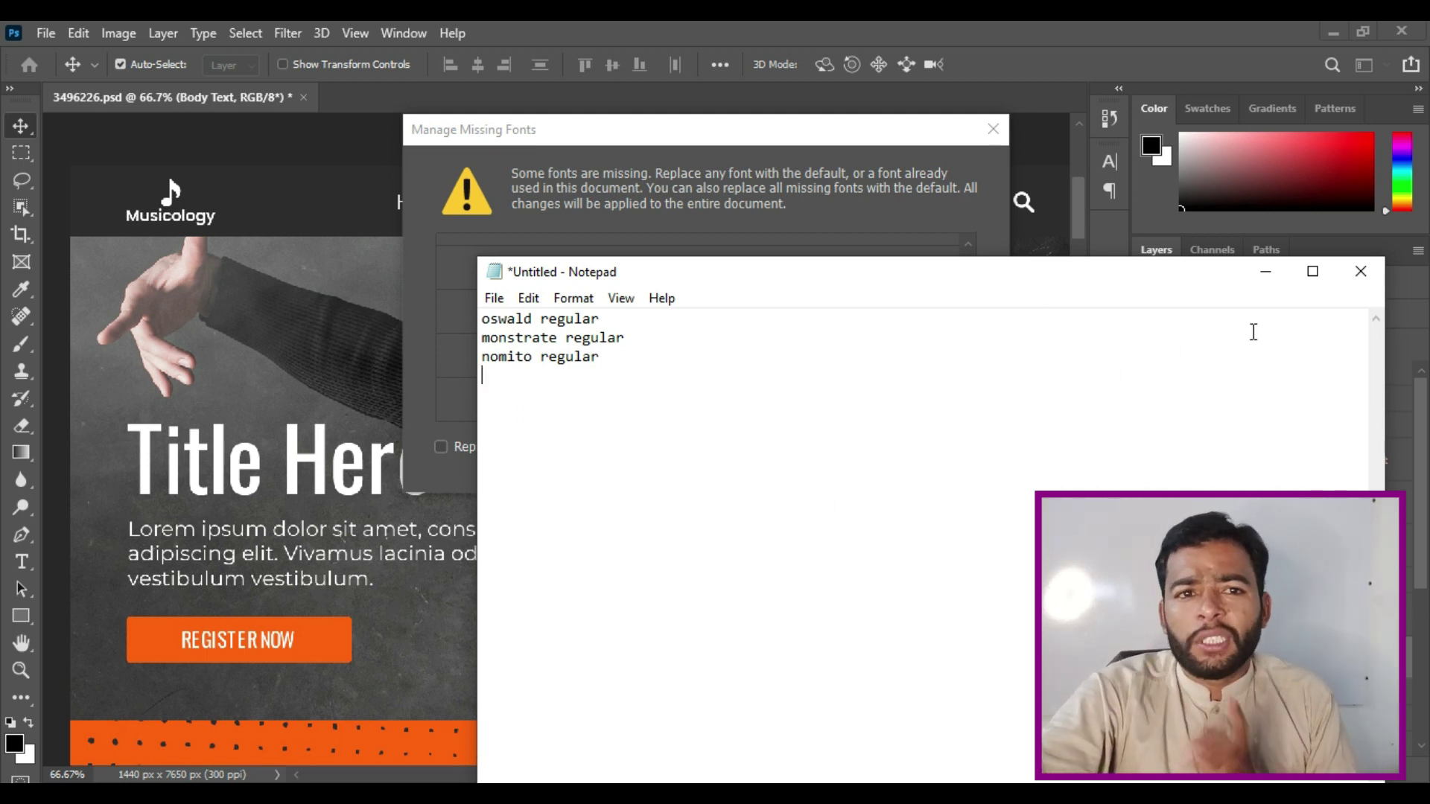
pyautogui.click(1265, 271)
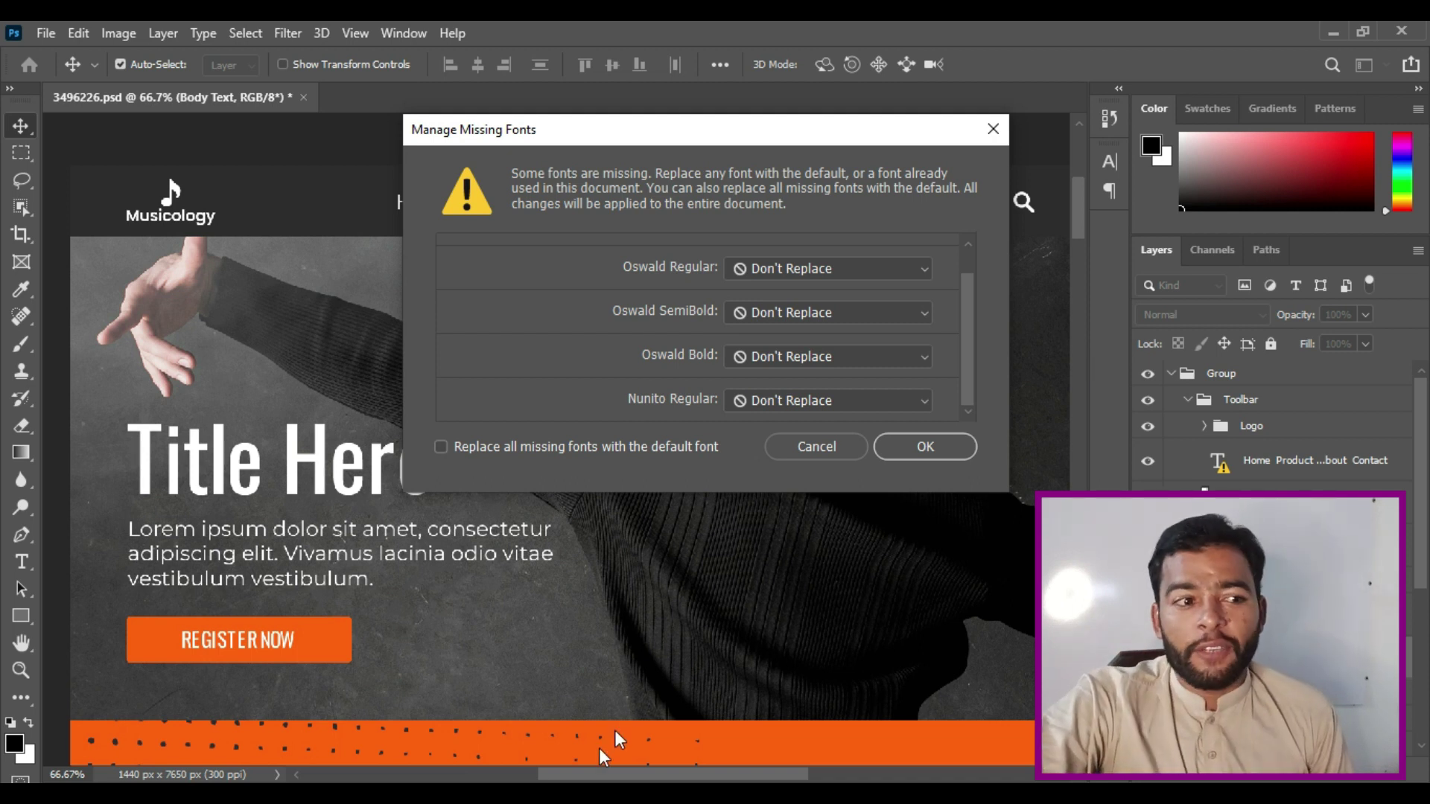
# Review the font list in Notepad, return to Photoshop, and close the missing fonts manager without replacing any font
pyautogui.hotkey('alt', 'Tab')
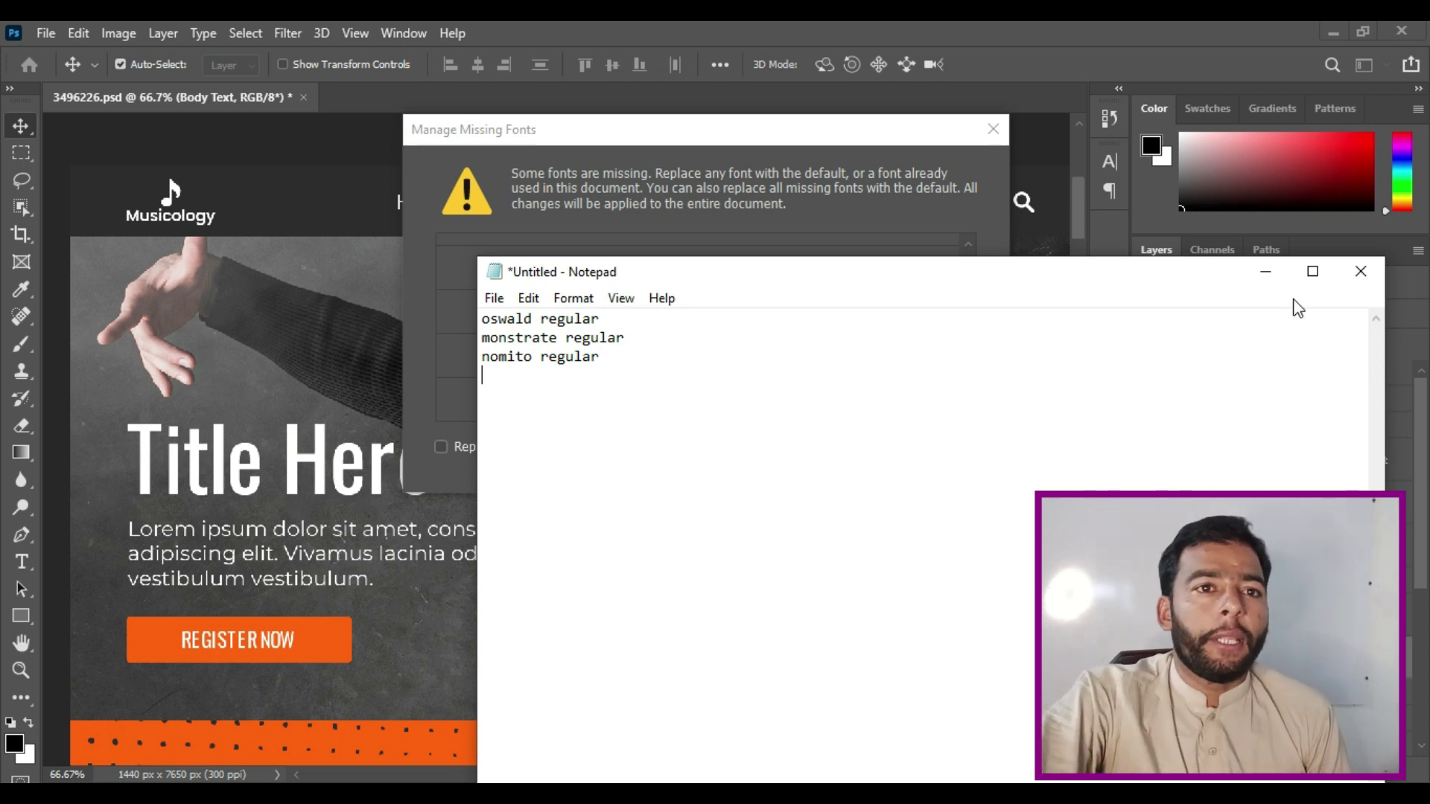
pyautogui.click(1266, 271)
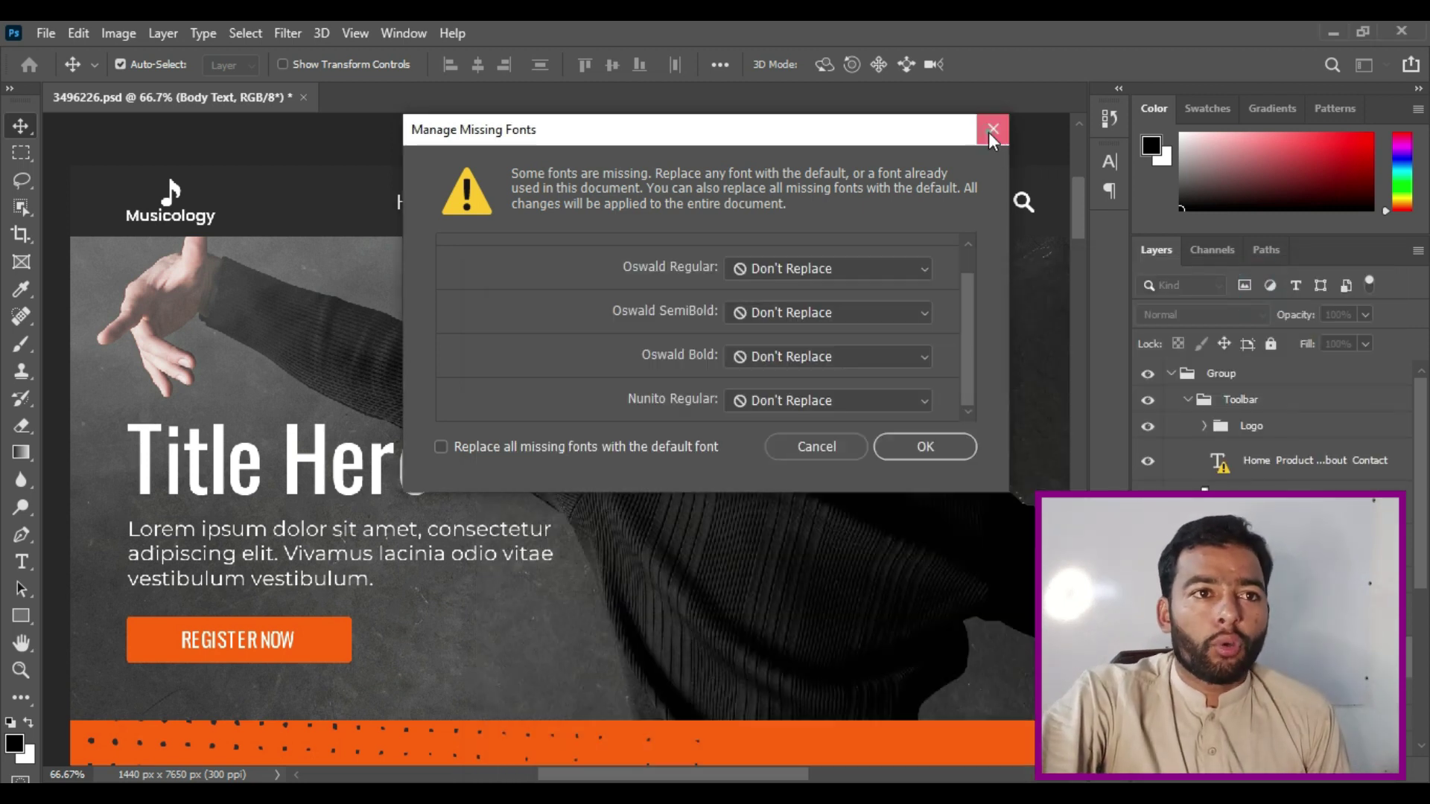
pyautogui.click(993, 130)
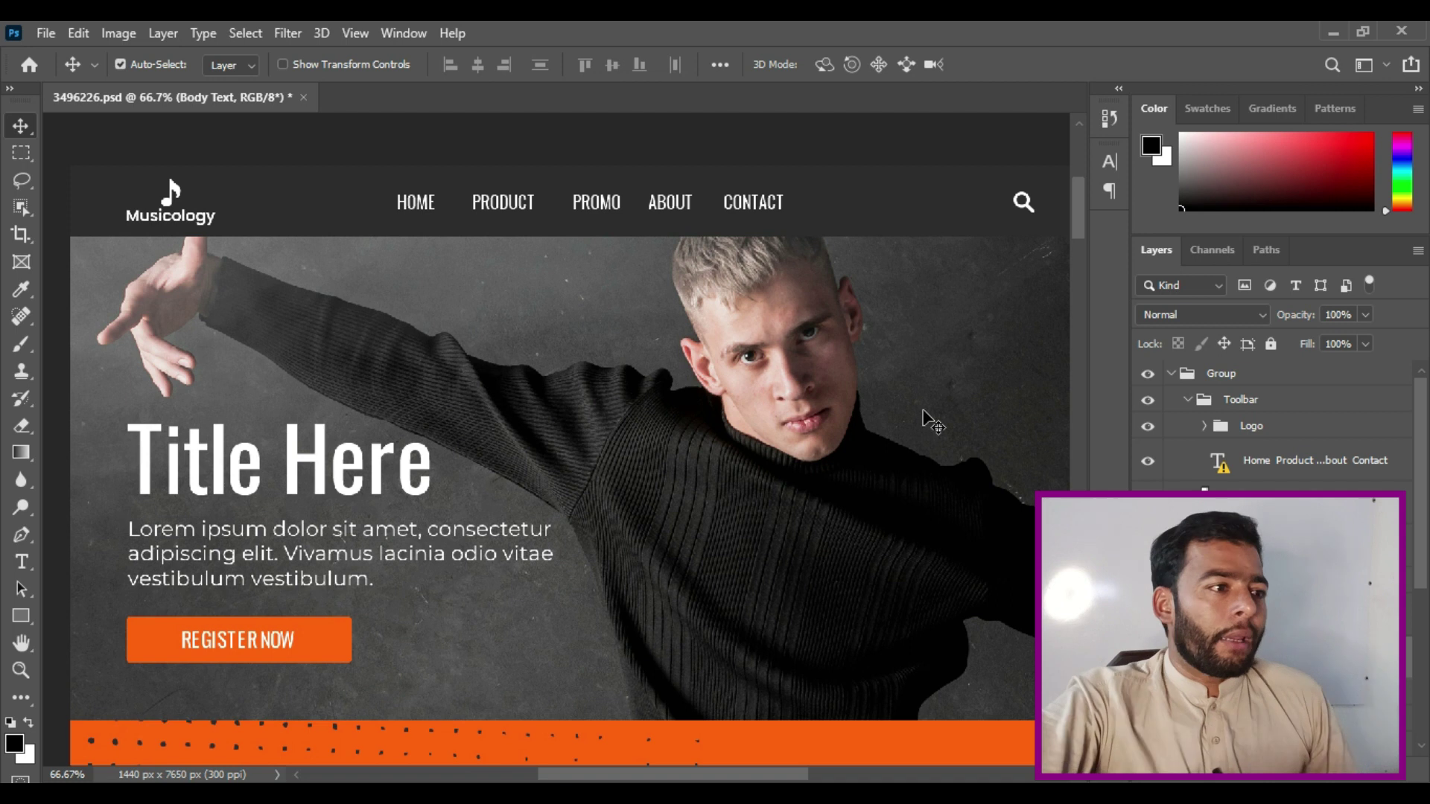
# View the hero and Dance Tour sections of the design at 50% zoom
pyautogui.click(21, 670)
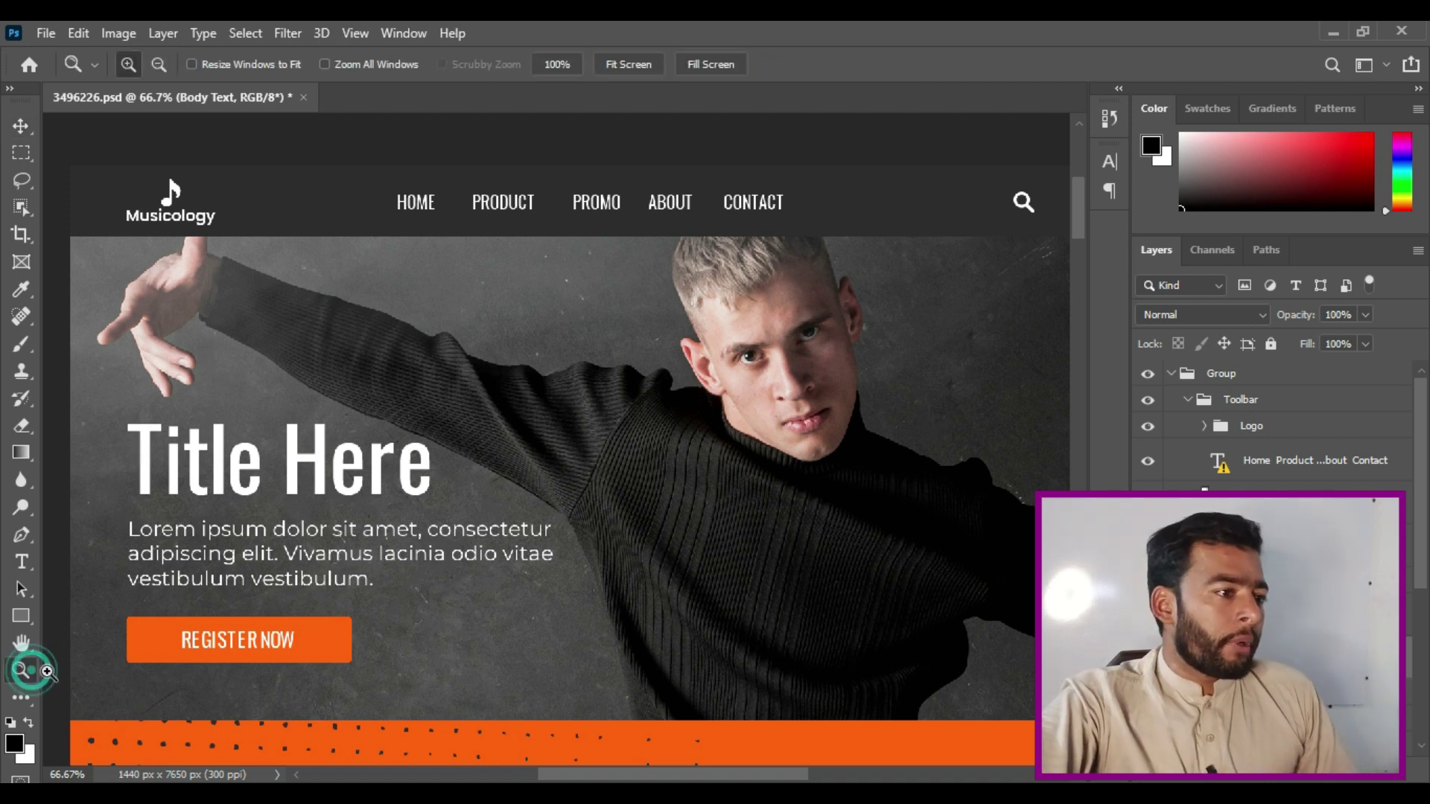
pyautogui.keyDown('alt'); pyautogui.click(756, 517); pyautogui.keyUp('alt')
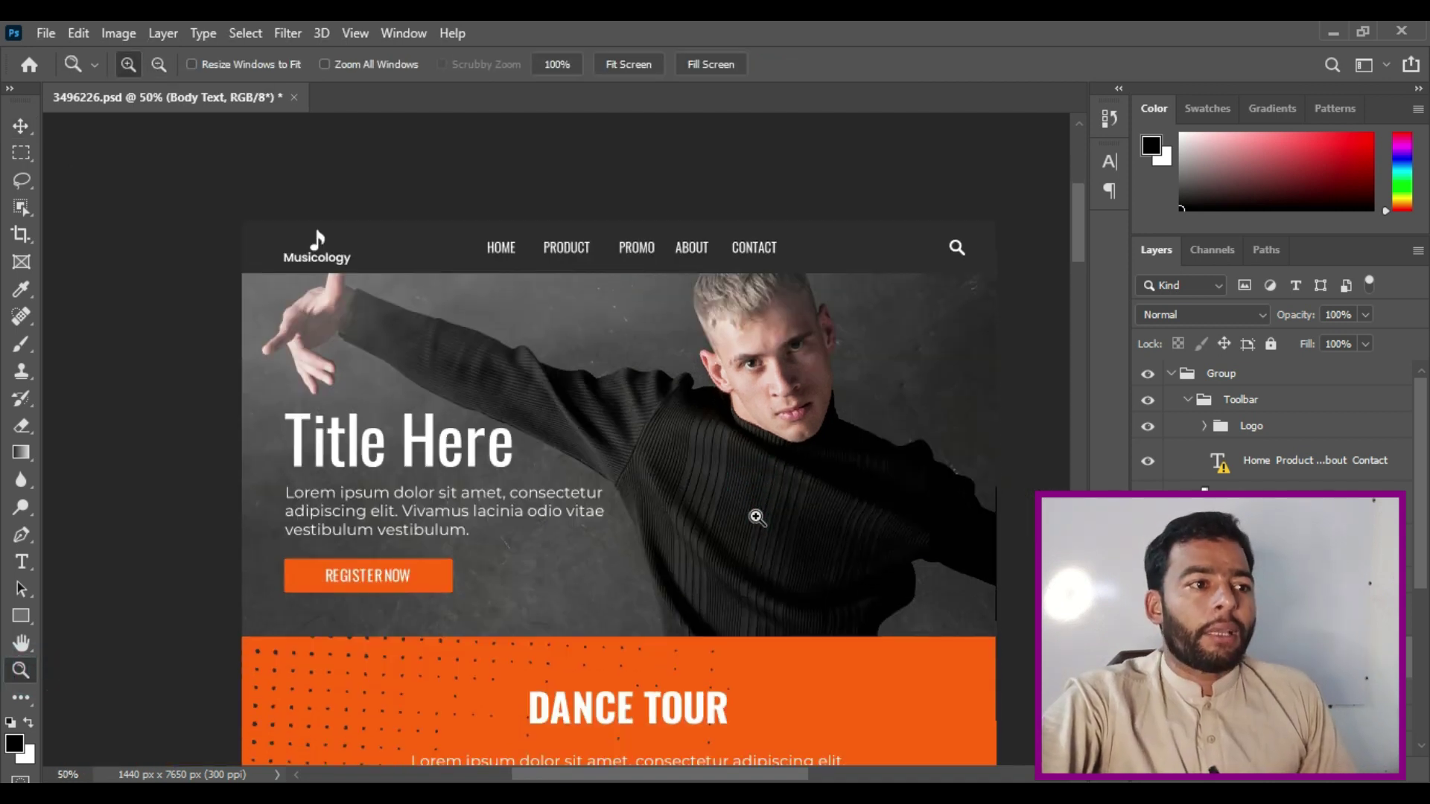
pyautogui.scroll(-5, 758, 516)
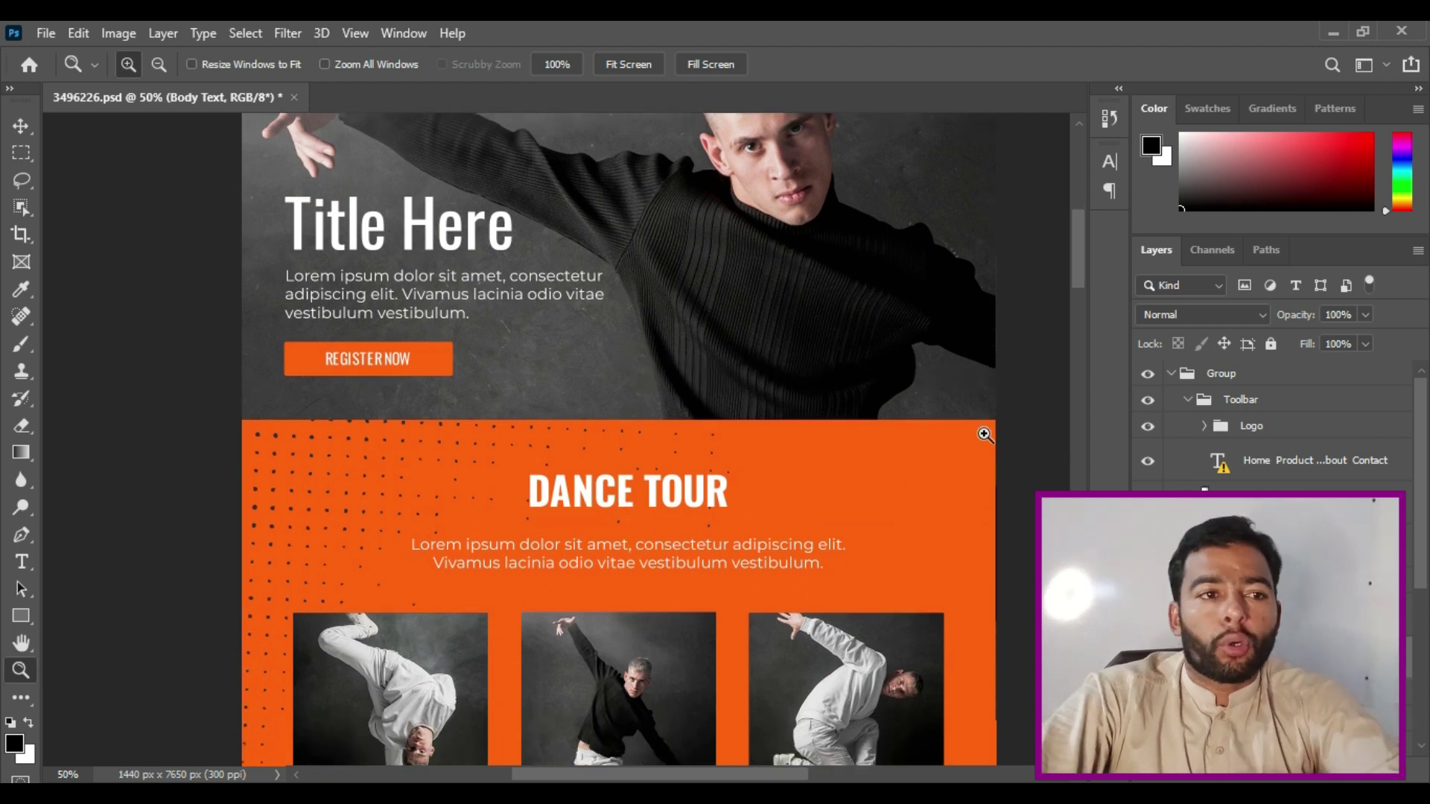
# Examine the remaining sections of the design down to the footer, then return to the header and hero section
pyautogui.moveTo(1079, 270); pyautogui.dragTo(1084, 556)
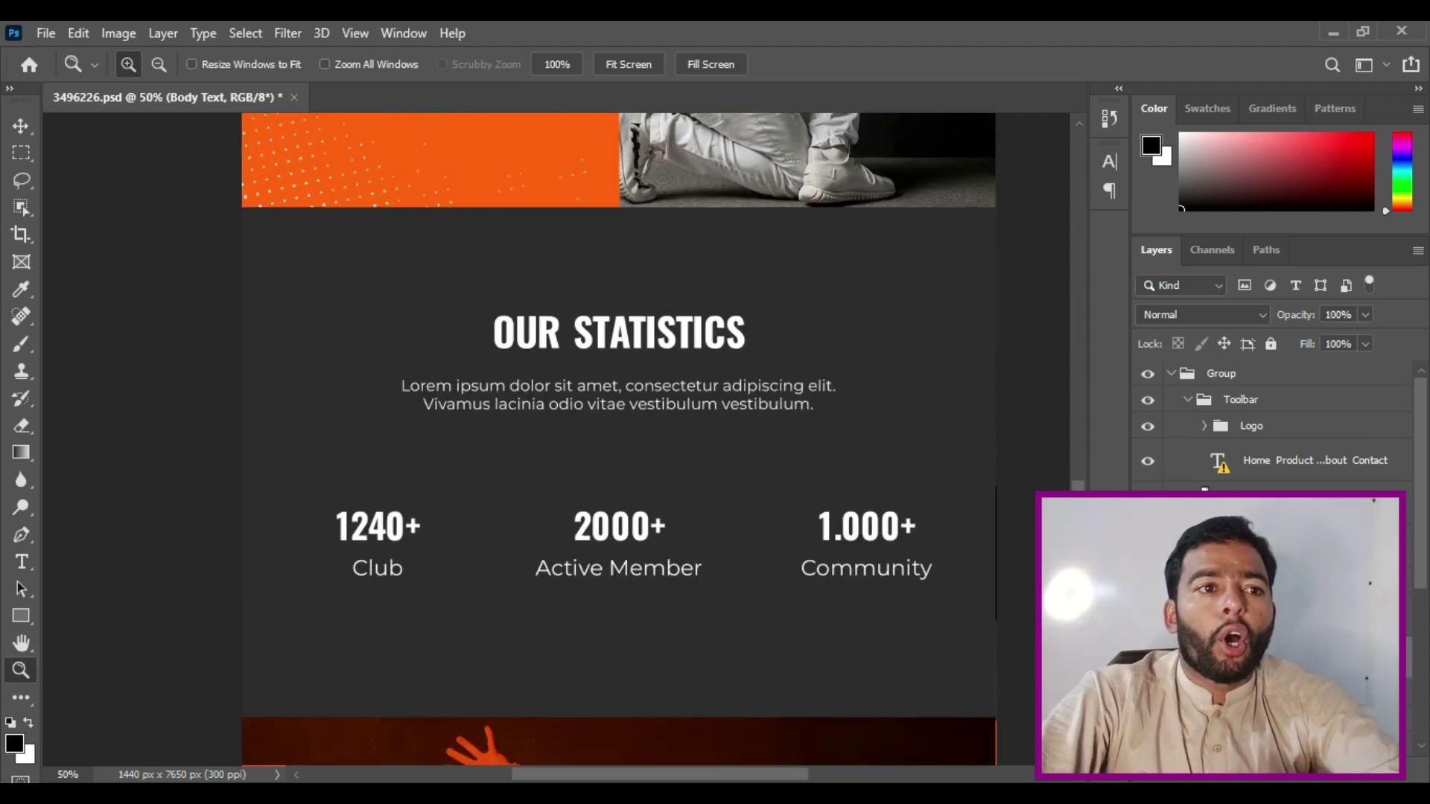
pyautogui.scroll(-6, 897, 389)
pyautogui.scroll(-5, 887, 511)
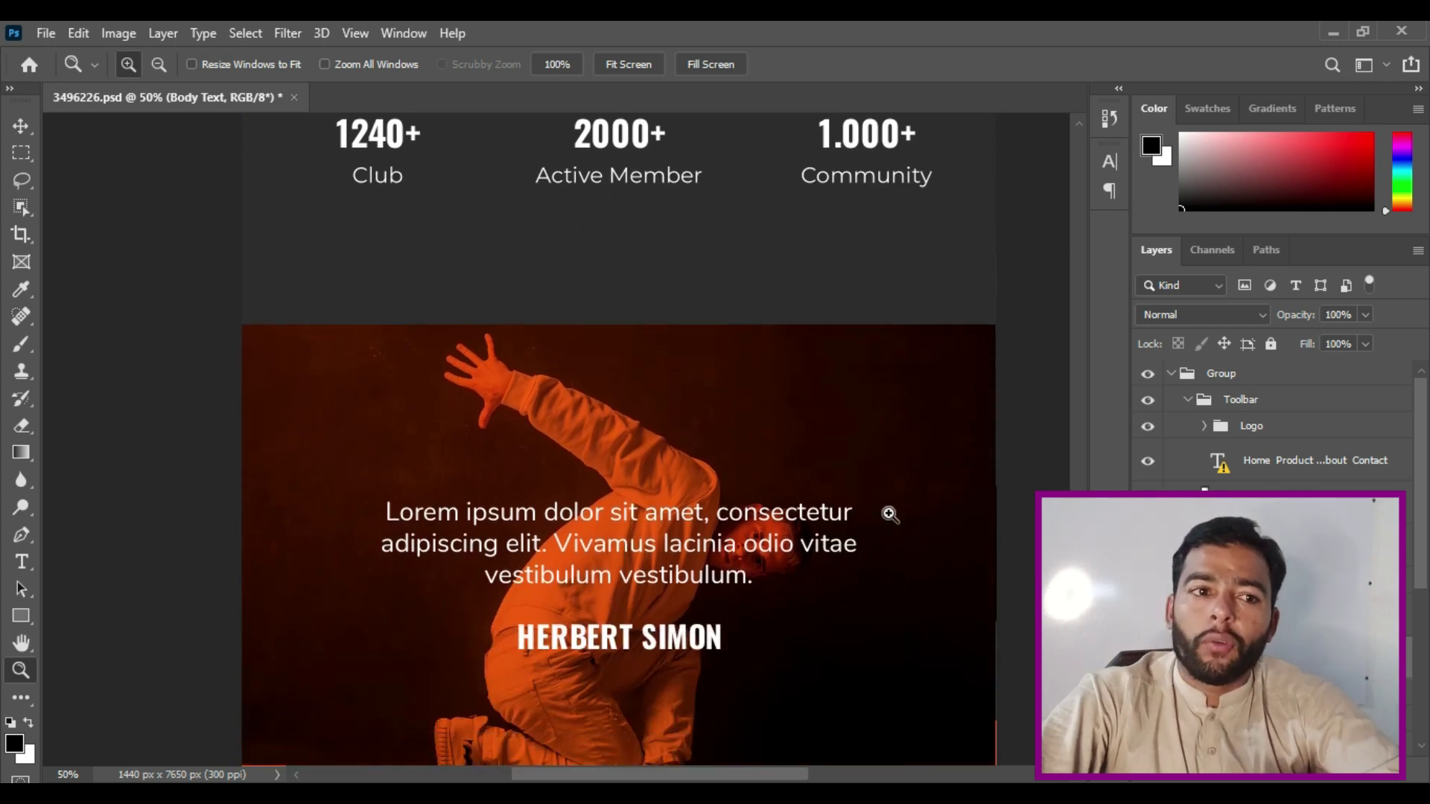
pyautogui.scroll(-4, 997, 568)
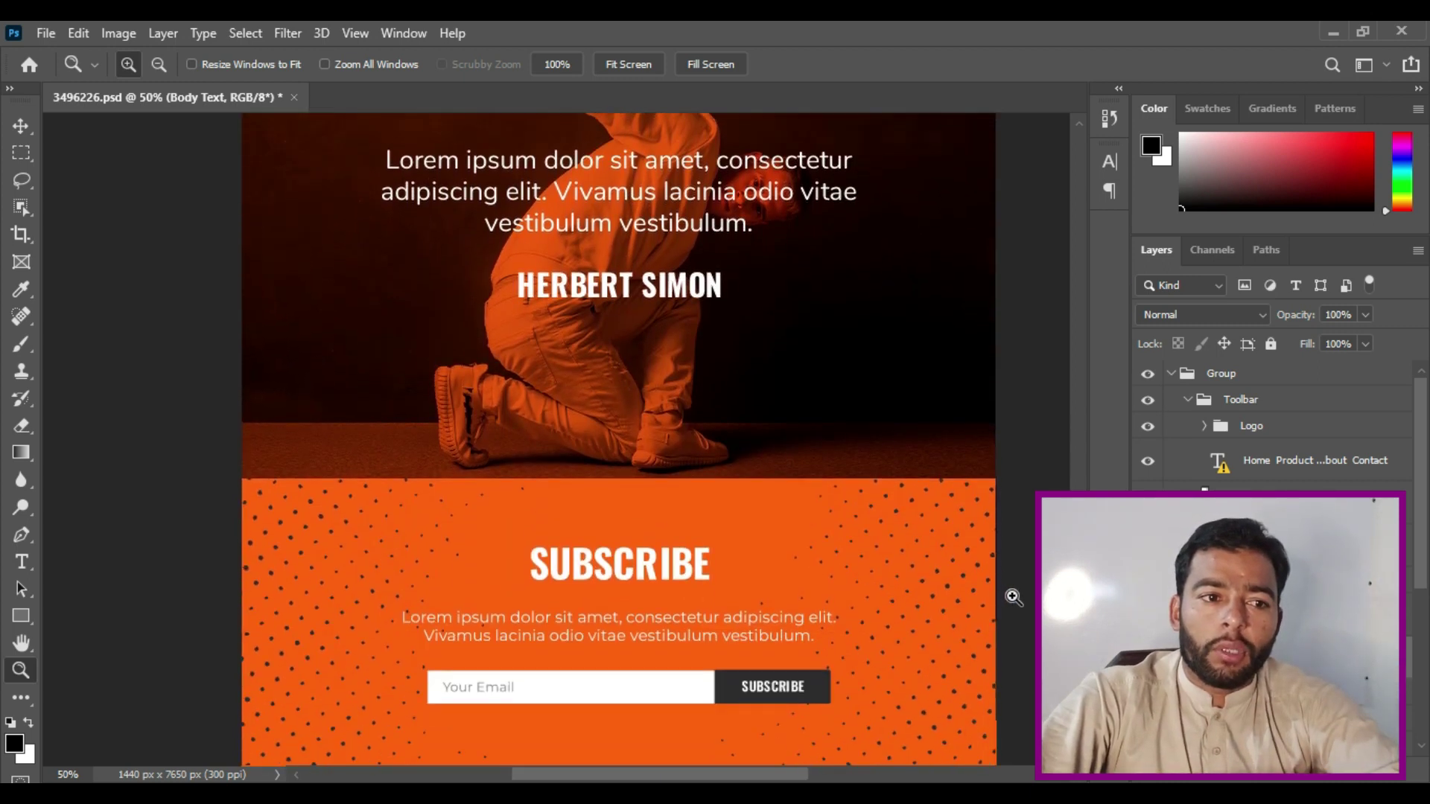
pyautogui.scroll(-1, 989, 569)
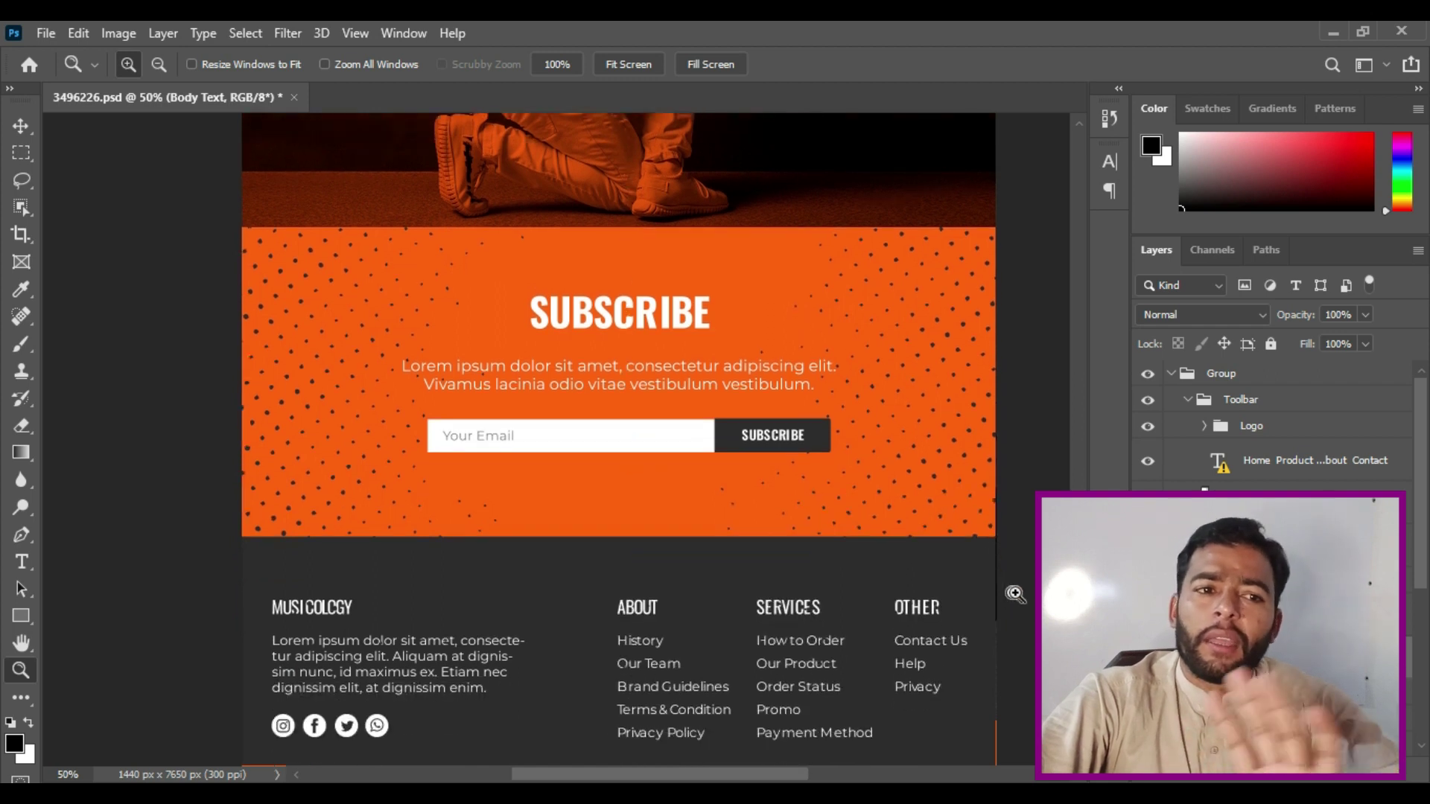
pyautogui.scroll(-4, 619, 439)
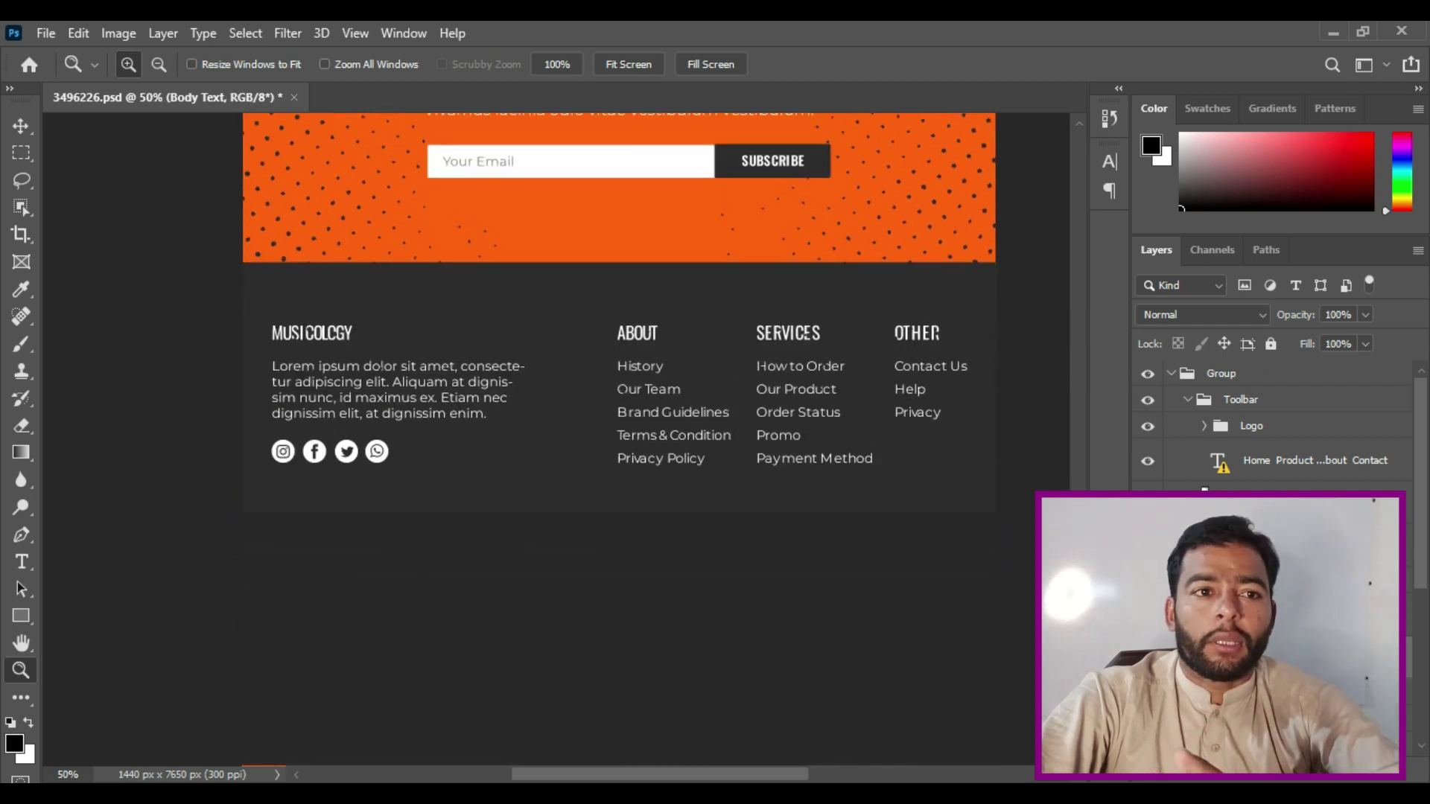
pyautogui.scroll(8, 618, 440)
pyautogui.scroll(15, 1064, 417)
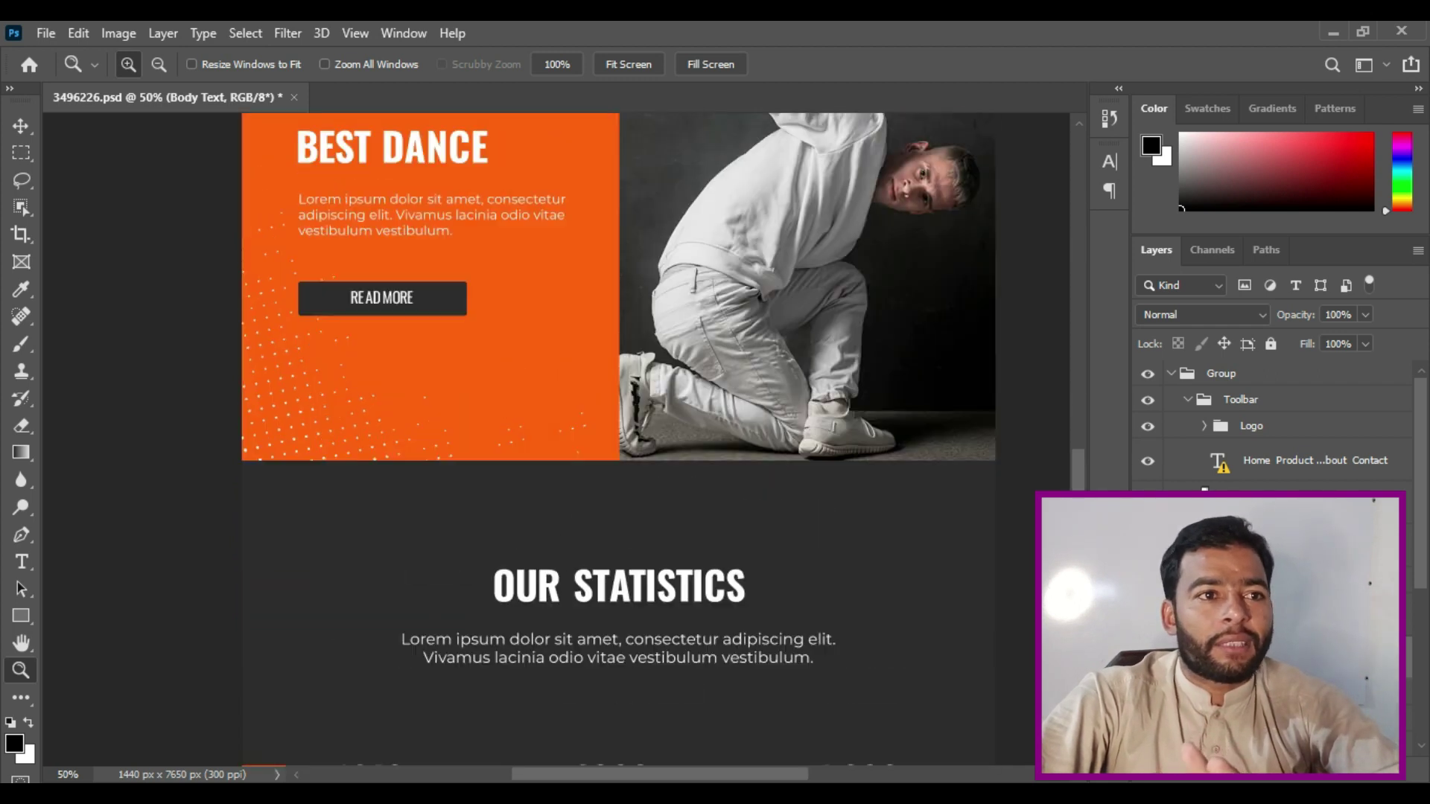
pyautogui.scroll(15, 1051, 298)
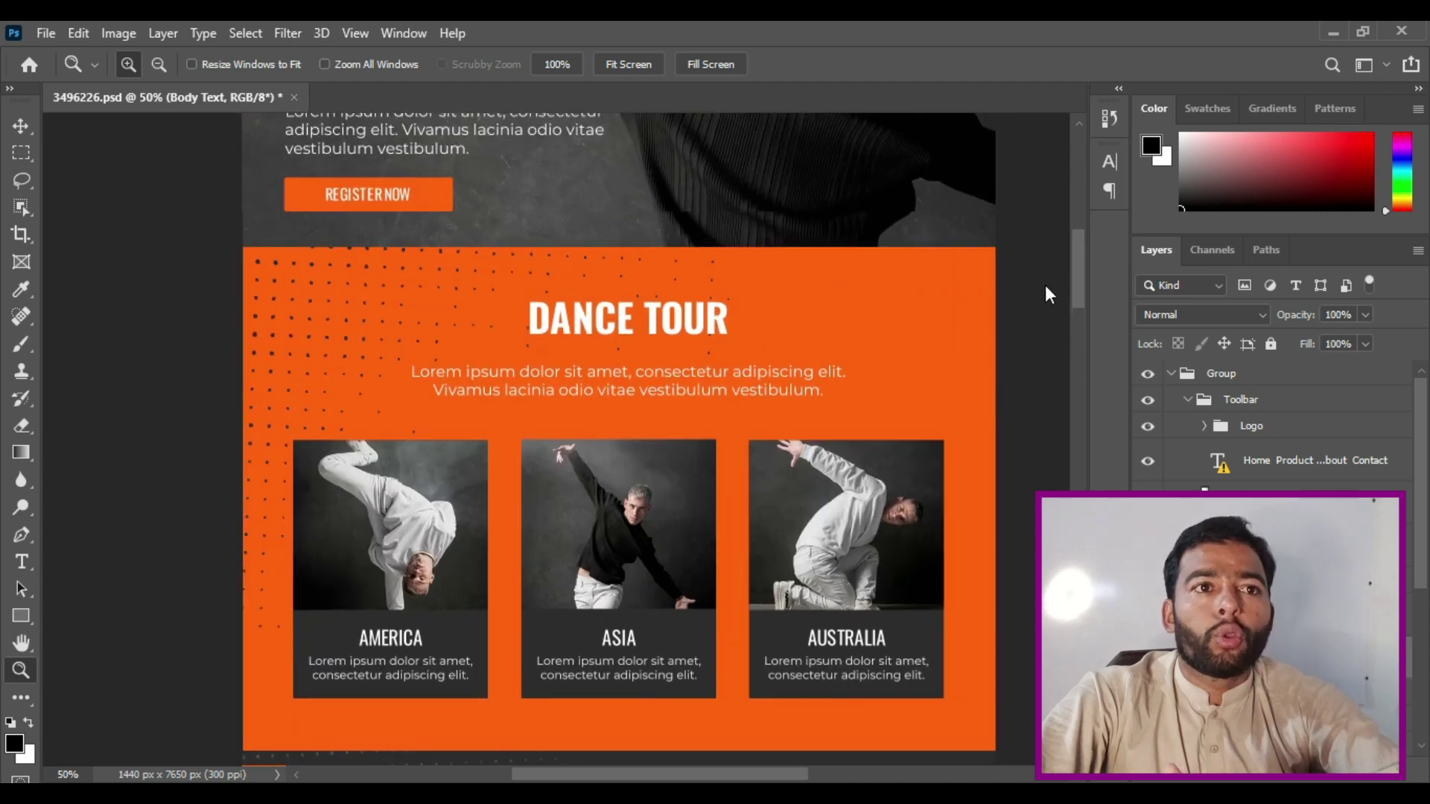
pyautogui.scroll(-3, 1045, 235)
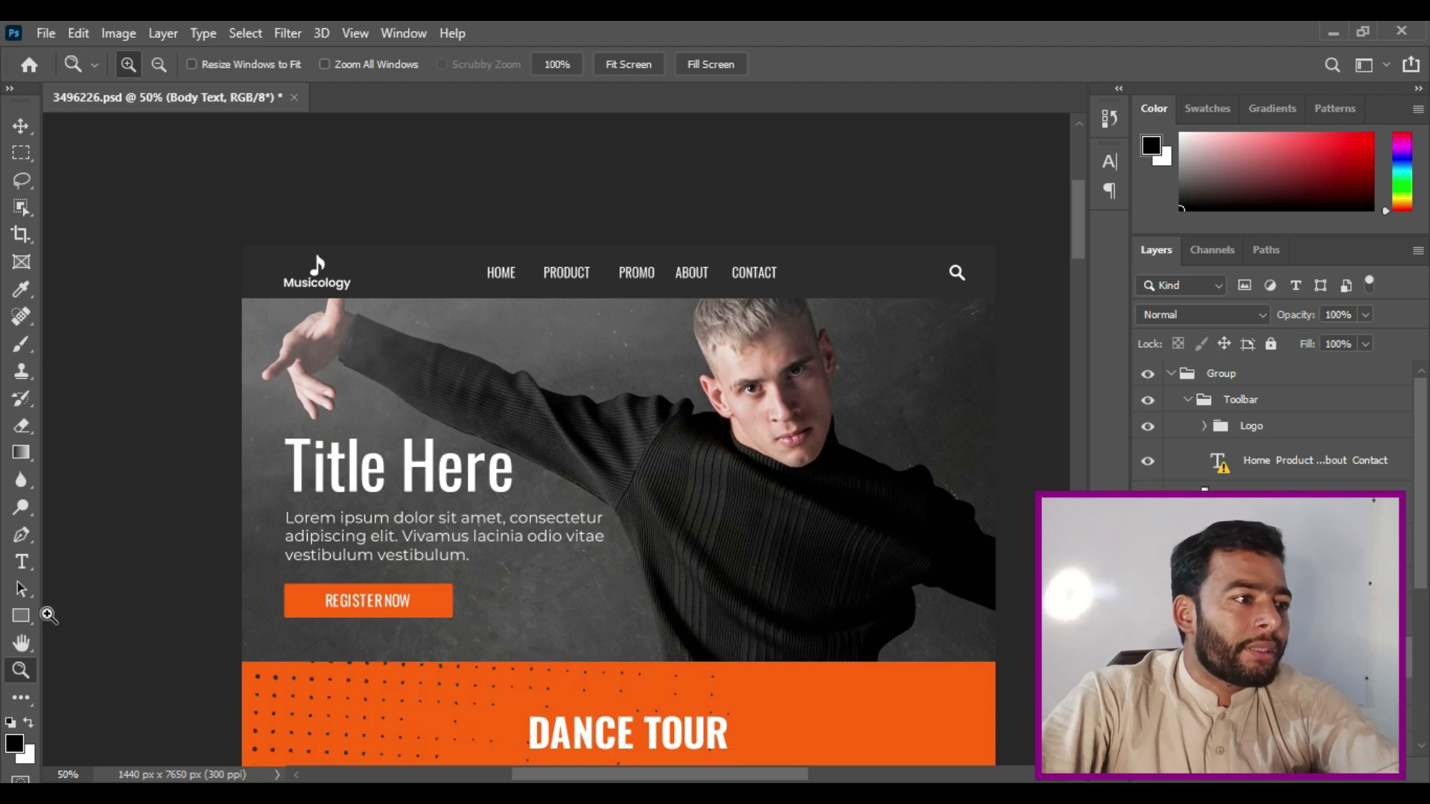
# Sample the header bar's dark background with the Eyedropper and take its hex code from the foreground color picker
pyautogui.click(21, 126)
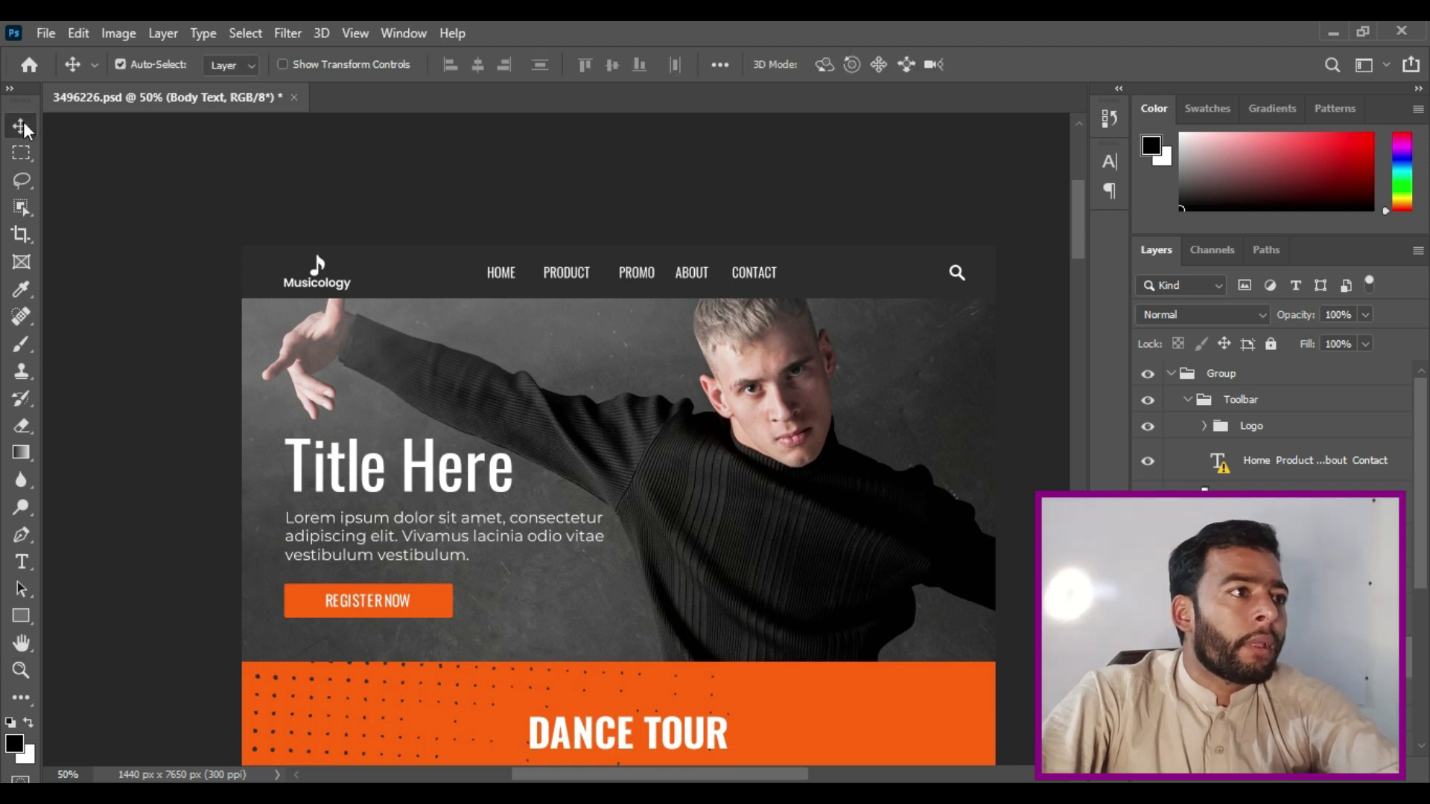
pyautogui.click(842, 274)
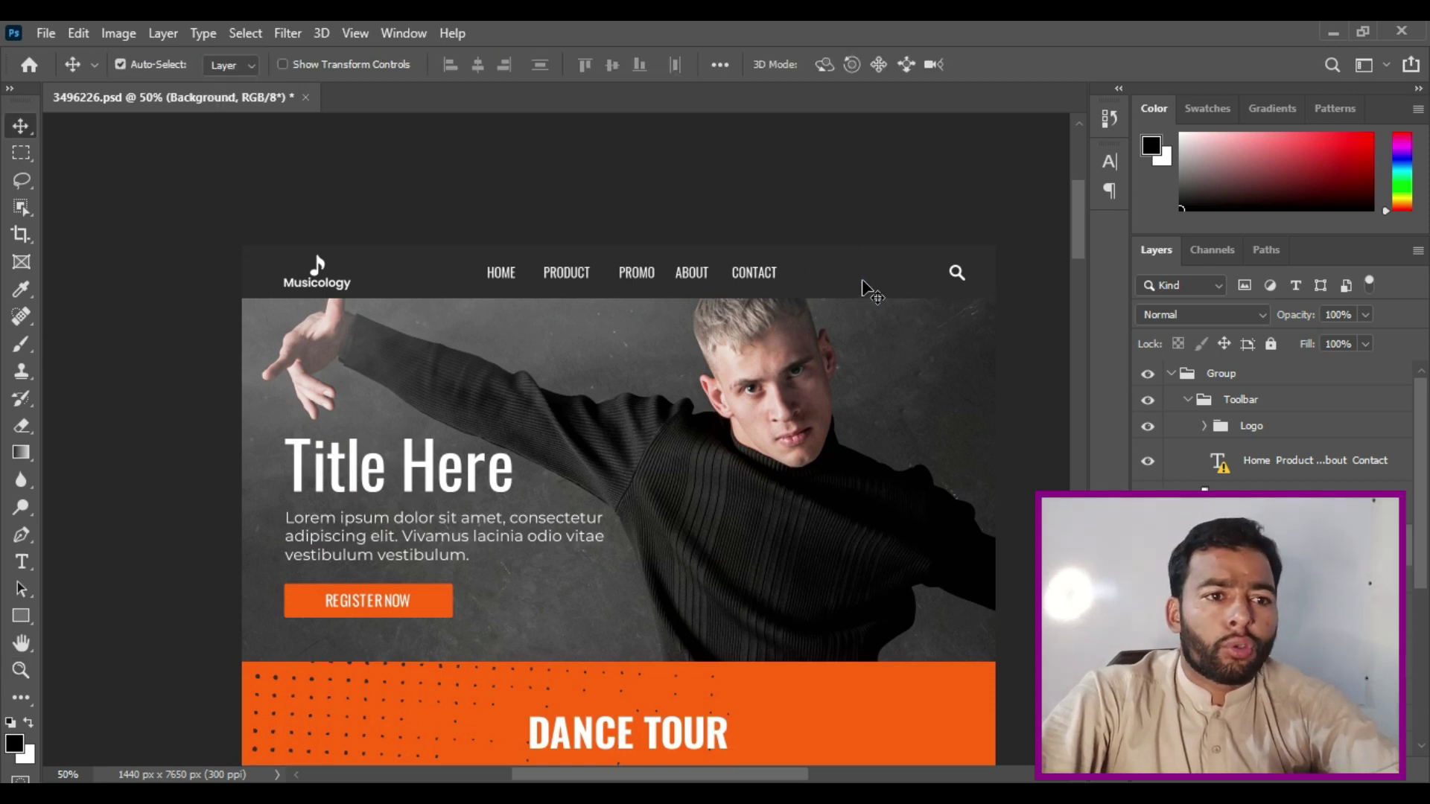
pyautogui.click(861, 283)
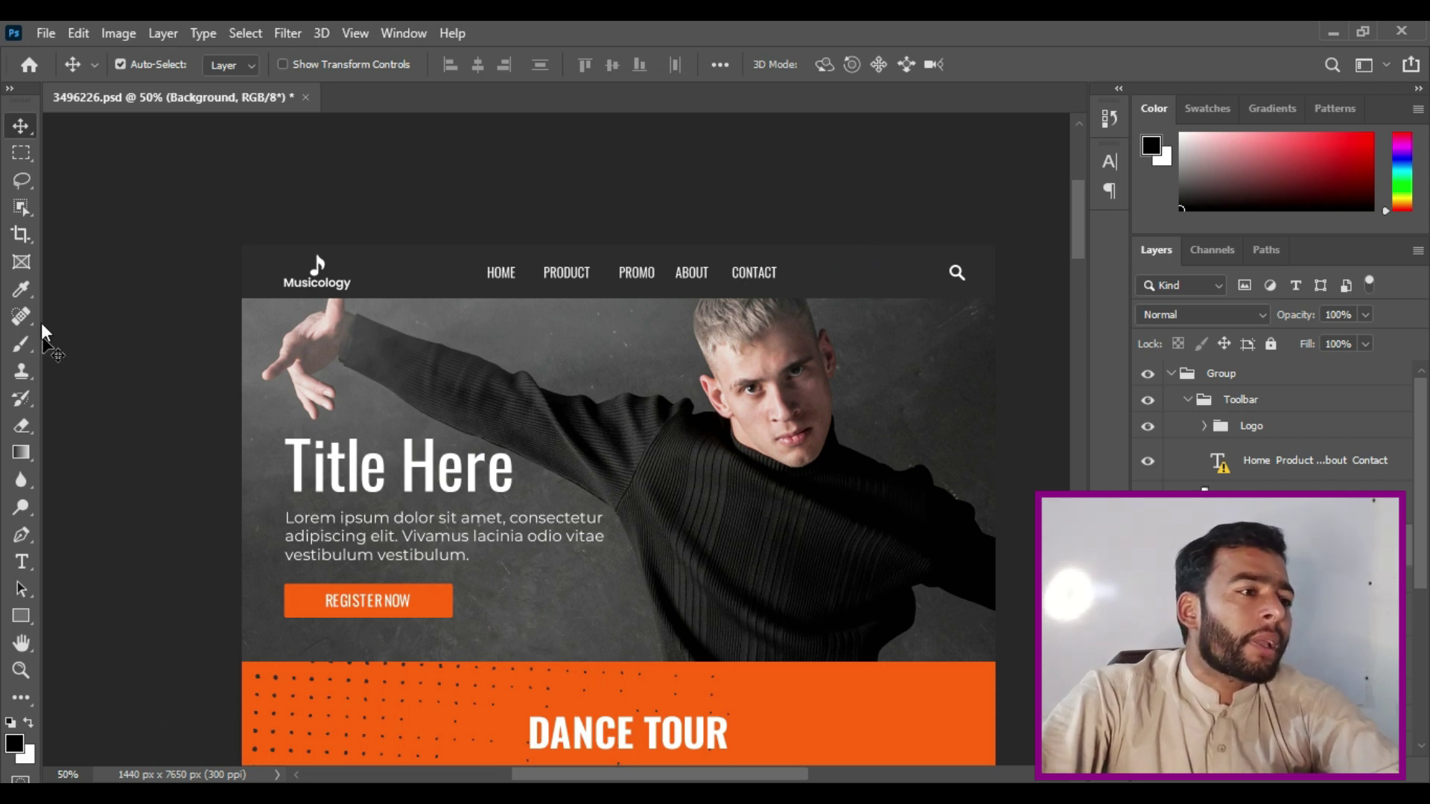
pyautogui.click(20, 289)
pyautogui.click(418, 264)
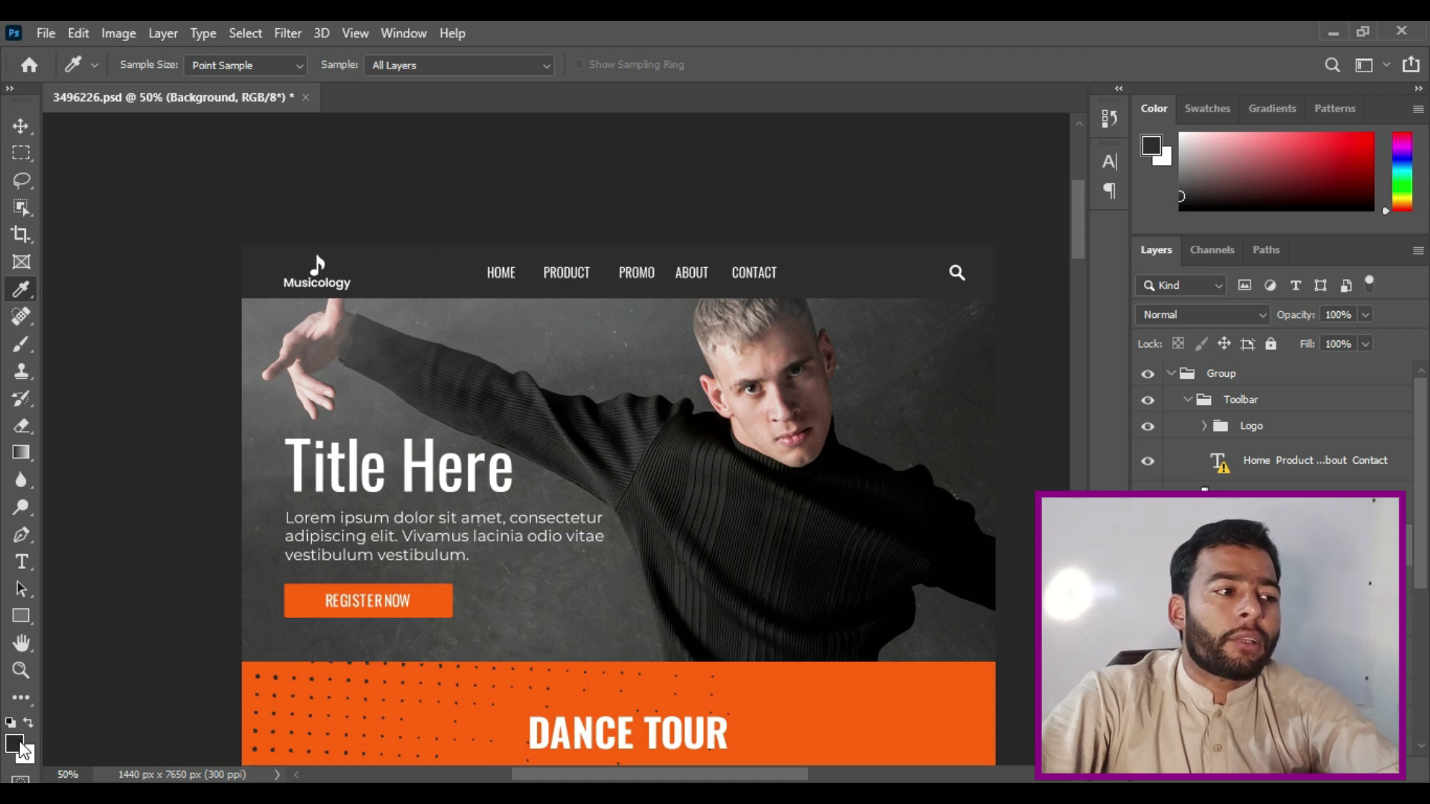
pyautogui.click(14, 743)
pyautogui.hotkey('ctrl', 'c')
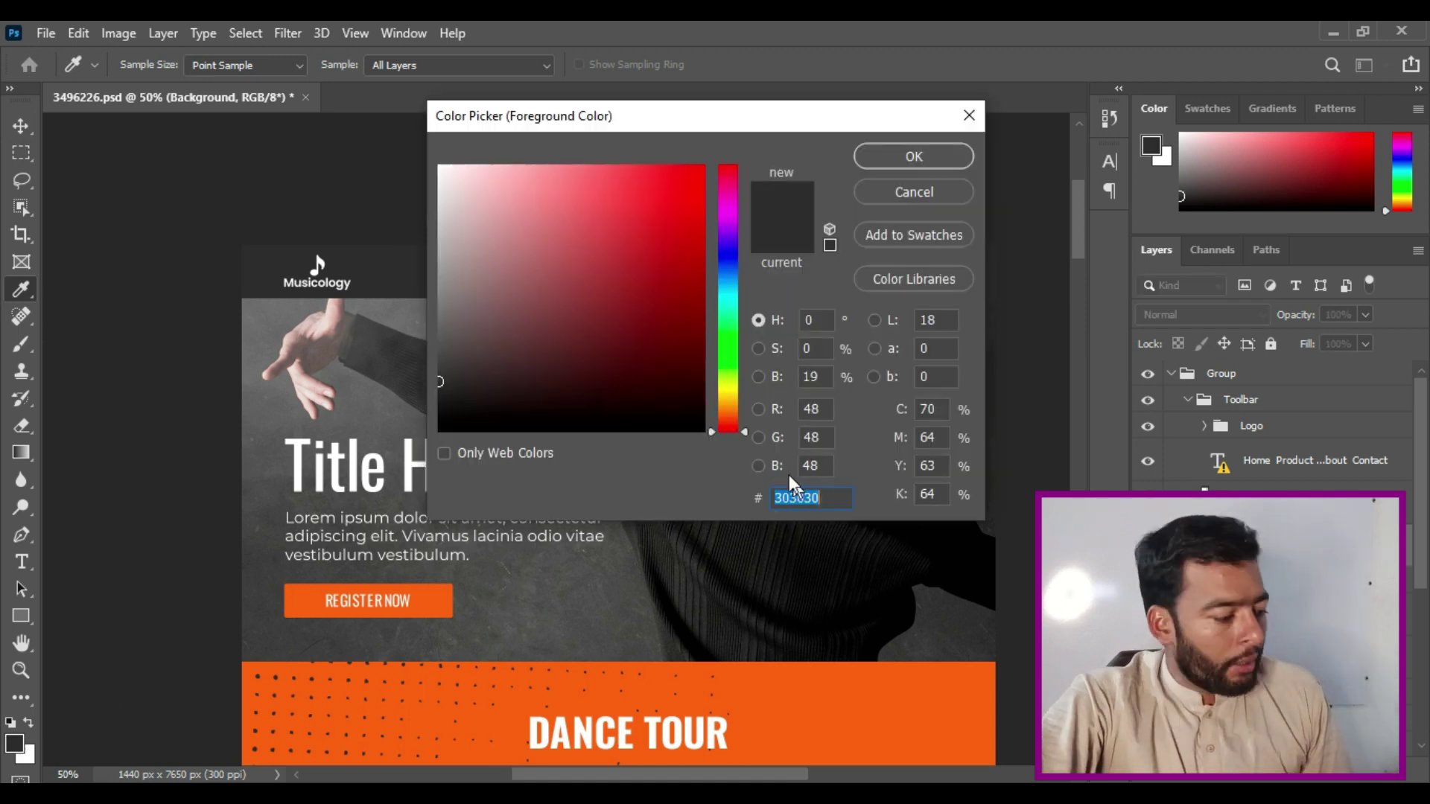
pyautogui.write('000000')
# Switch to the Notepad note and add "#303030 gray clr" below the font list, separated by a blank line
pyautogui.hotkey('alt', 'Tab')
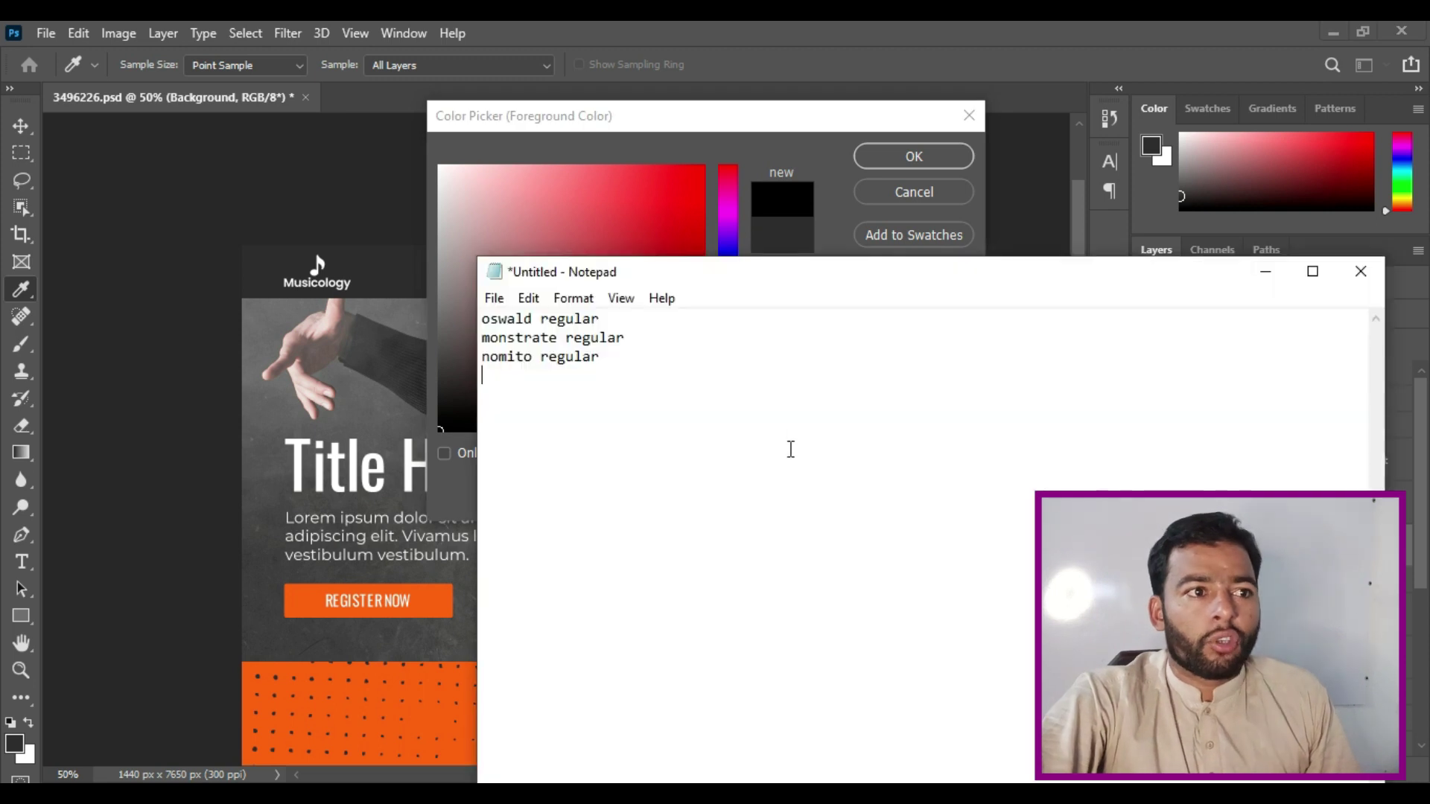
pyautogui.press('Return')
pyautogui.write('#')
pyautogui.hotkey('ctrl', 'v')
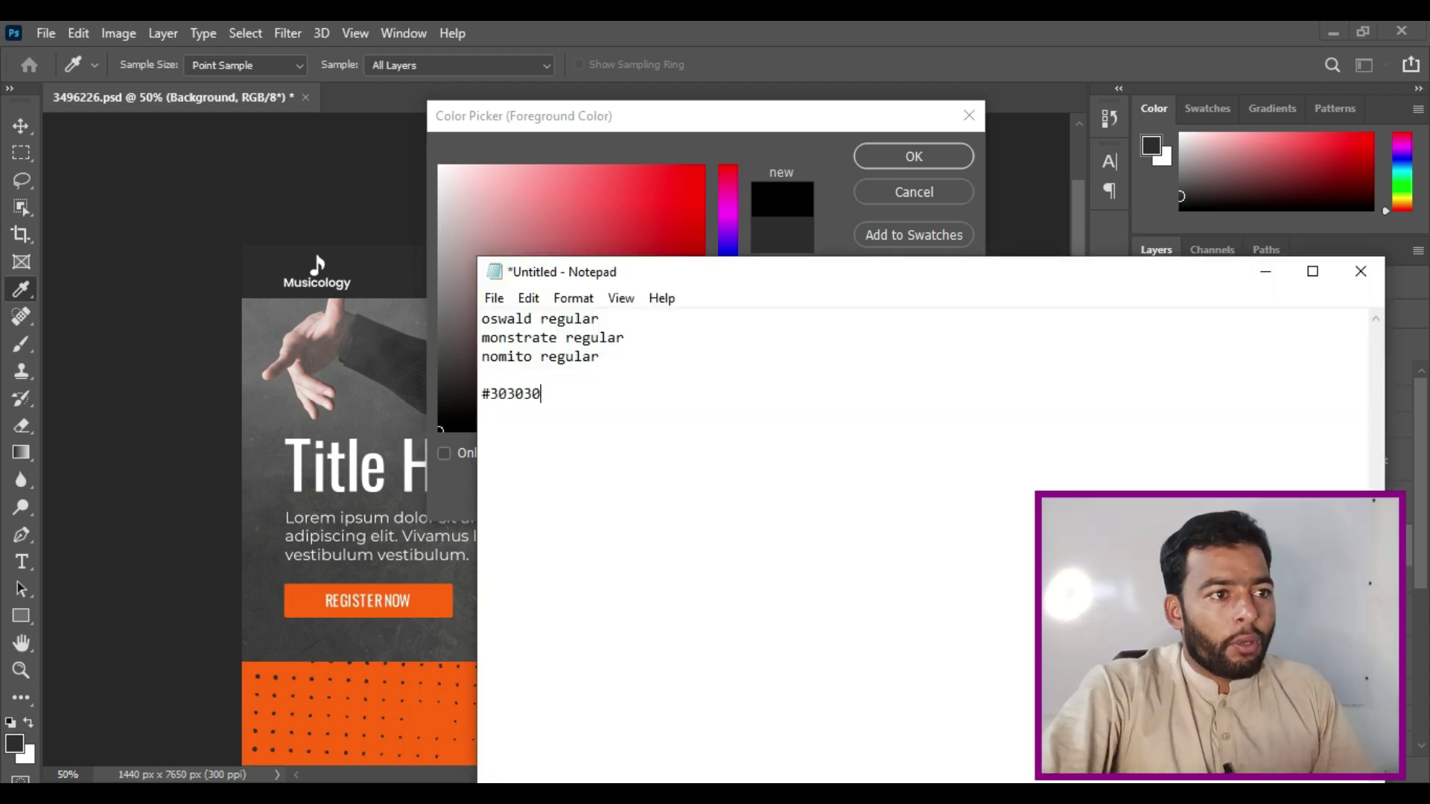
pyautogui.write('gray clr')
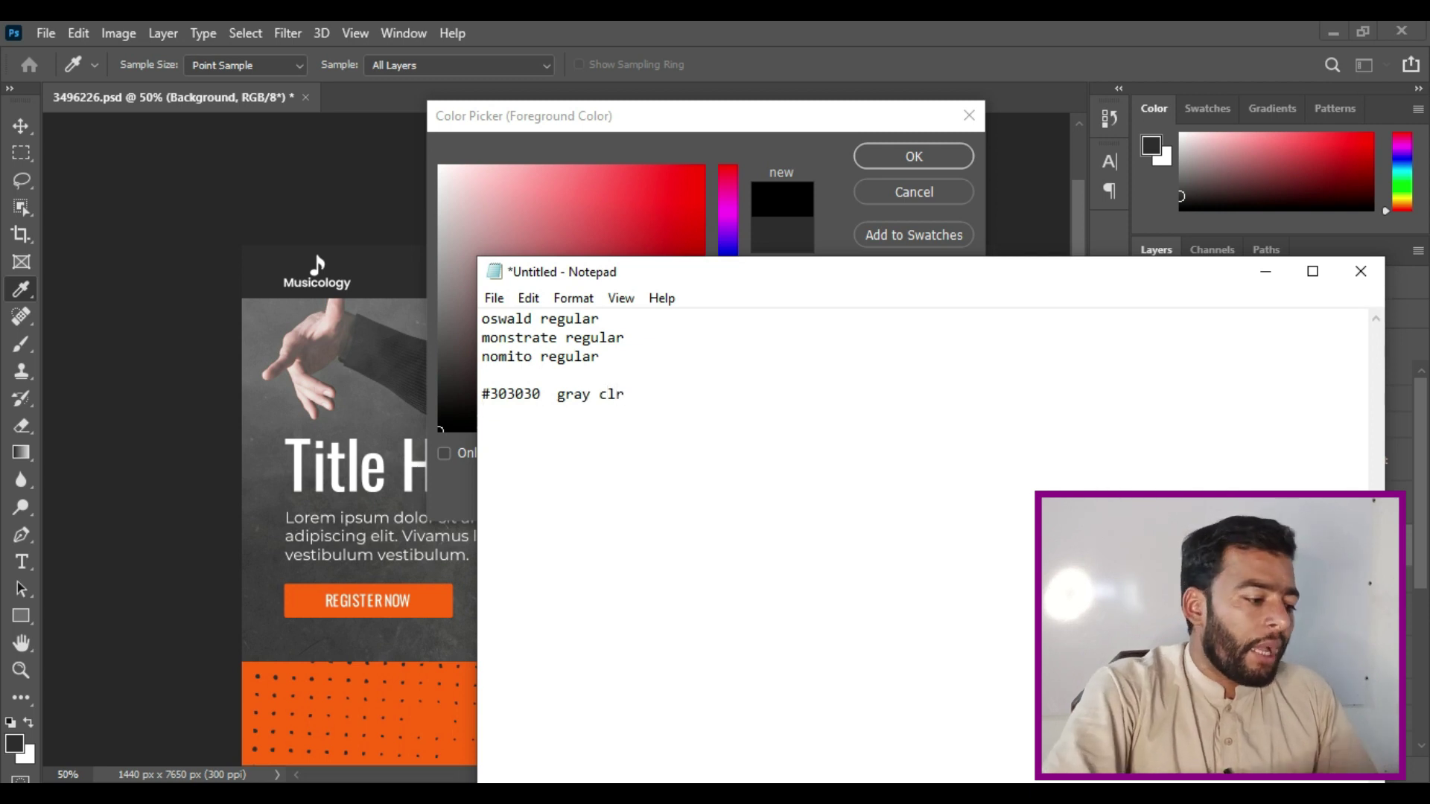
pyautogui.press('Return')
# Return to the color picker in Photoshop, sample the orange Dance Tour background, and take its hex code
pyautogui.click(277, 560)
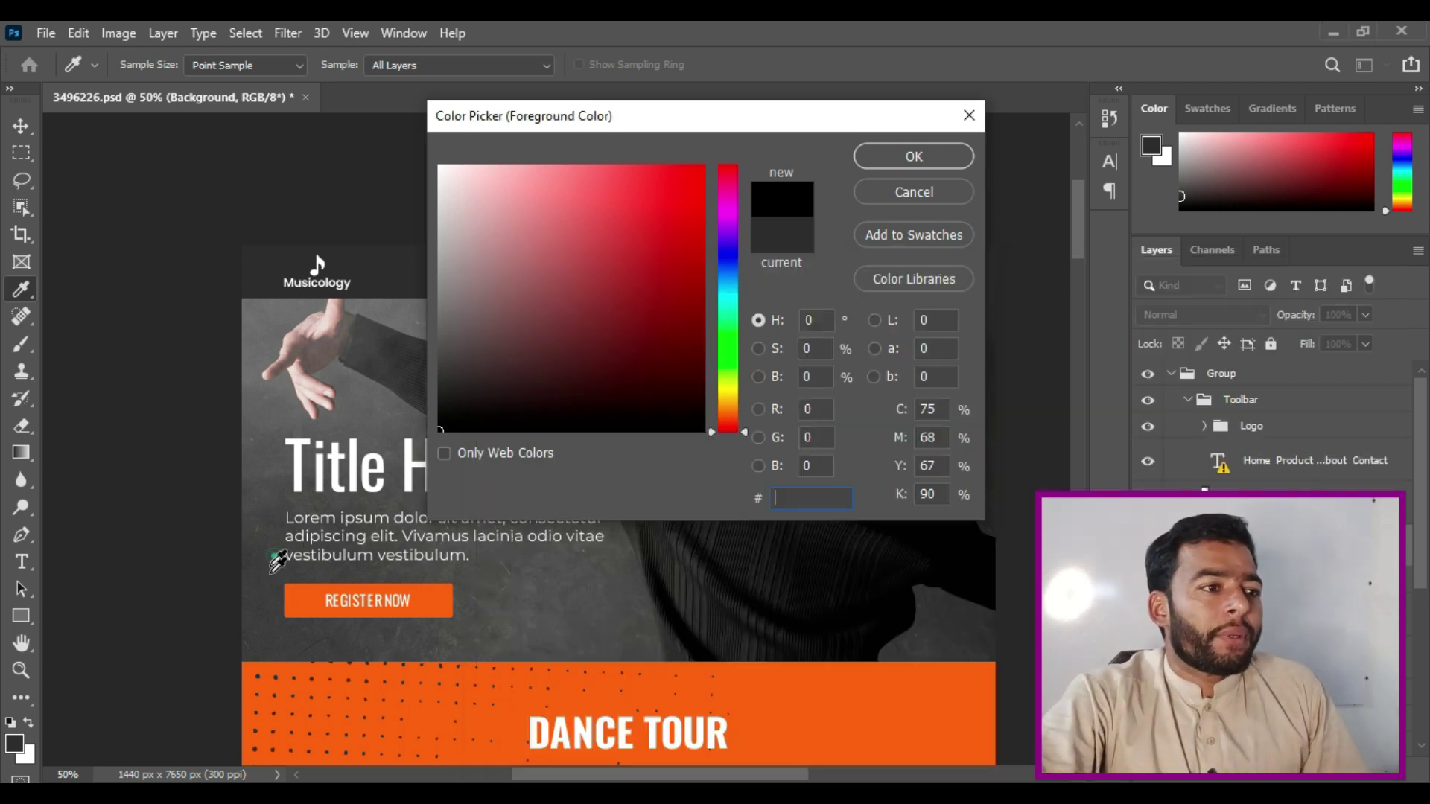
pyautogui.click(935, 710)
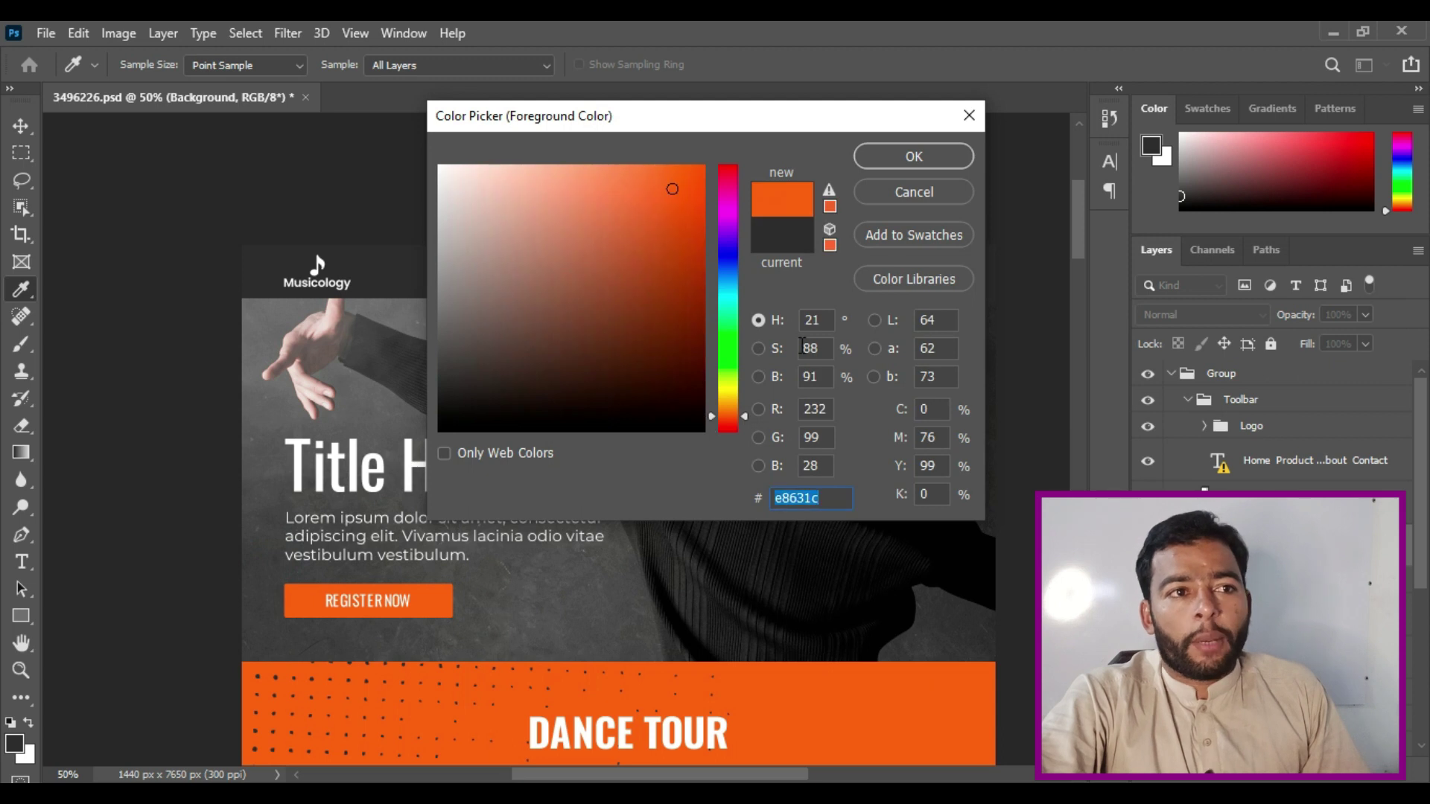
pyautogui.press('BackSpace')
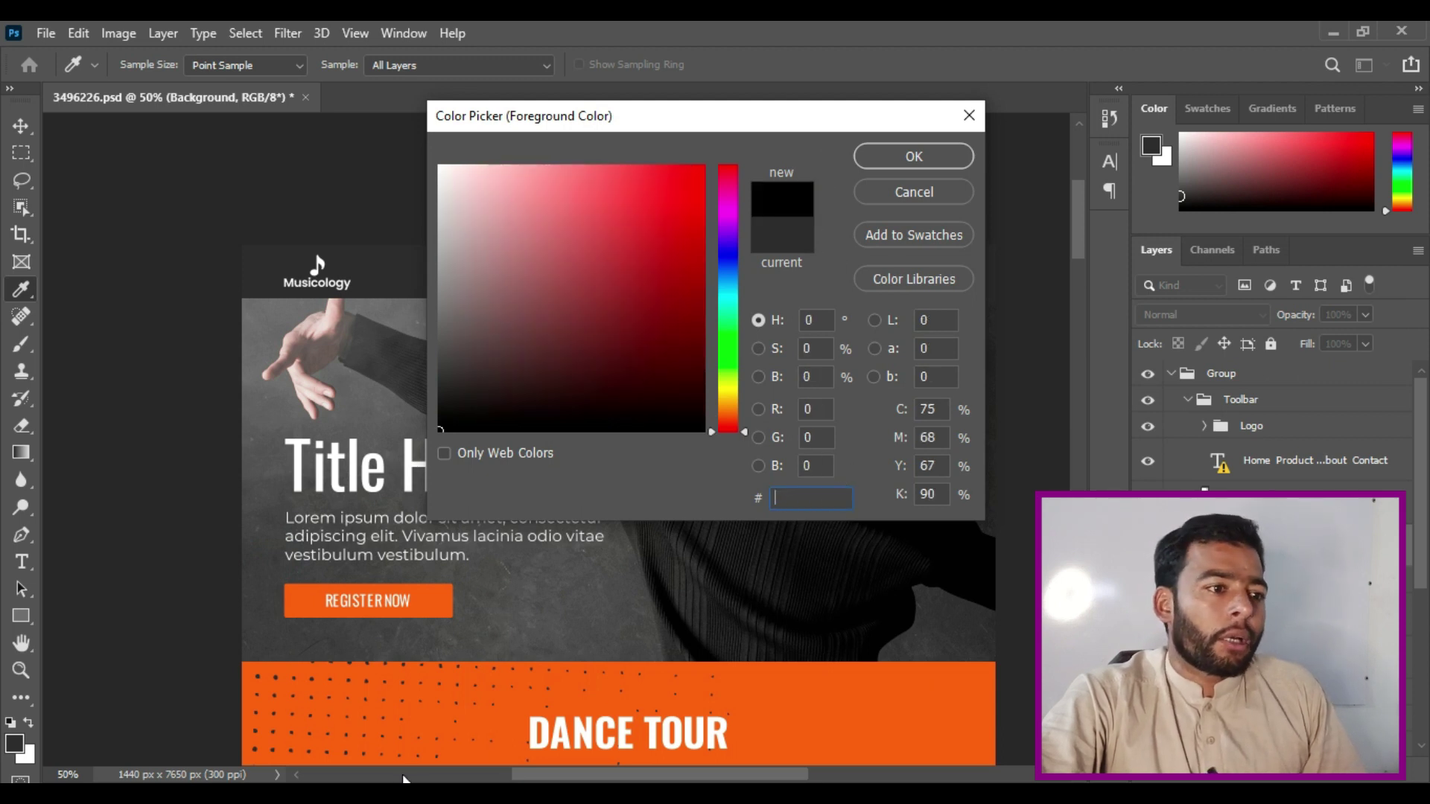
# Switch to the Notepad note and add "#e8631c yello clr" below the gray color entry
pyautogui.hotkey('alt', 'Tab')
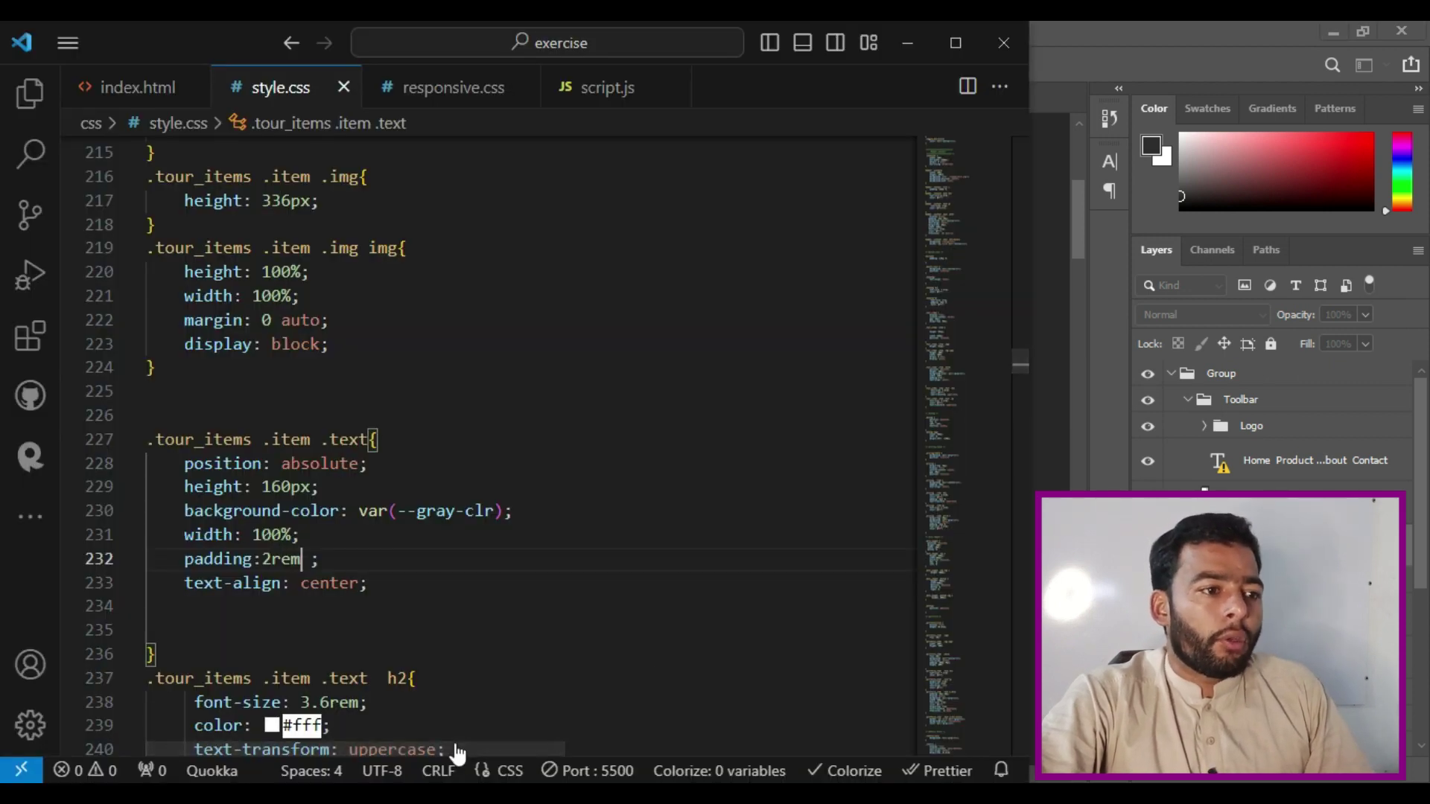
pyautogui.hotkey('alt', 'Tab')
pyautogui.write('e8631c')
pyautogui.write('t')
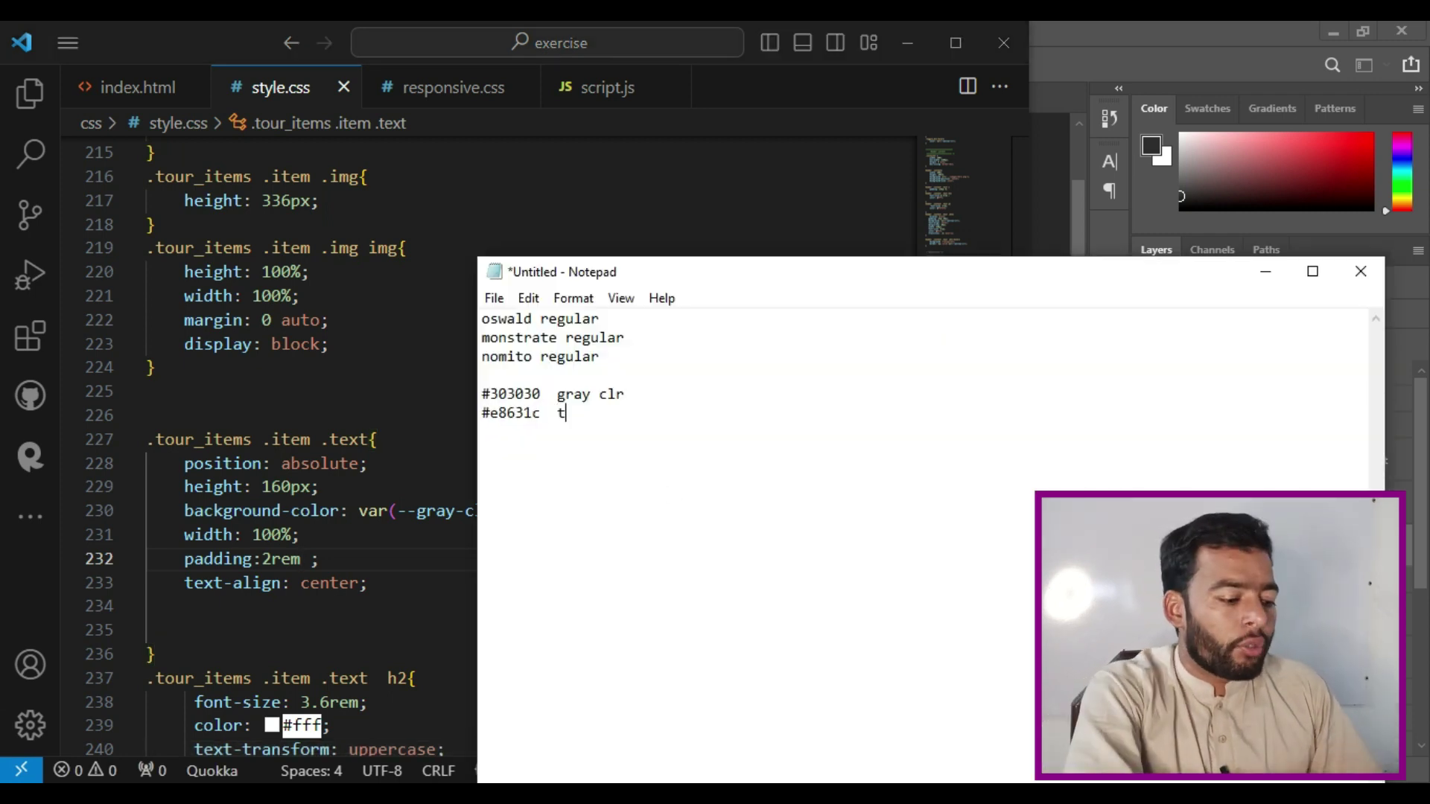
pyautogui.write('ell')
pyautogui.press('BackSpace')
pyautogui.press('BackSpace')
pyautogui.press('BackSpace')
pyautogui.press('BackSpace')
pyautogui.write('y')
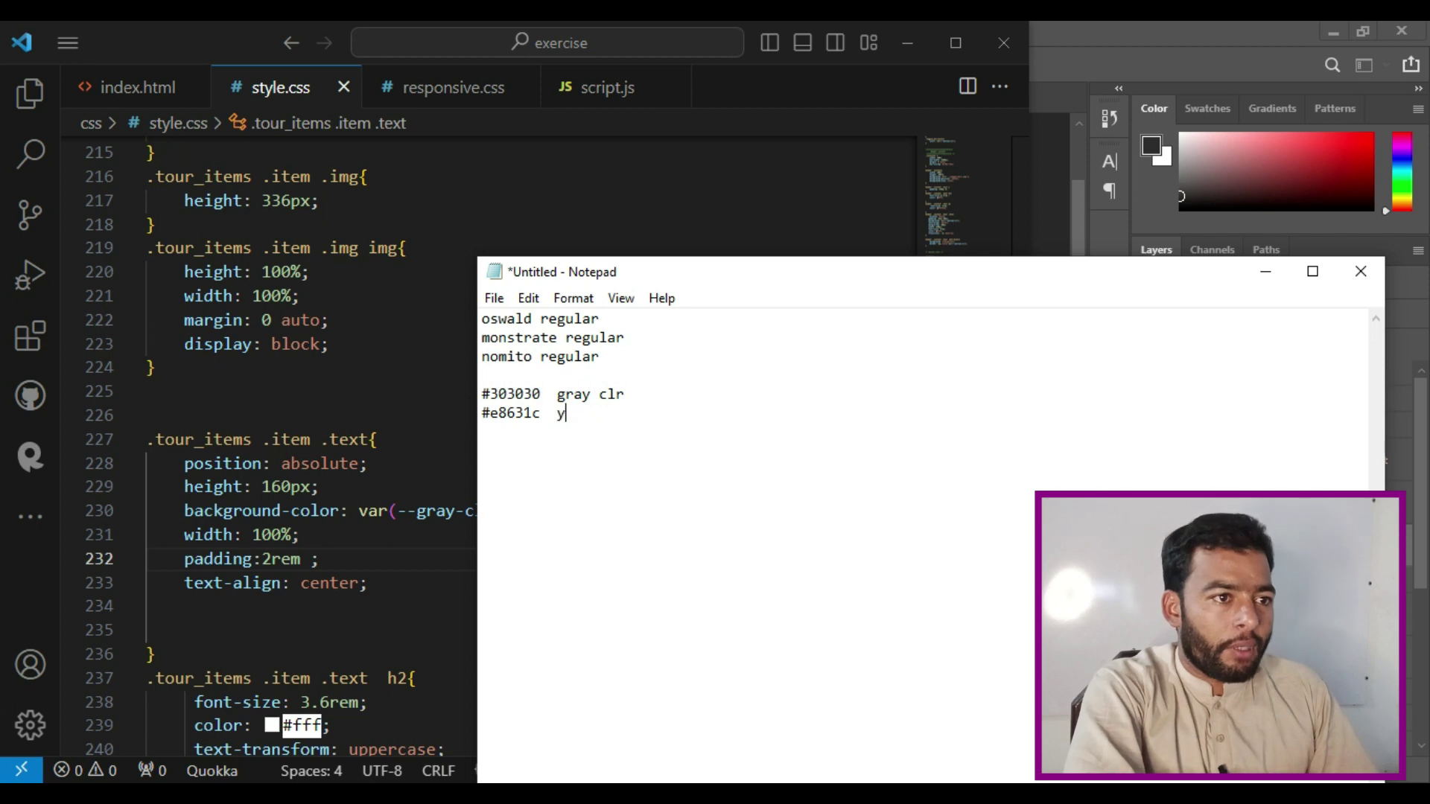
pyautogui.write('ellow')
pyautogui.press('BackSpace')
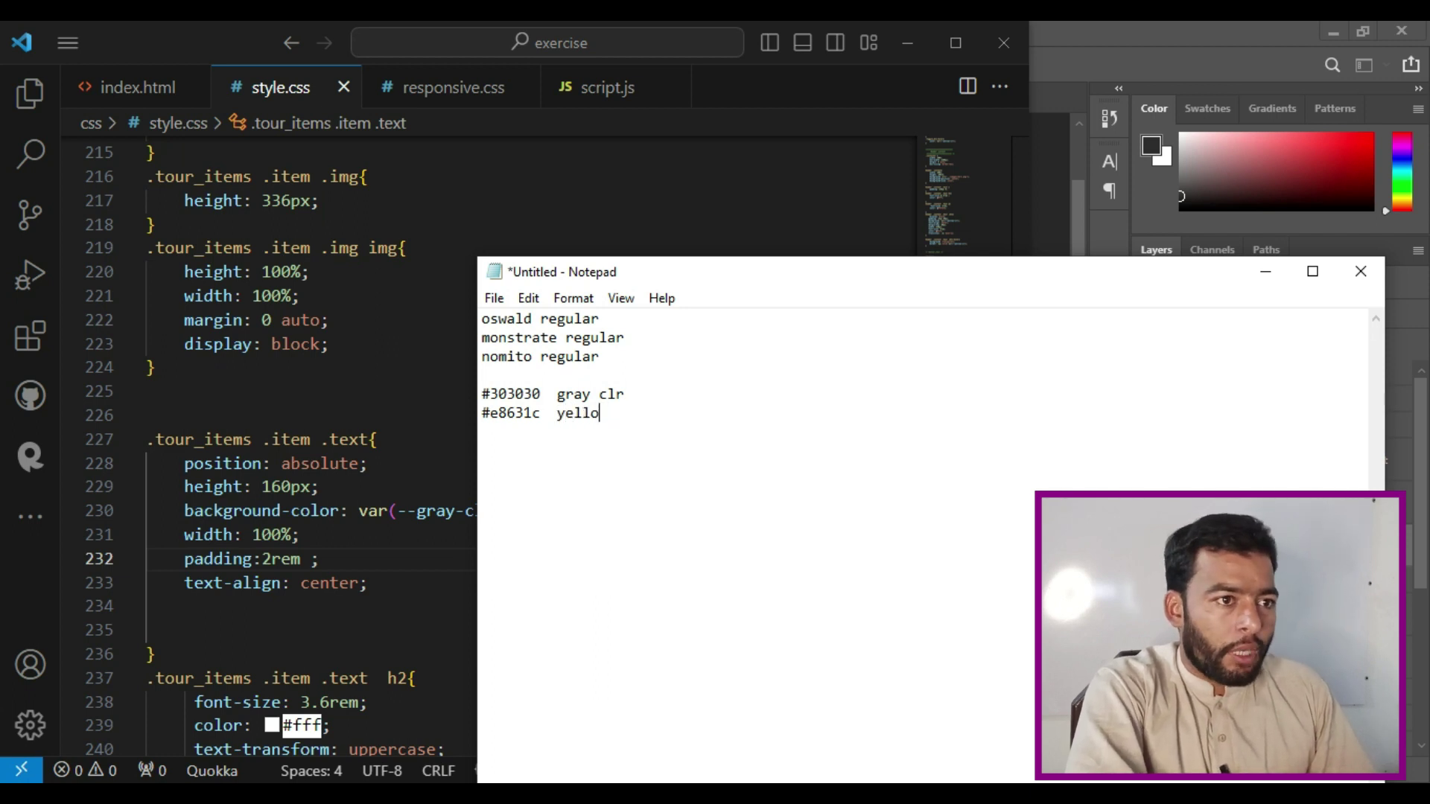
pyautogui.write('clr')
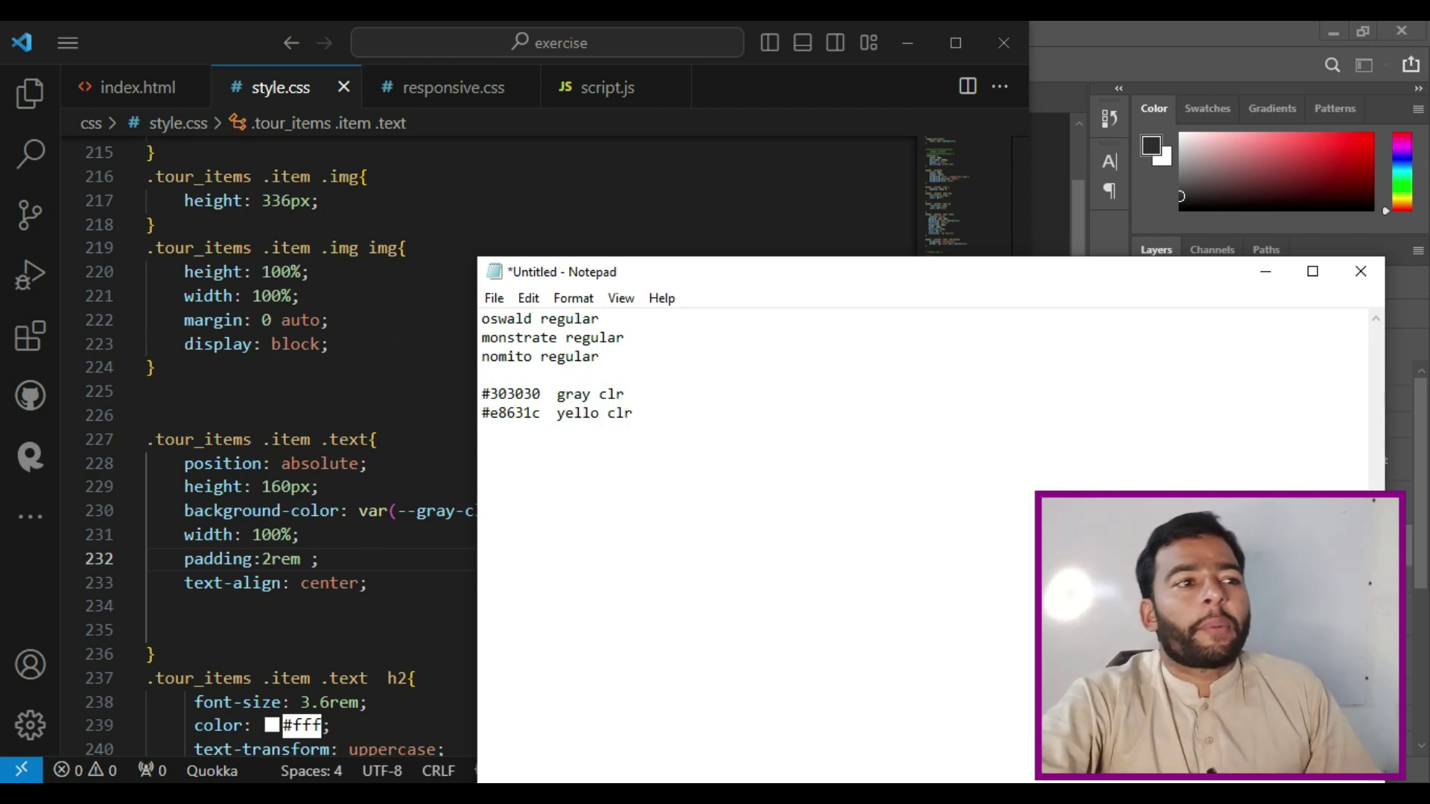
# Review the color and font entries in the note, then minimize Notepad
pyautogui.moveTo(683, 422); pyautogui.dragTo(482, 392)
pyautogui.click(655, 370)
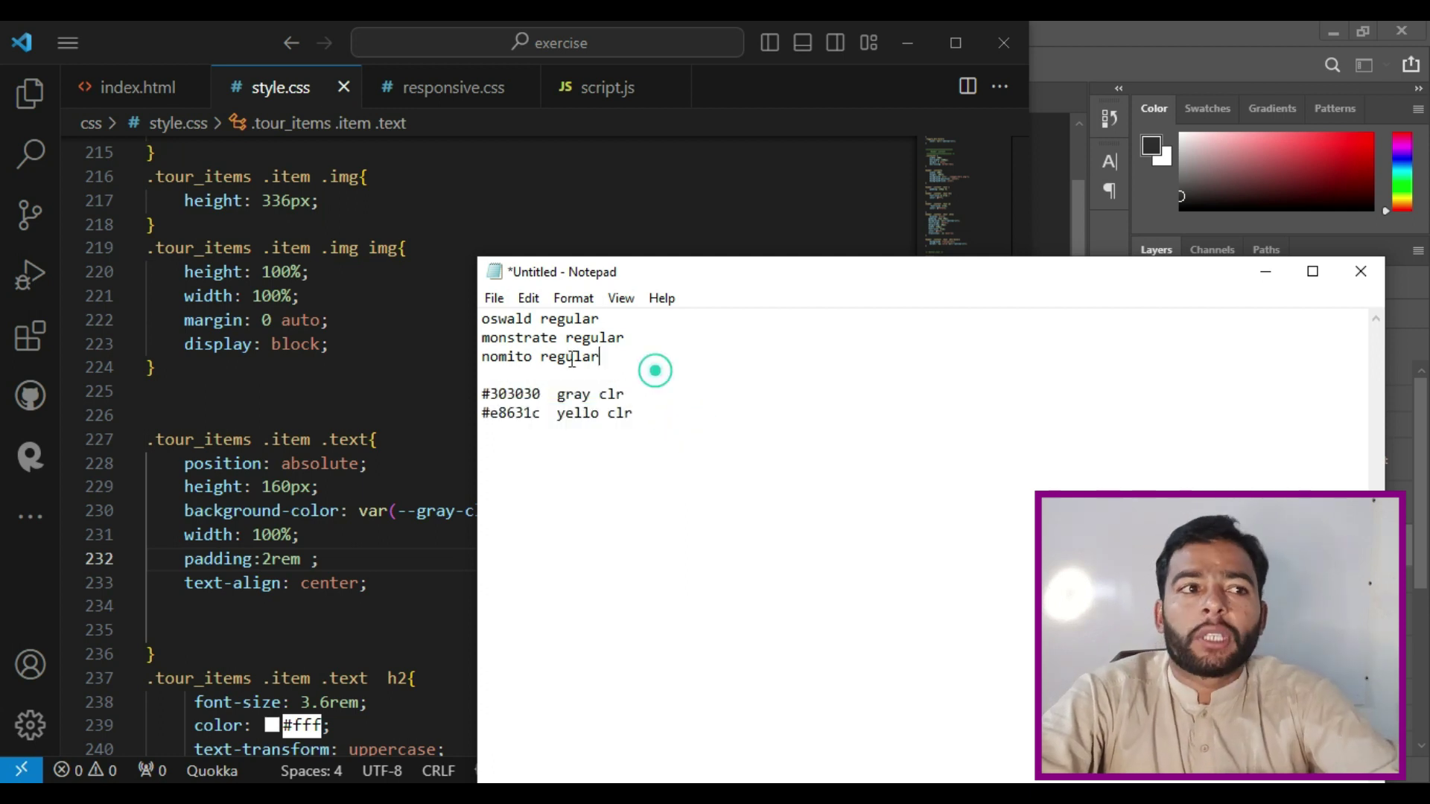
pyautogui.moveTo(600, 358); pyautogui.dragTo(482, 318)
pyautogui.click(1266, 273)
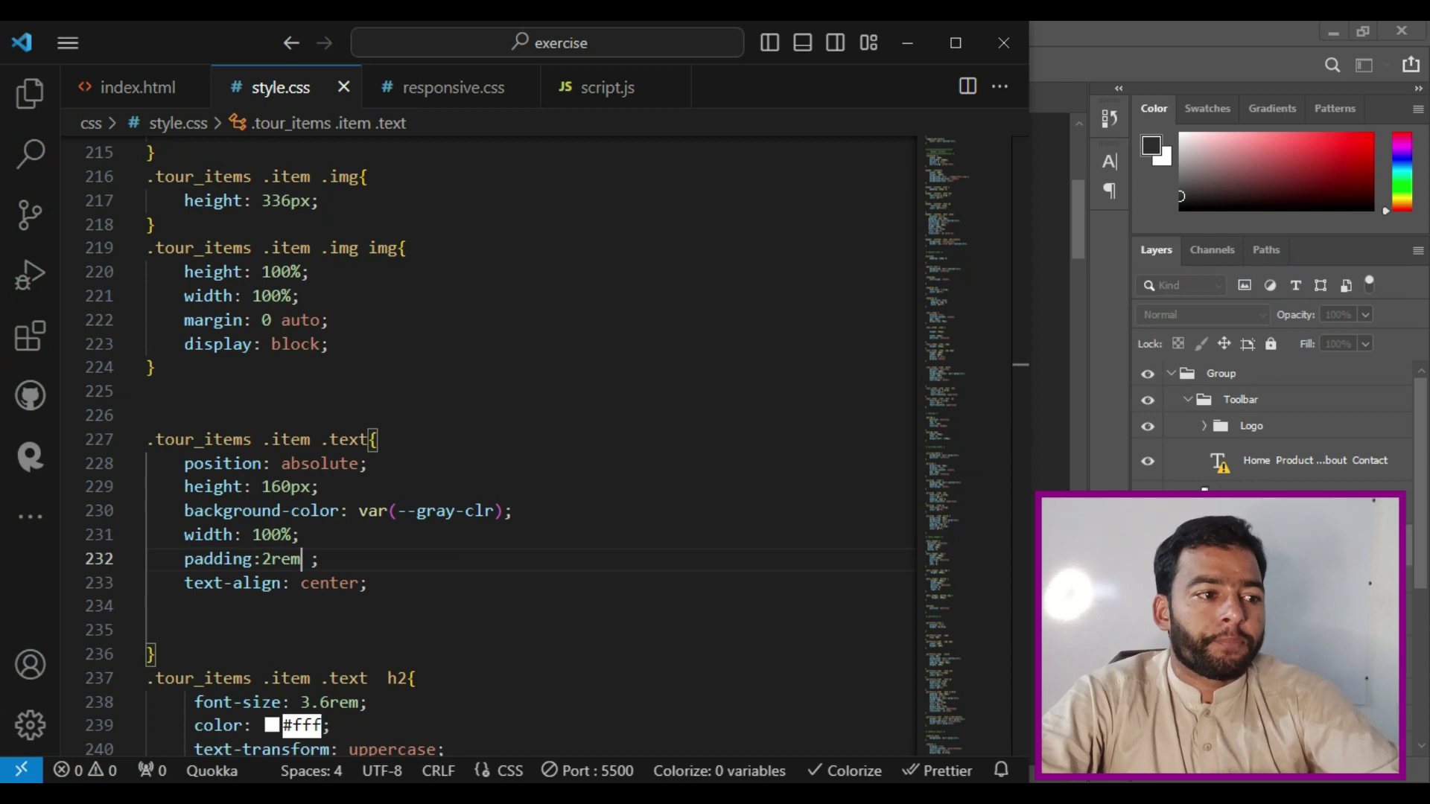
# Switch back to Photoshop and dismiss the color picker without applying a color
pyautogui.hotkey('alt', 'Tab')
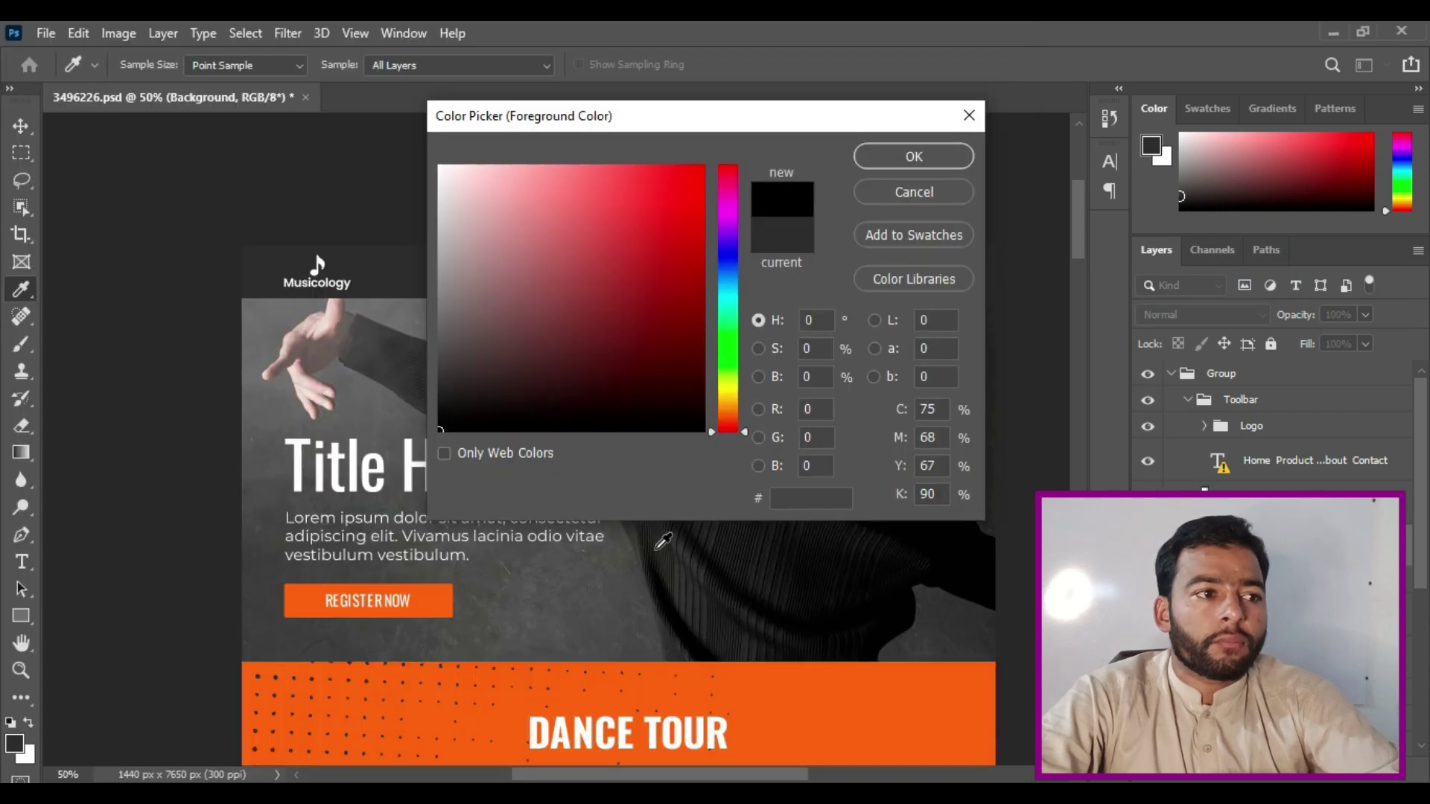
pyautogui.click(969, 116)
pyautogui.scroll(-2, 521, 373)
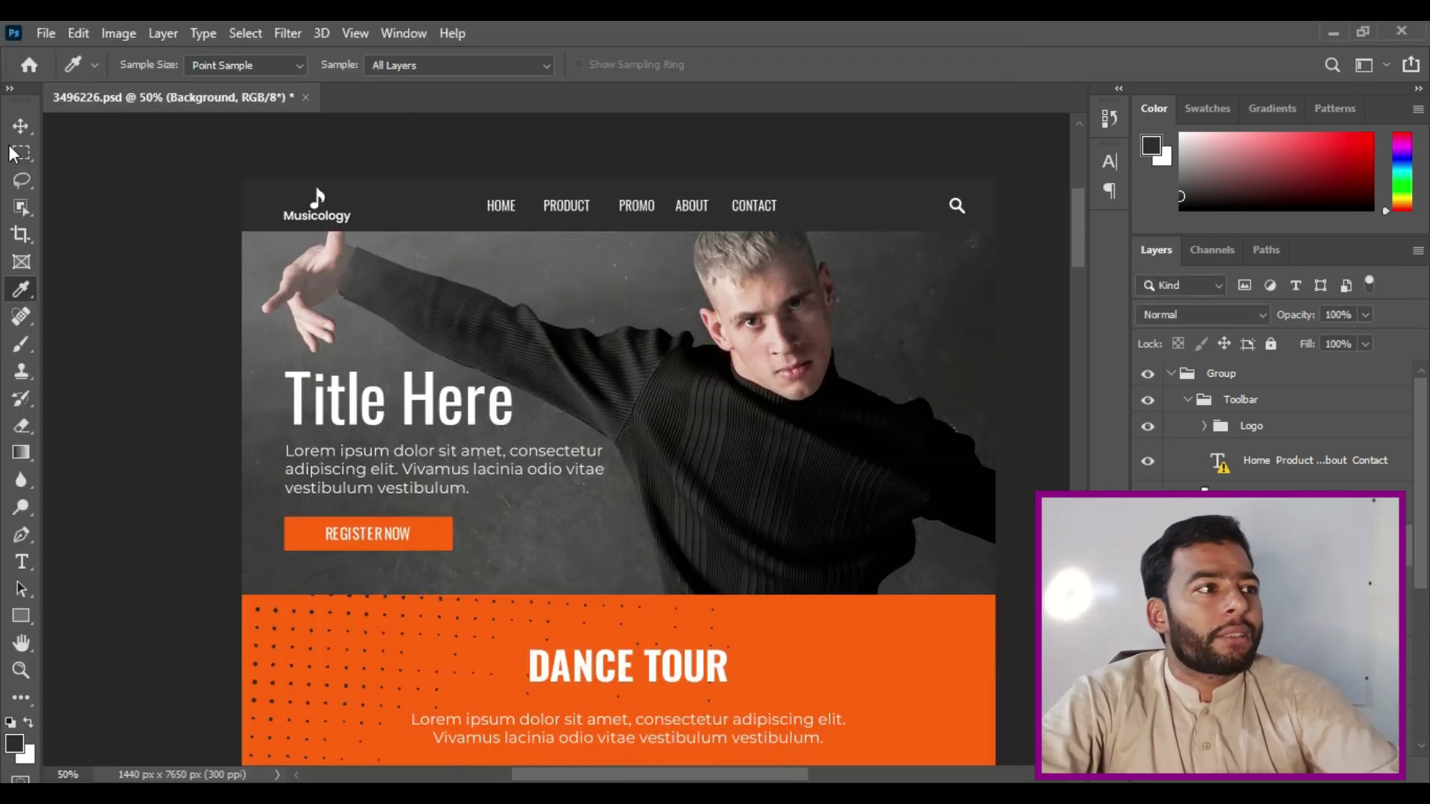
# Select the Australia card's image in the Dance Tour section with the Move tool and open its smart object contents
pyautogui.click(23, 128)
pyautogui.moveTo(1076, 249); pyautogui.dragTo(1080, 307)
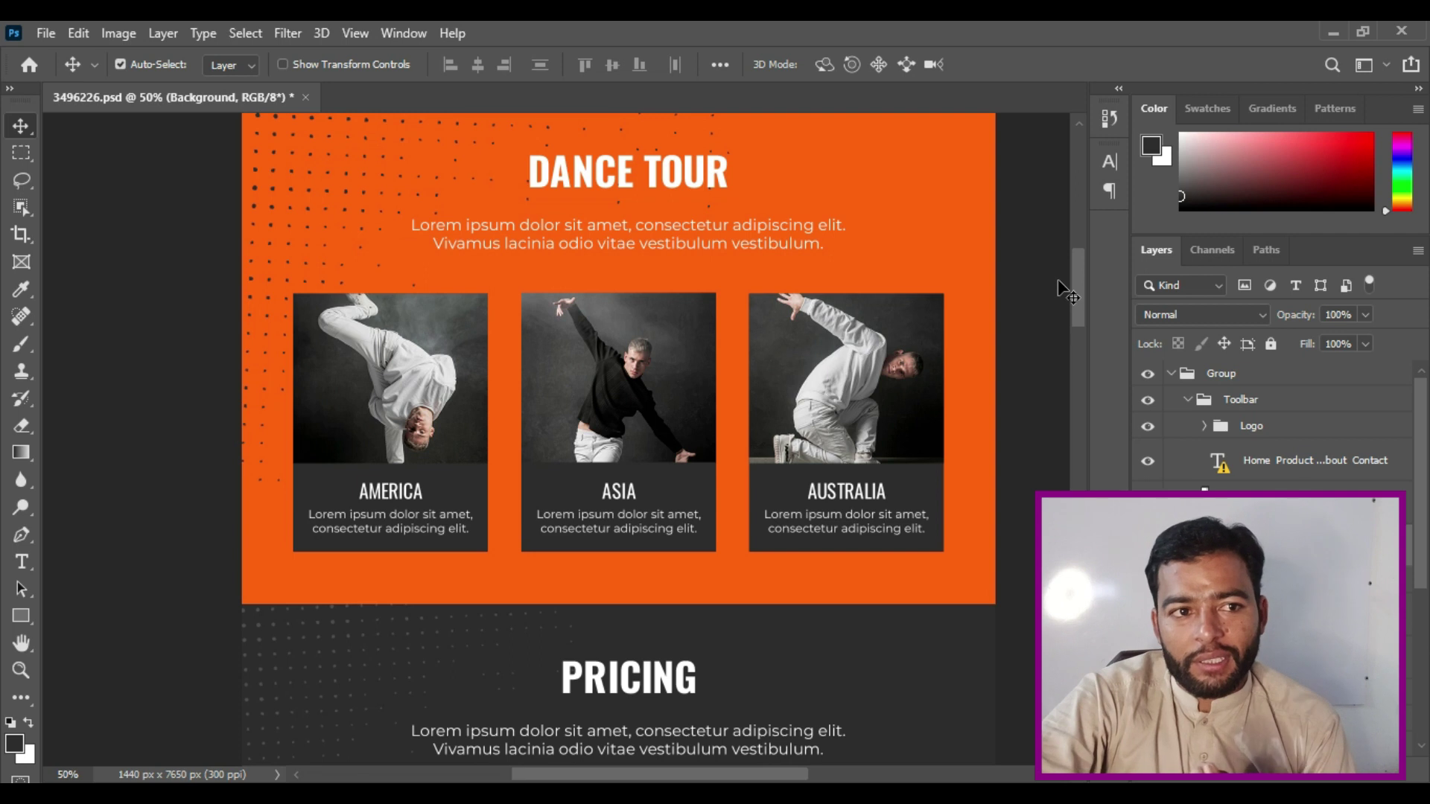
pyautogui.scroll(-2, 1050, 302)
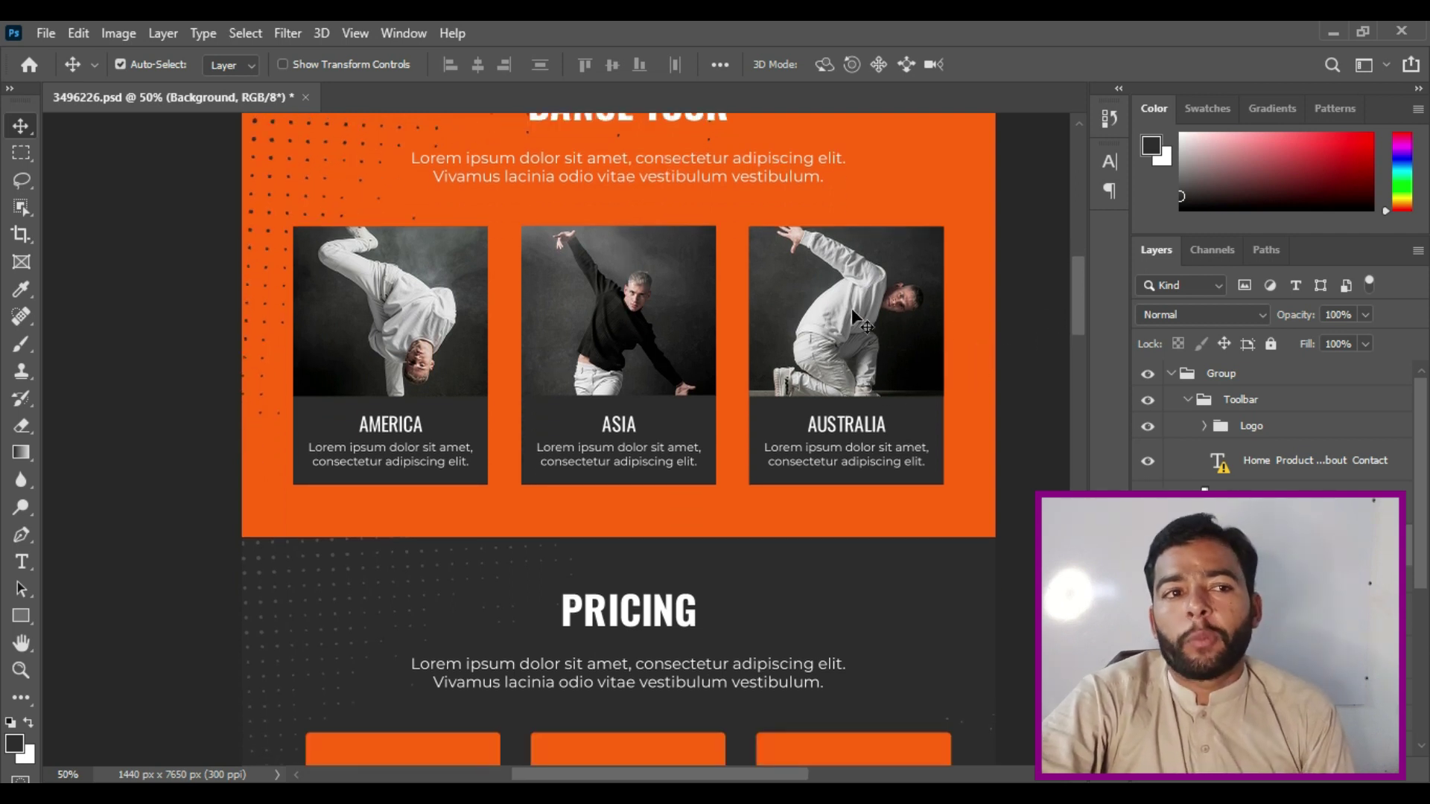
pyautogui.click(852, 308)
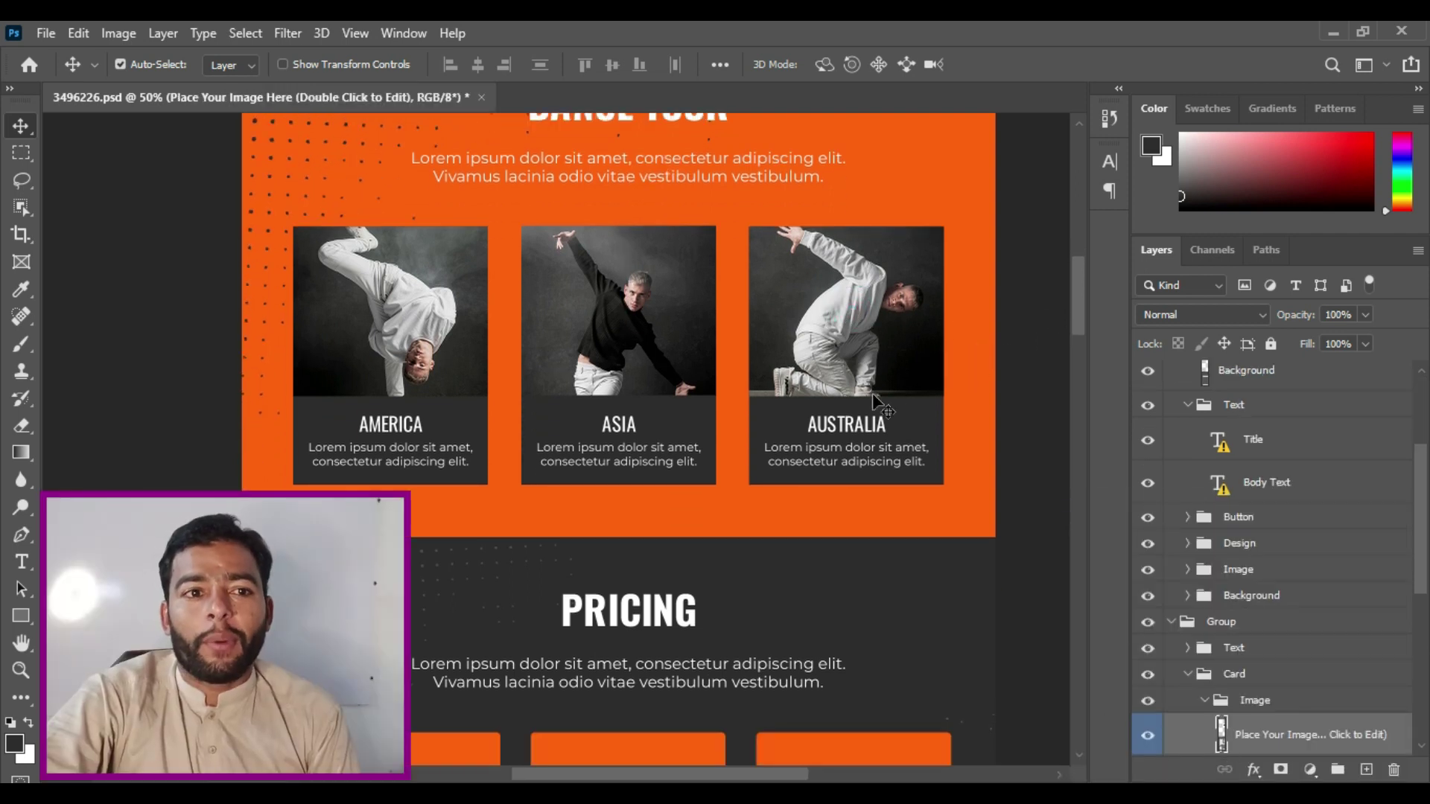
pyautogui.click(861, 321)
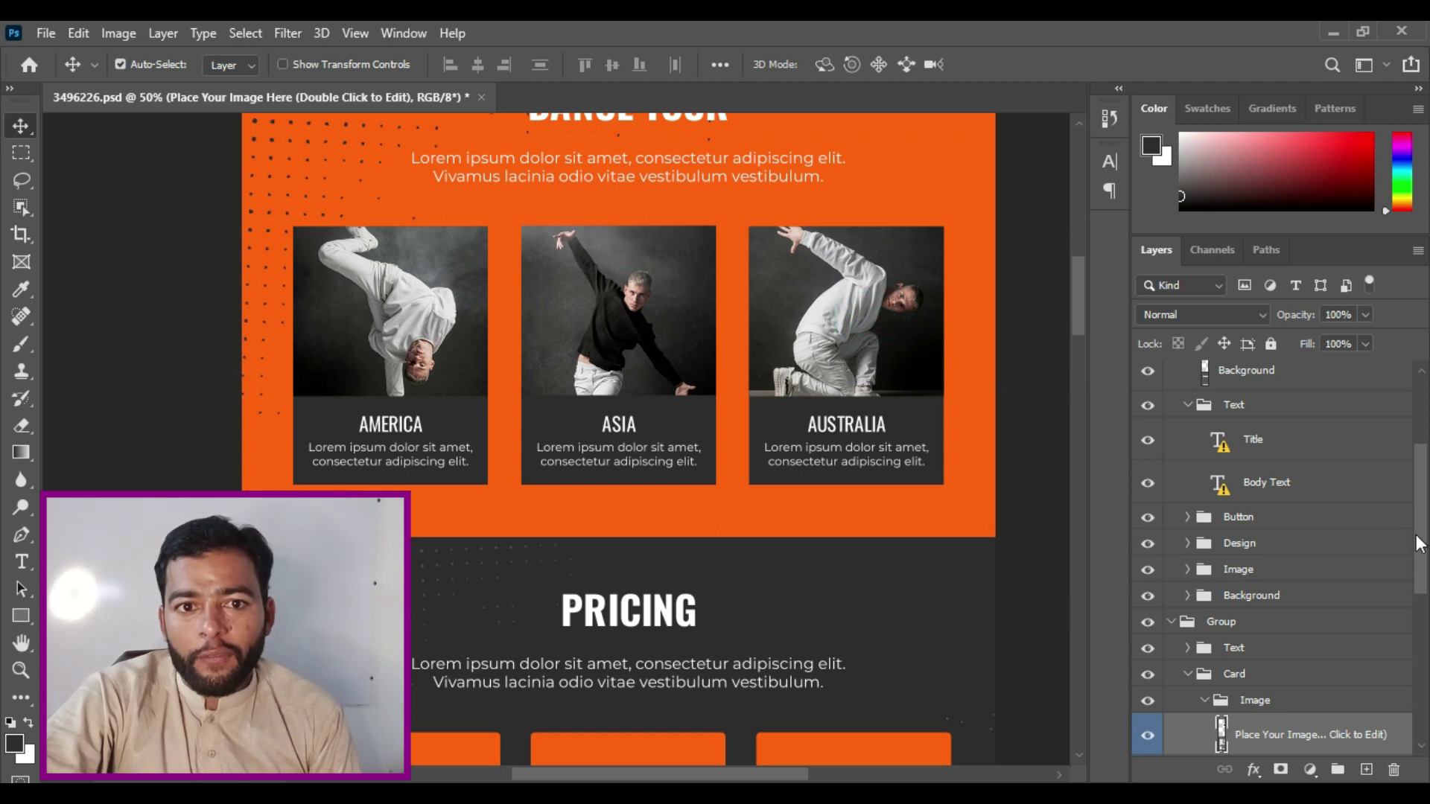
pyautogui.scroll(-3, 1266, 559)
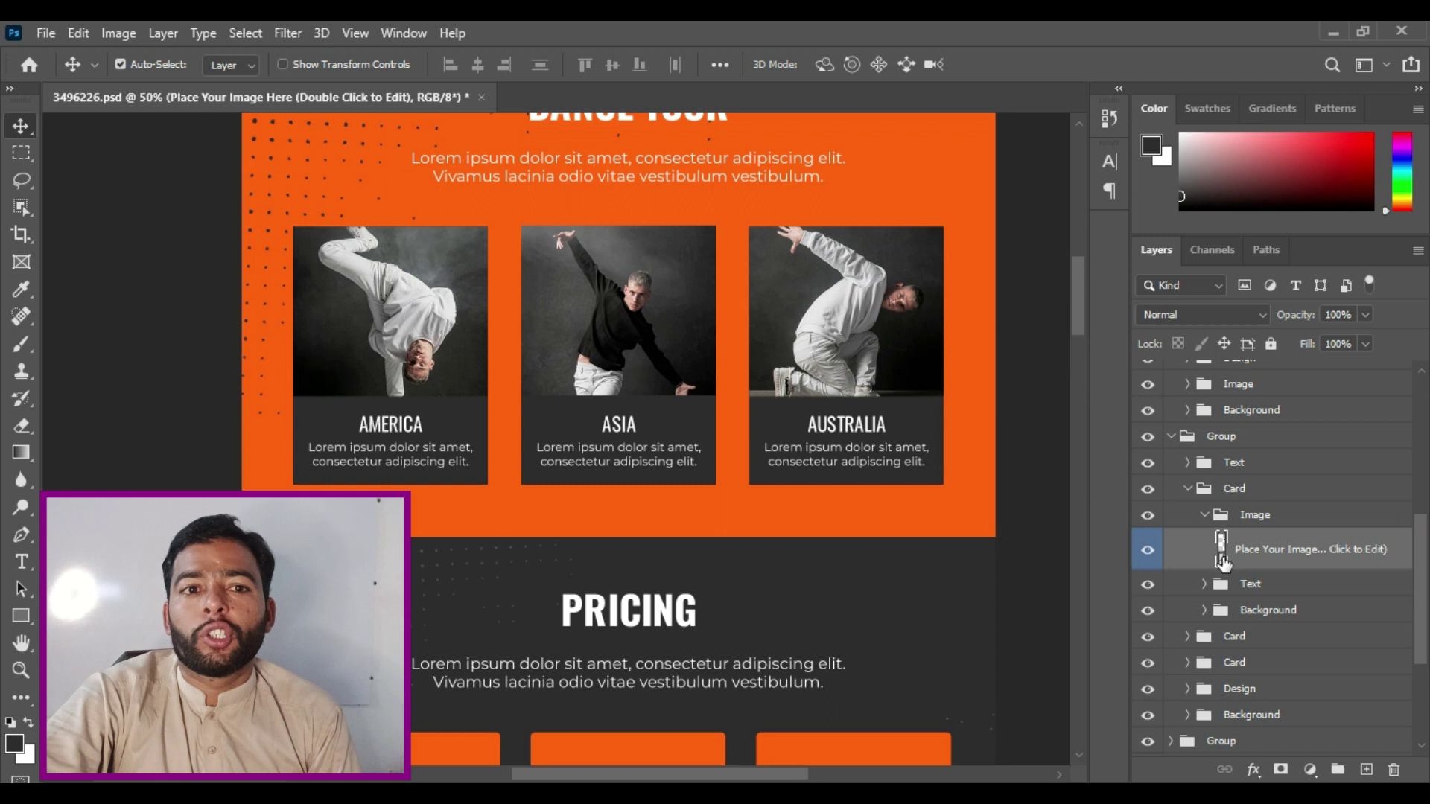
pyautogui.doubleClick(1222, 551)
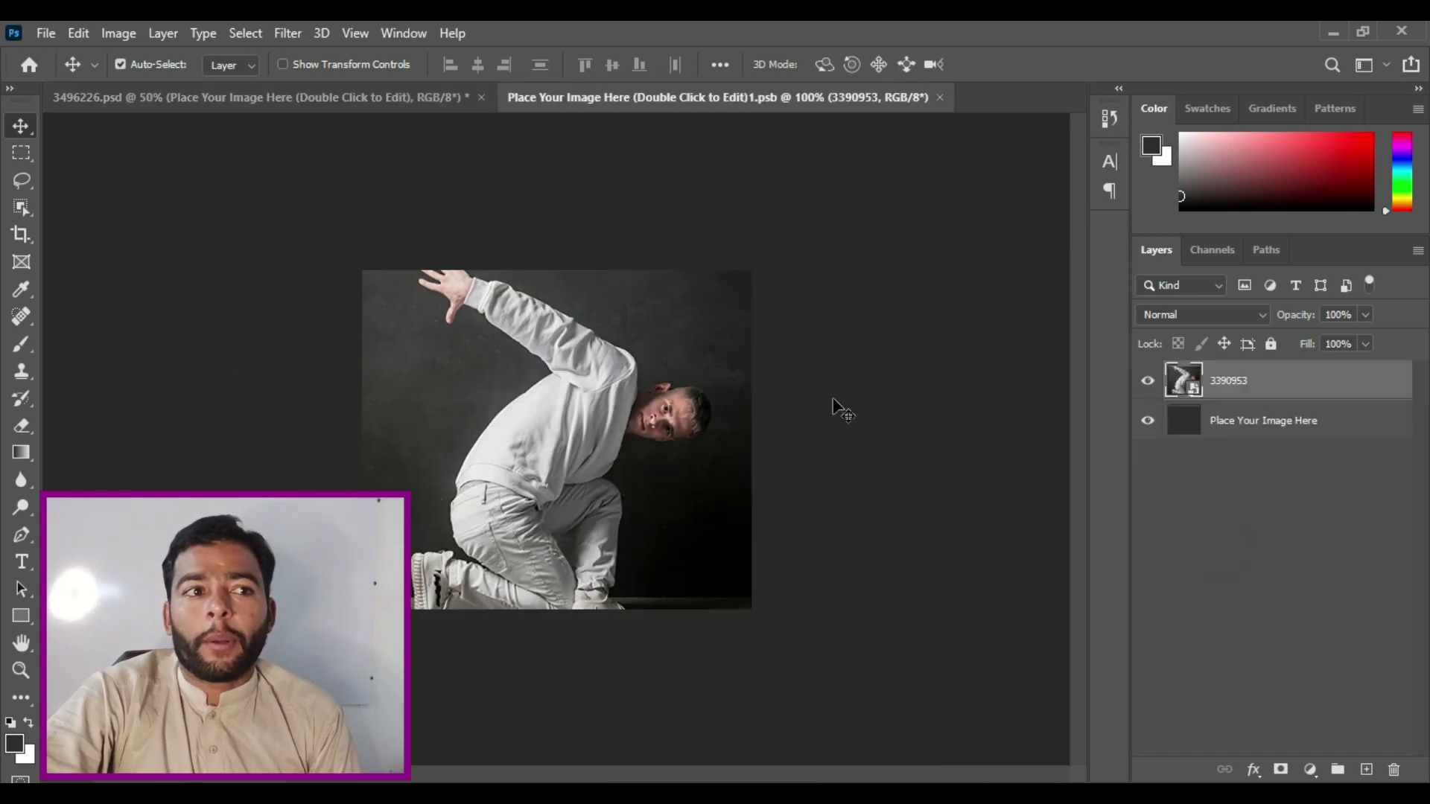
# Check the PNG export options for the Australia card's image without exporting, then return to the 3496226.psd design
pyautogui.click(51, 33)
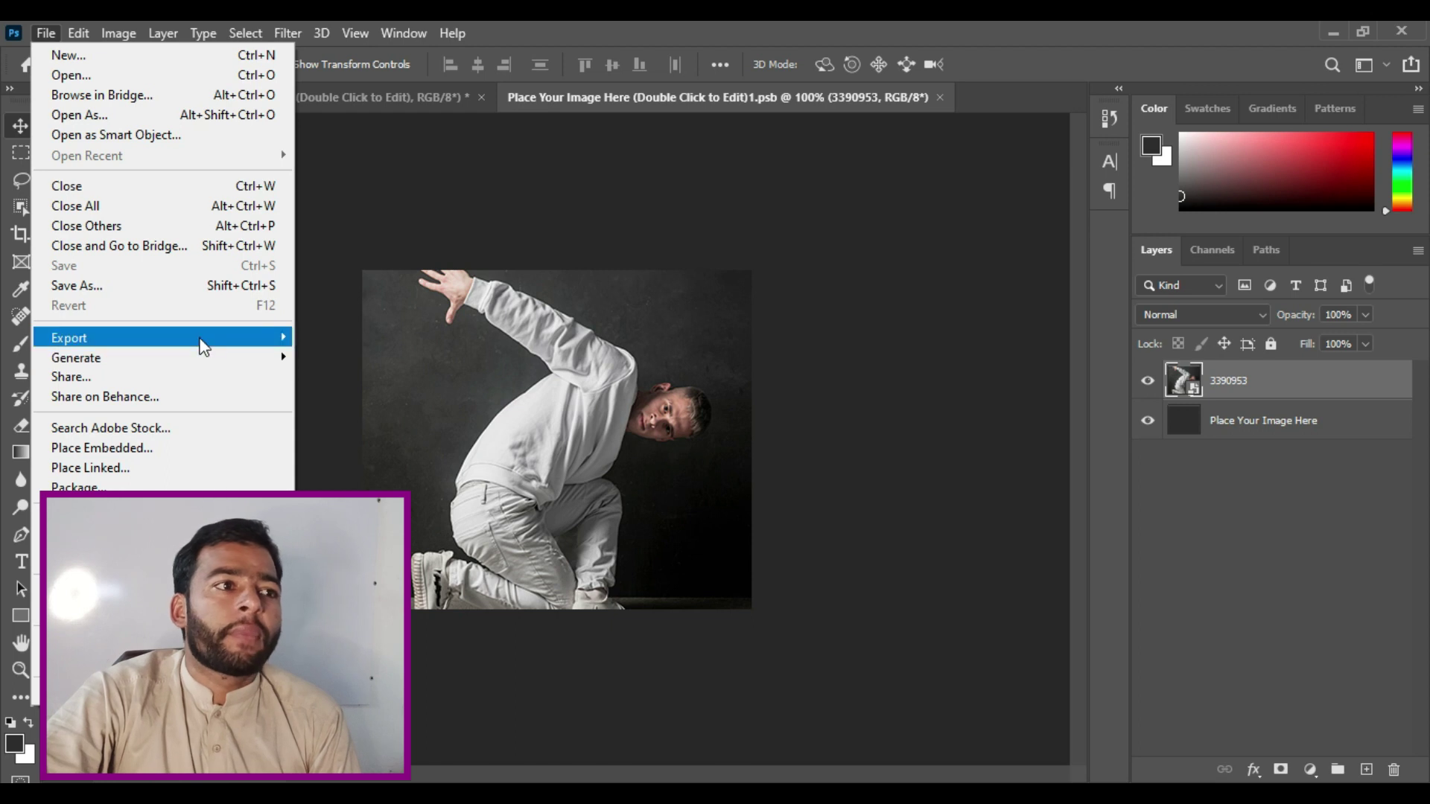
pyautogui.moveTo(202, 339)
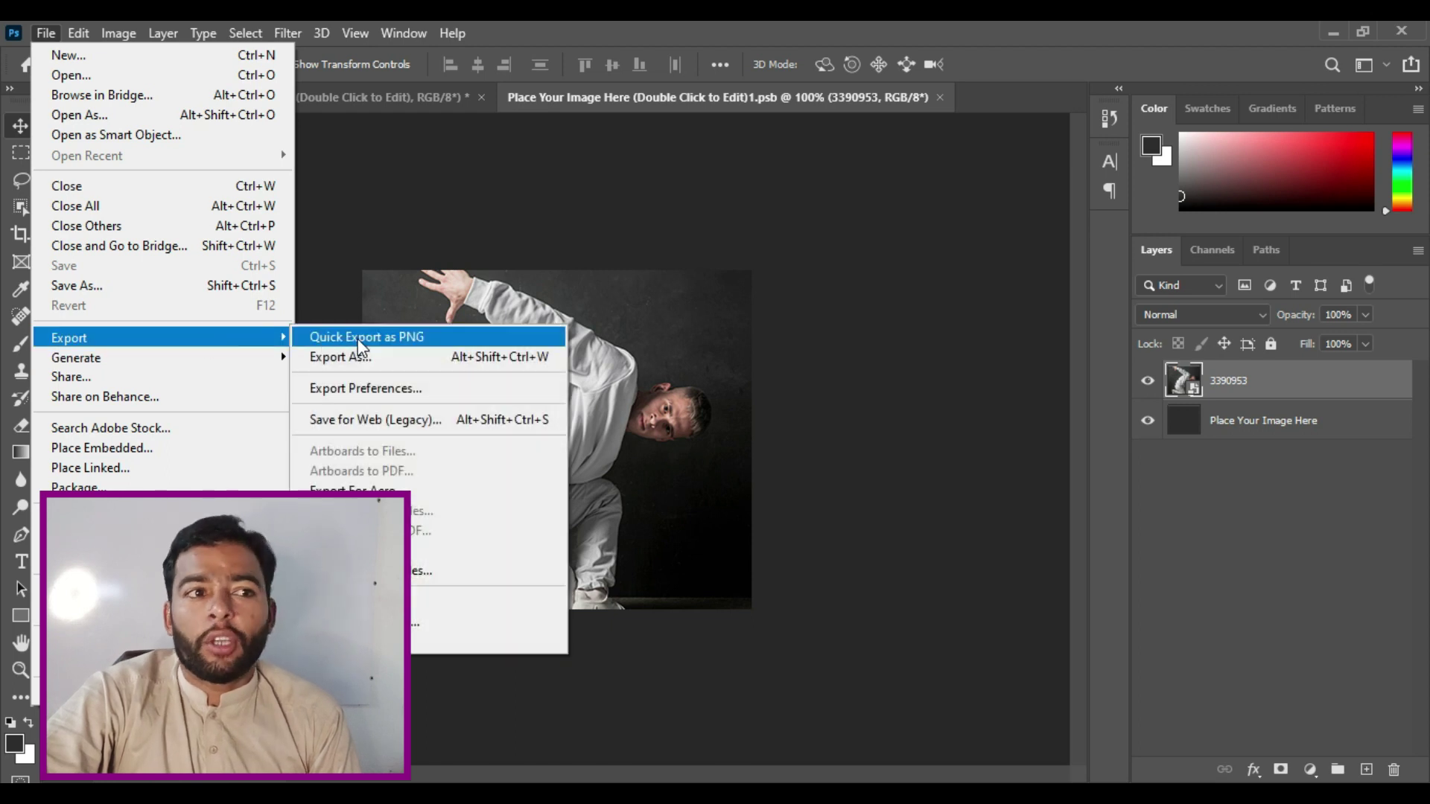
pyautogui.click(916, 492)
pyautogui.click(379, 104)
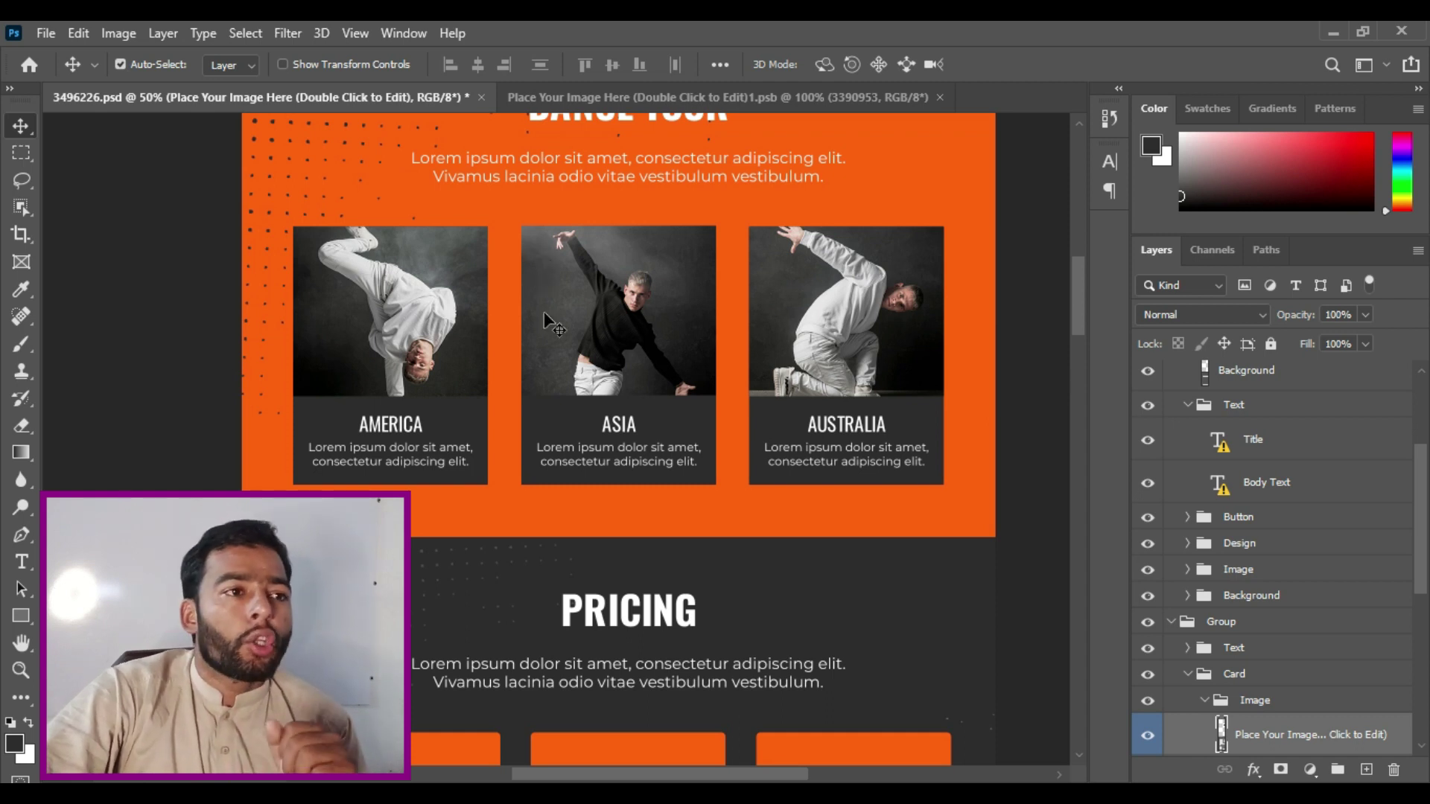
# Look over the Pricing section and select the award icon on the Professional card, then return to the page header
pyautogui.scroll(-4, 579, 376)
pyautogui.scroll(-5, 520, 365)
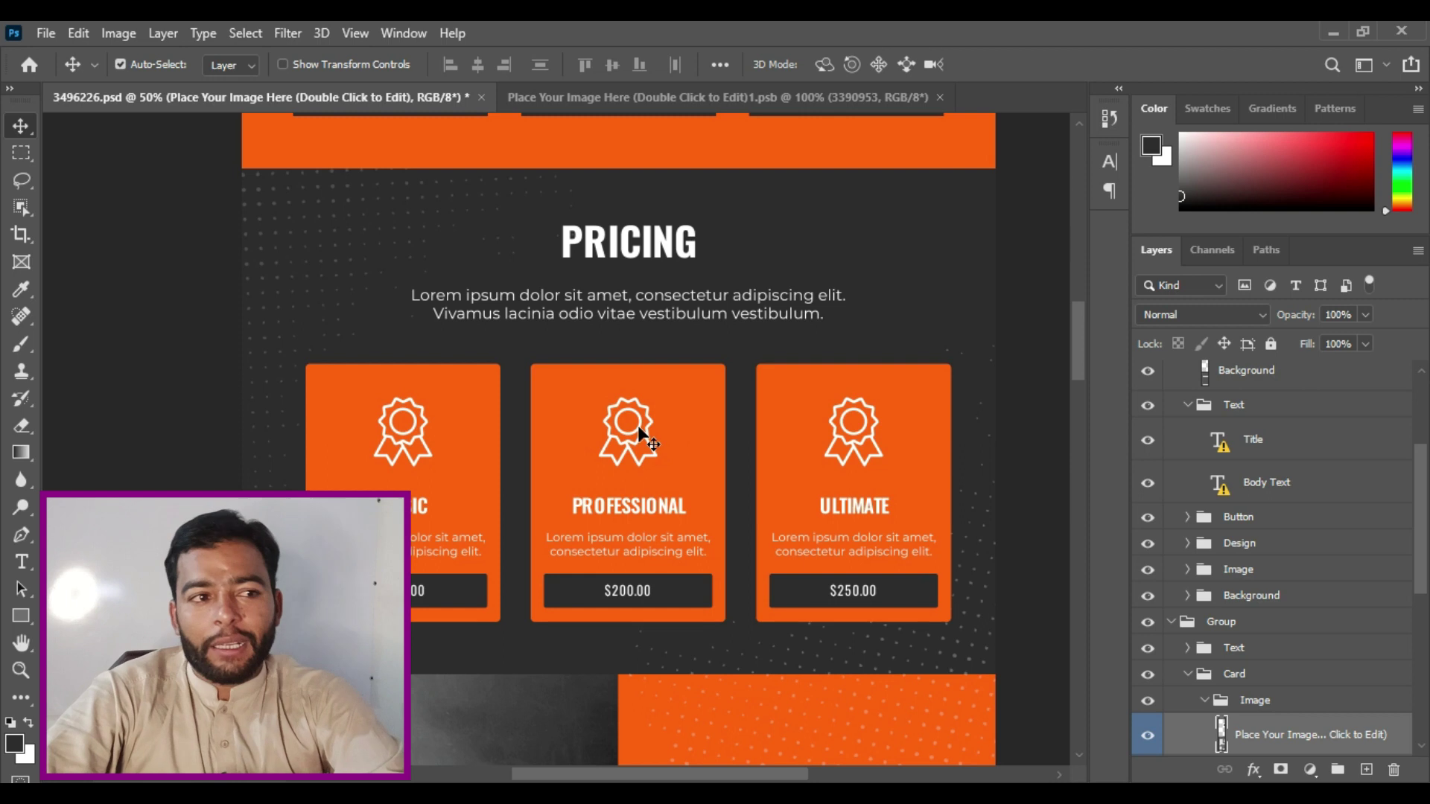
pyautogui.click(638, 429)
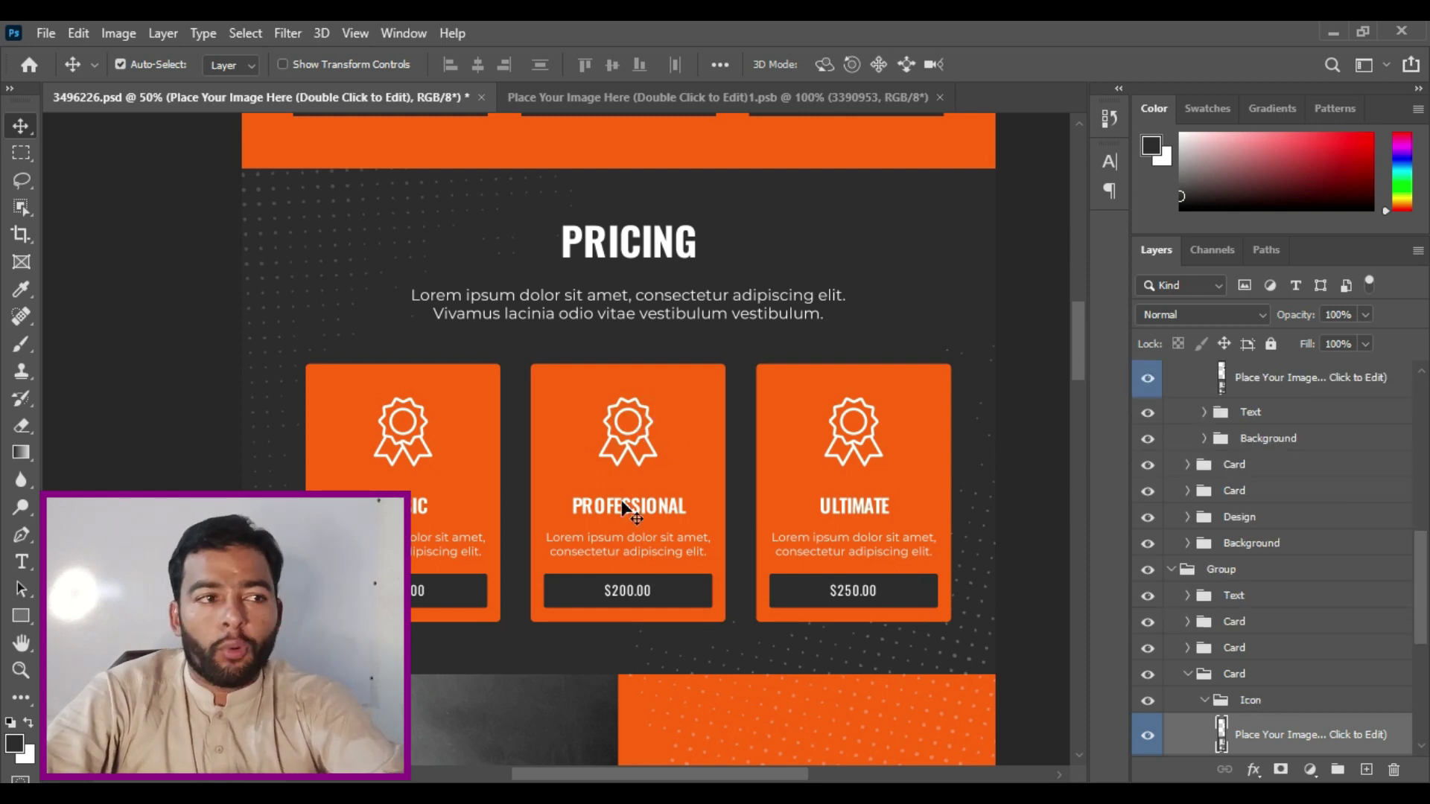
pyautogui.scroll(2, 1002, 498)
pyautogui.scroll(20, 1062, 320)
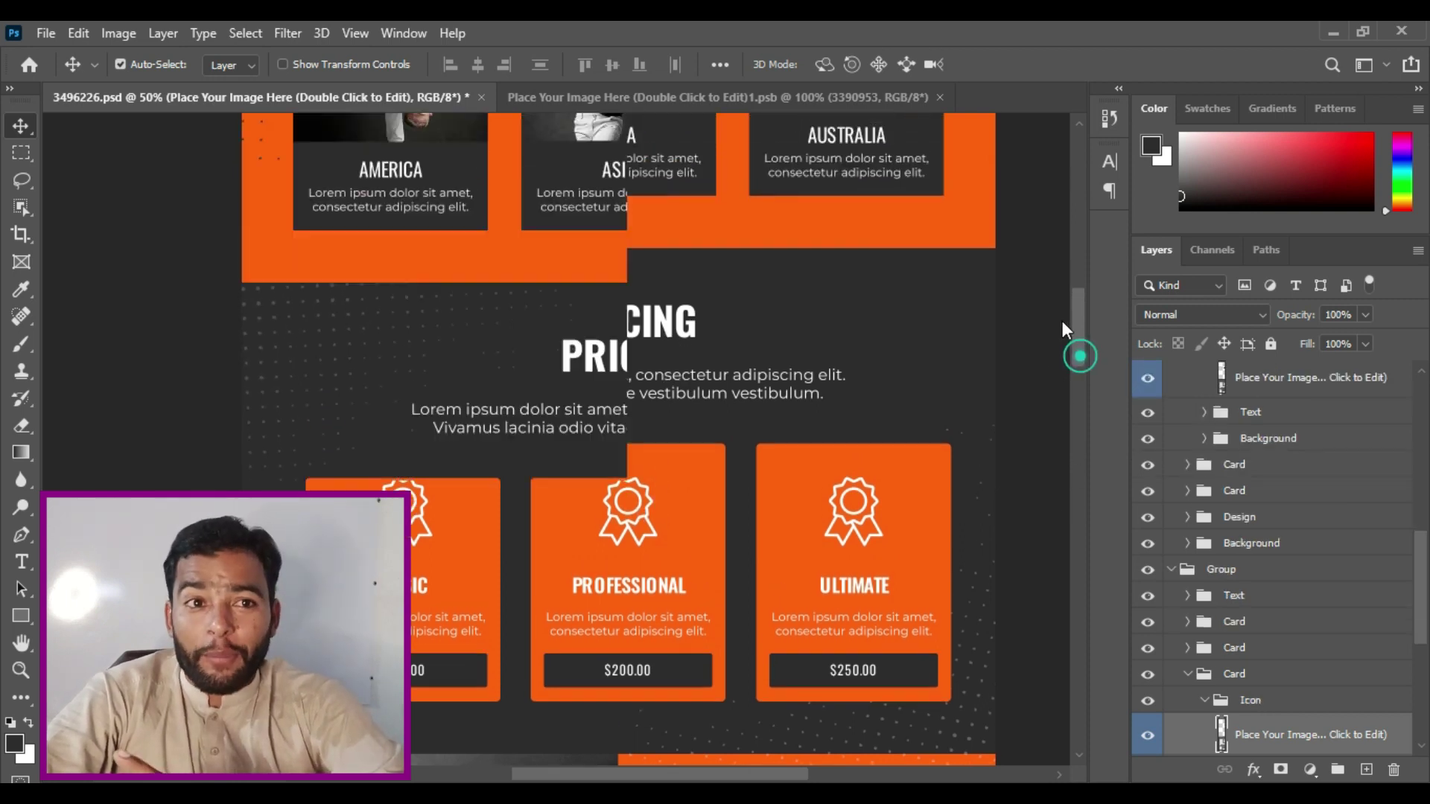
pyautogui.scroll(-5, 655, 457)
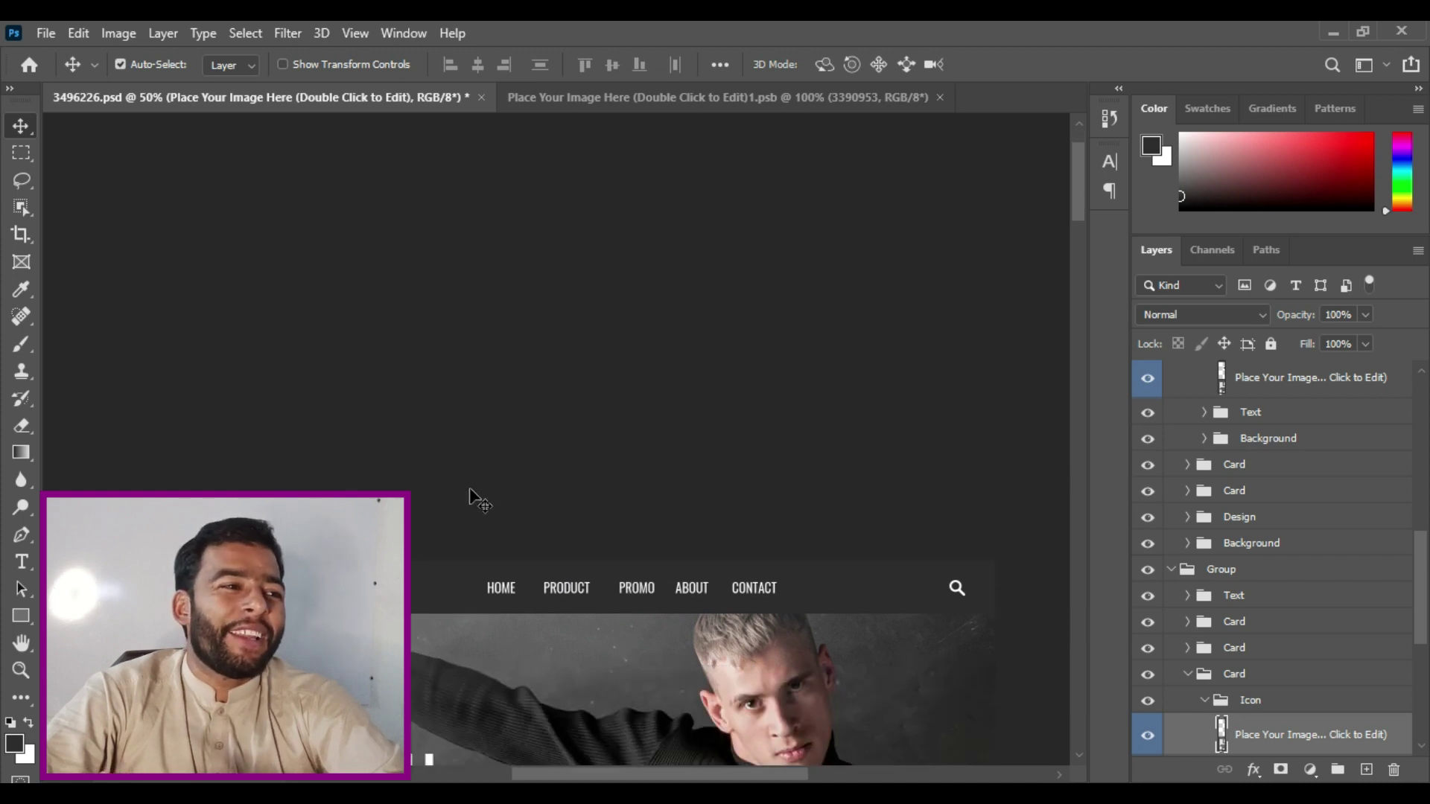
# Convert the header toolbar's Background layer to a smart object and open its contents
pyautogui.click(322, 485)
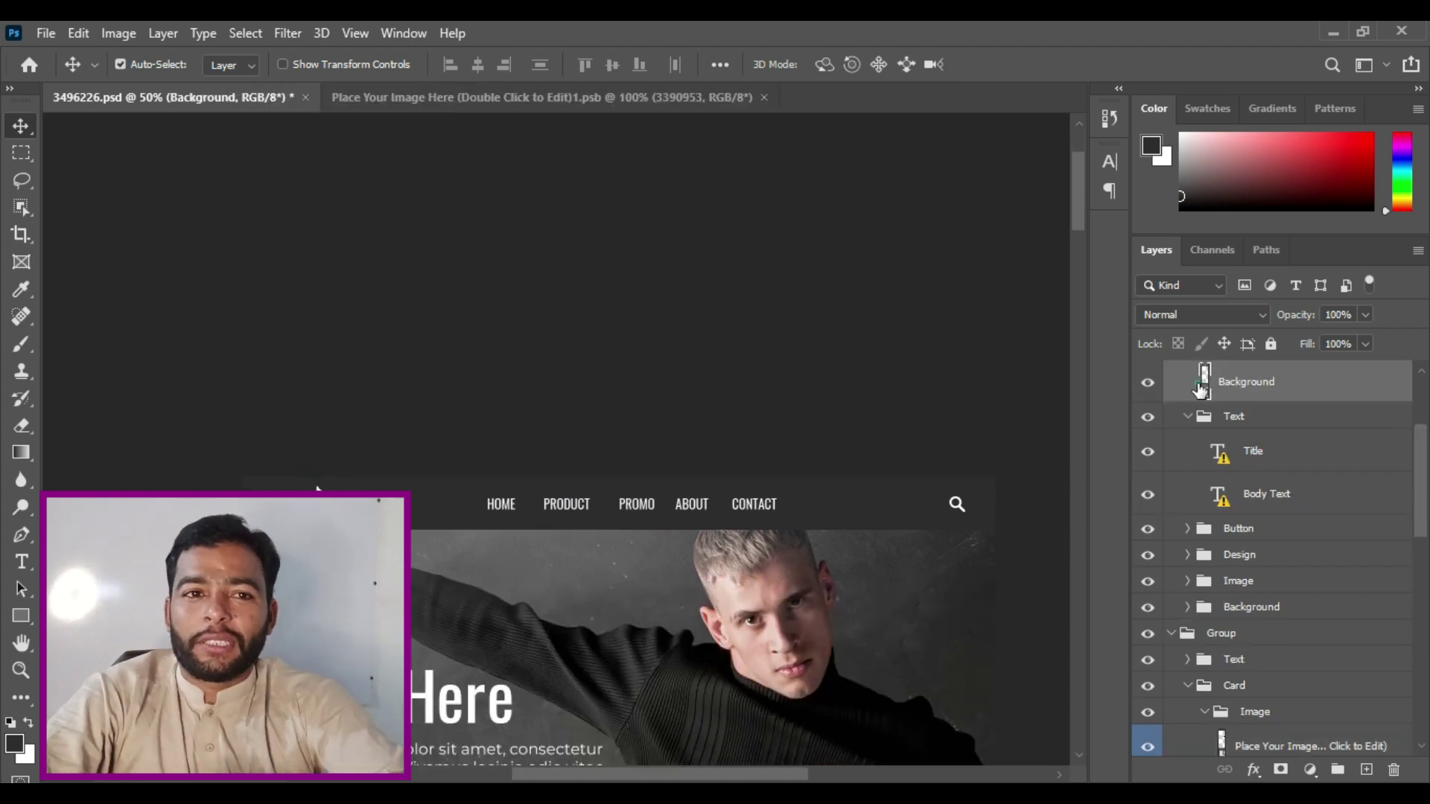
pyautogui.doubleClick(1206, 391)
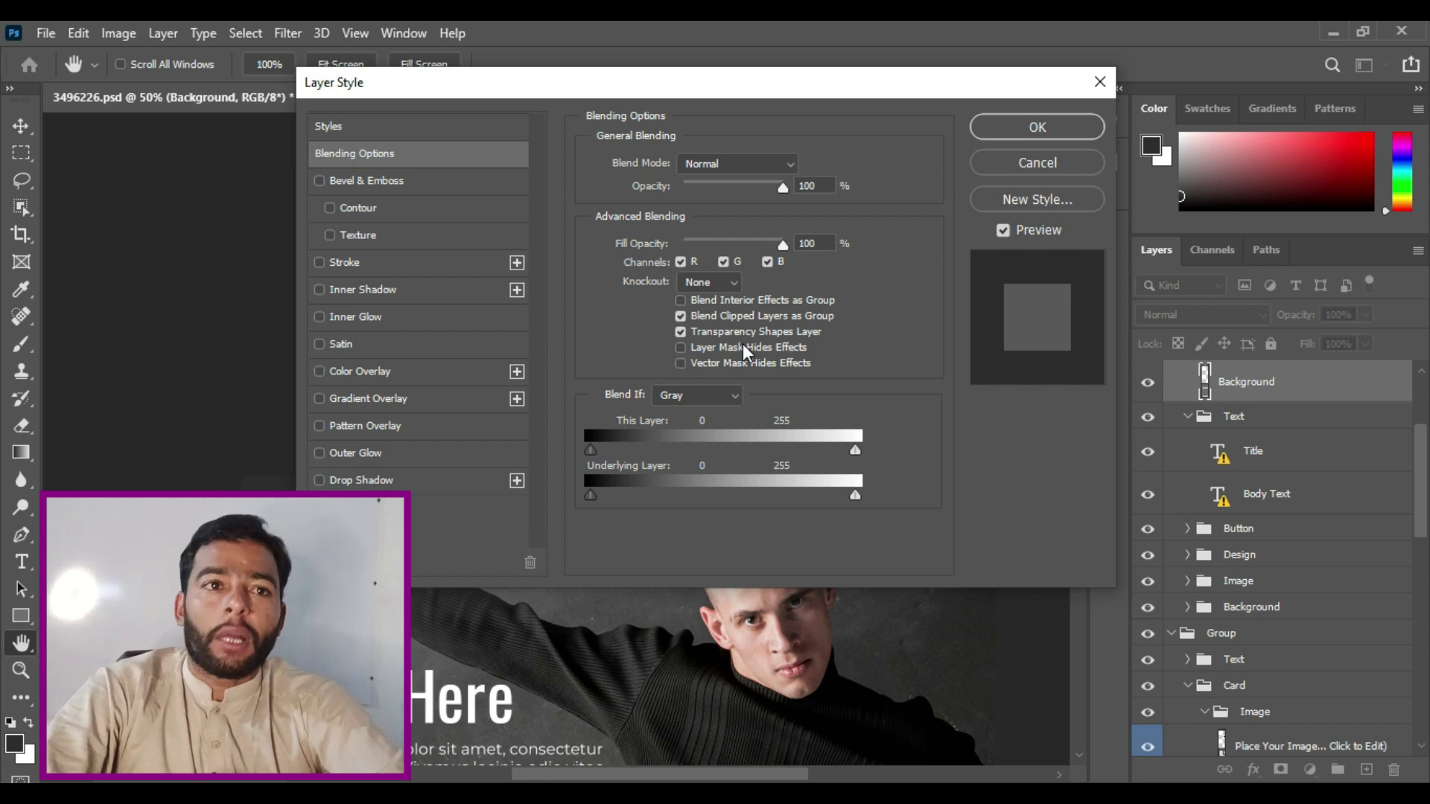
pyautogui.click(1101, 82)
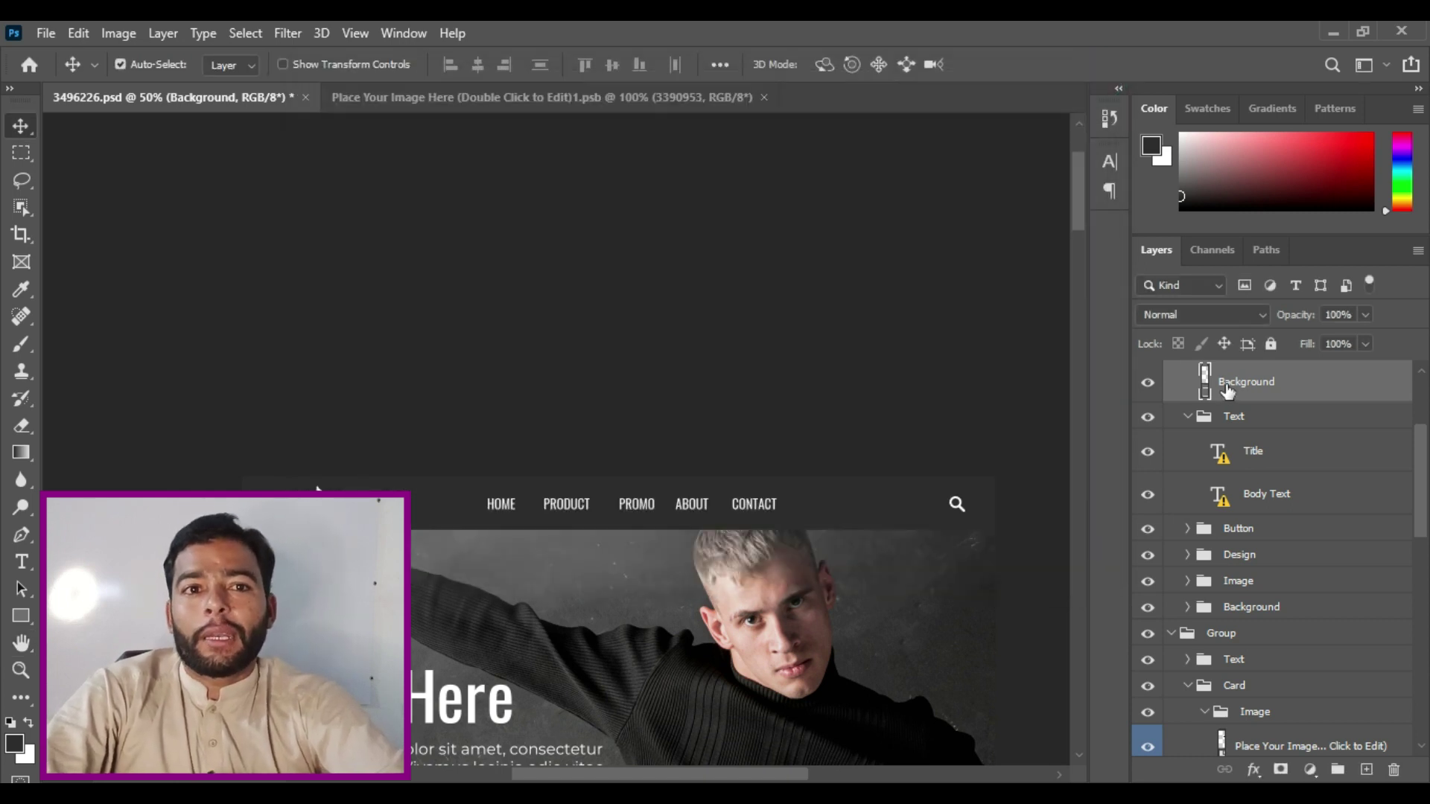
pyautogui.rightClick(1225, 389)
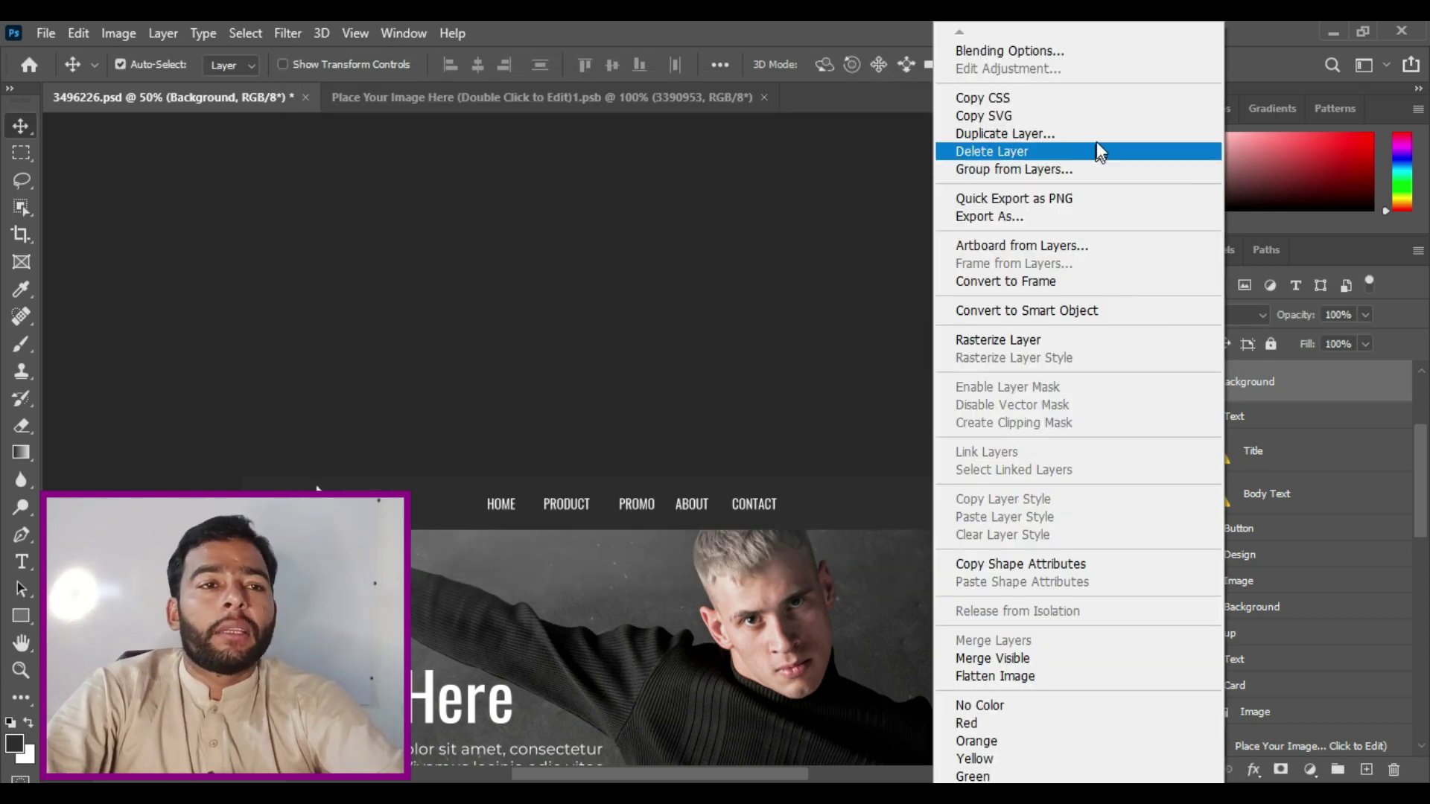
pyautogui.click(1081, 314)
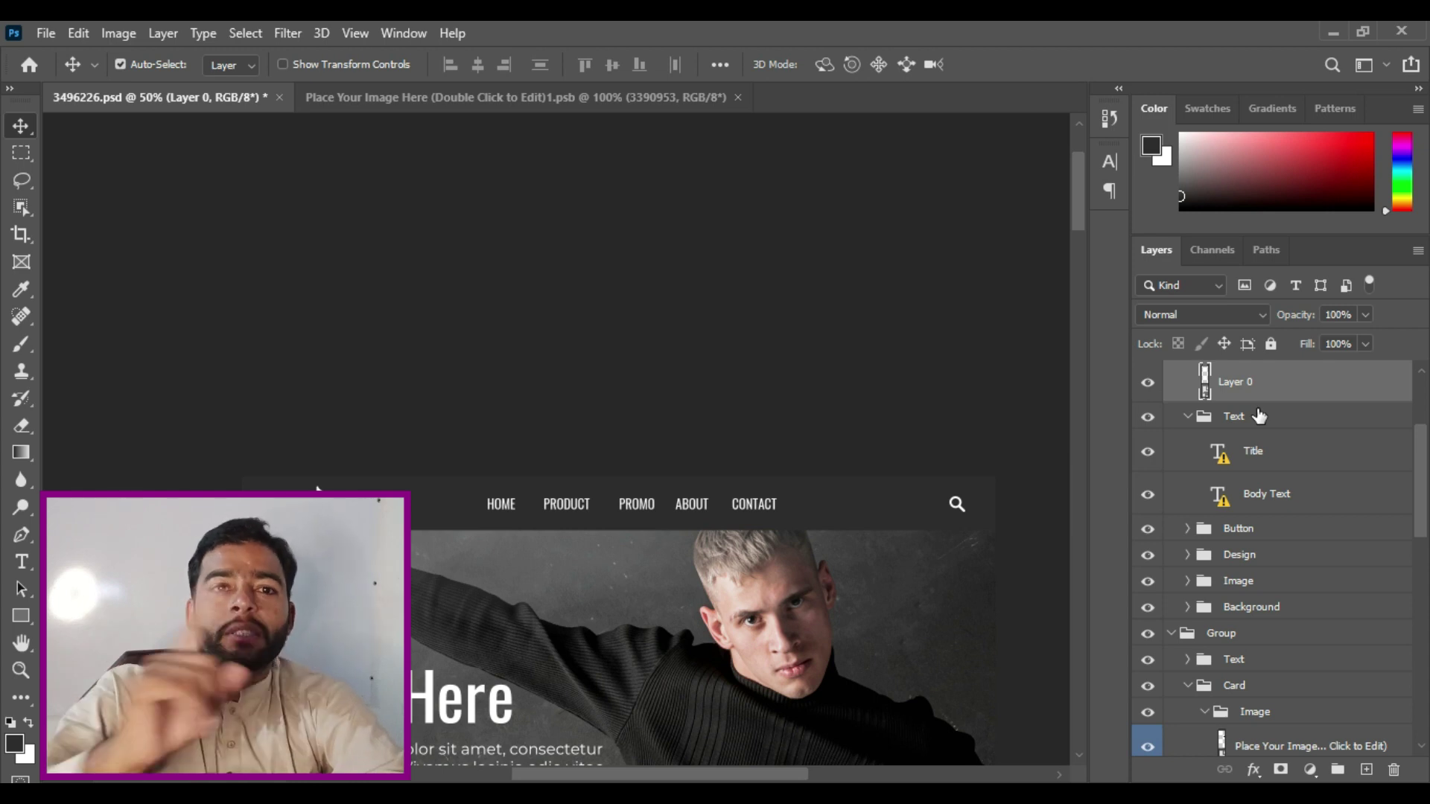
pyautogui.doubleClick(1205, 384)
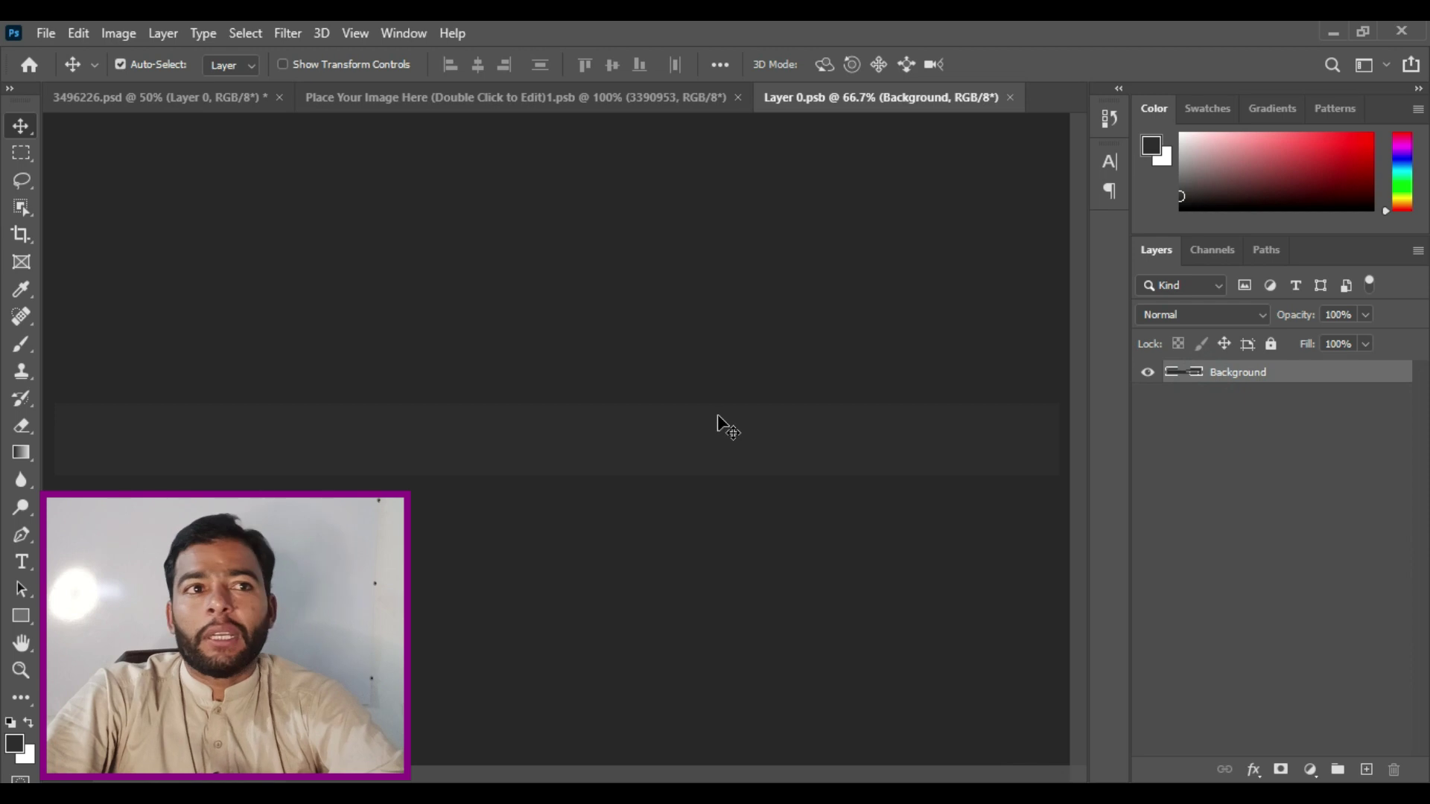
# Return to the 3496226.psd design and toggle the visibility of Layer 0 to identify it in the header
pyautogui.click(411, 99)
pyautogui.click(159, 100)
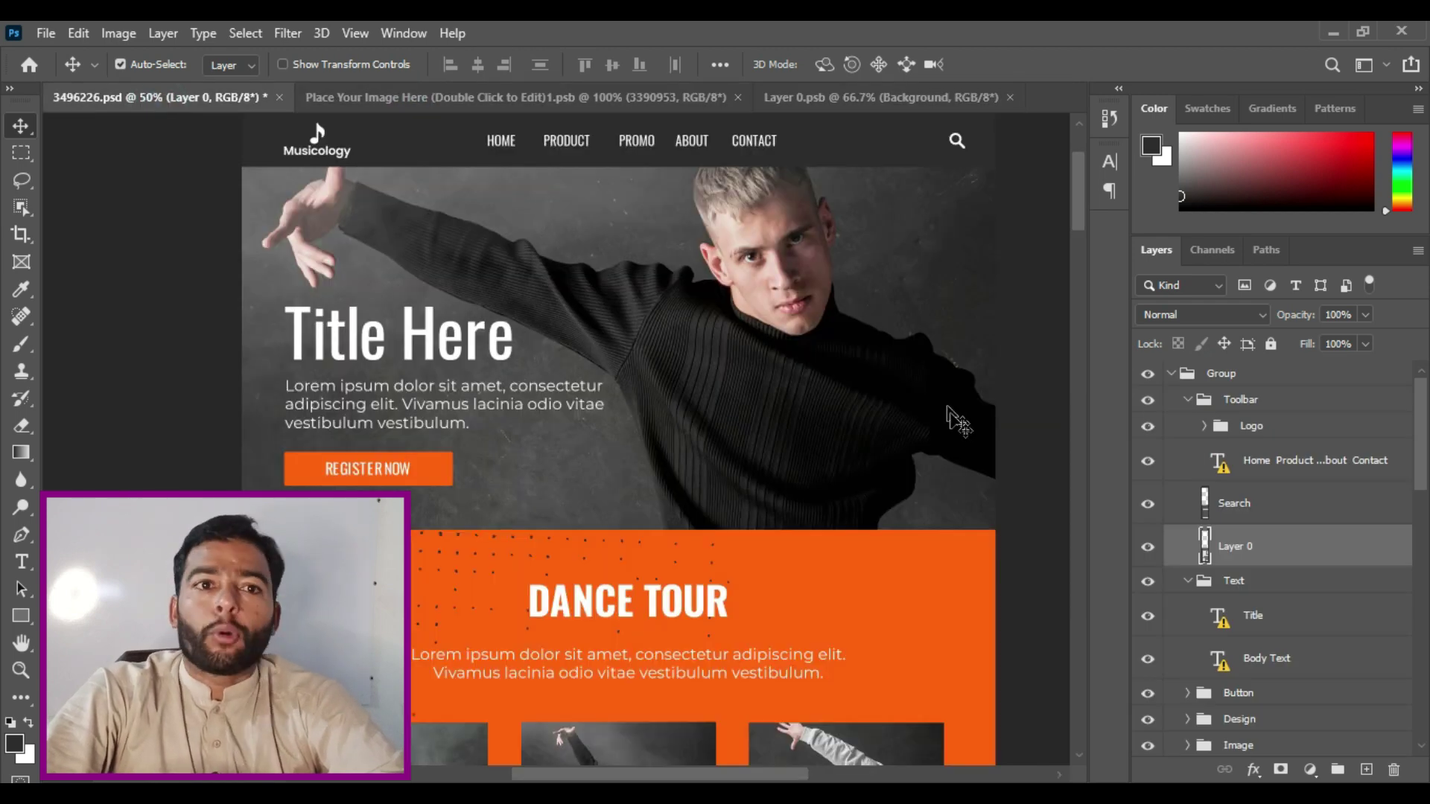
pyautogui.scroll(1, 447, 261)
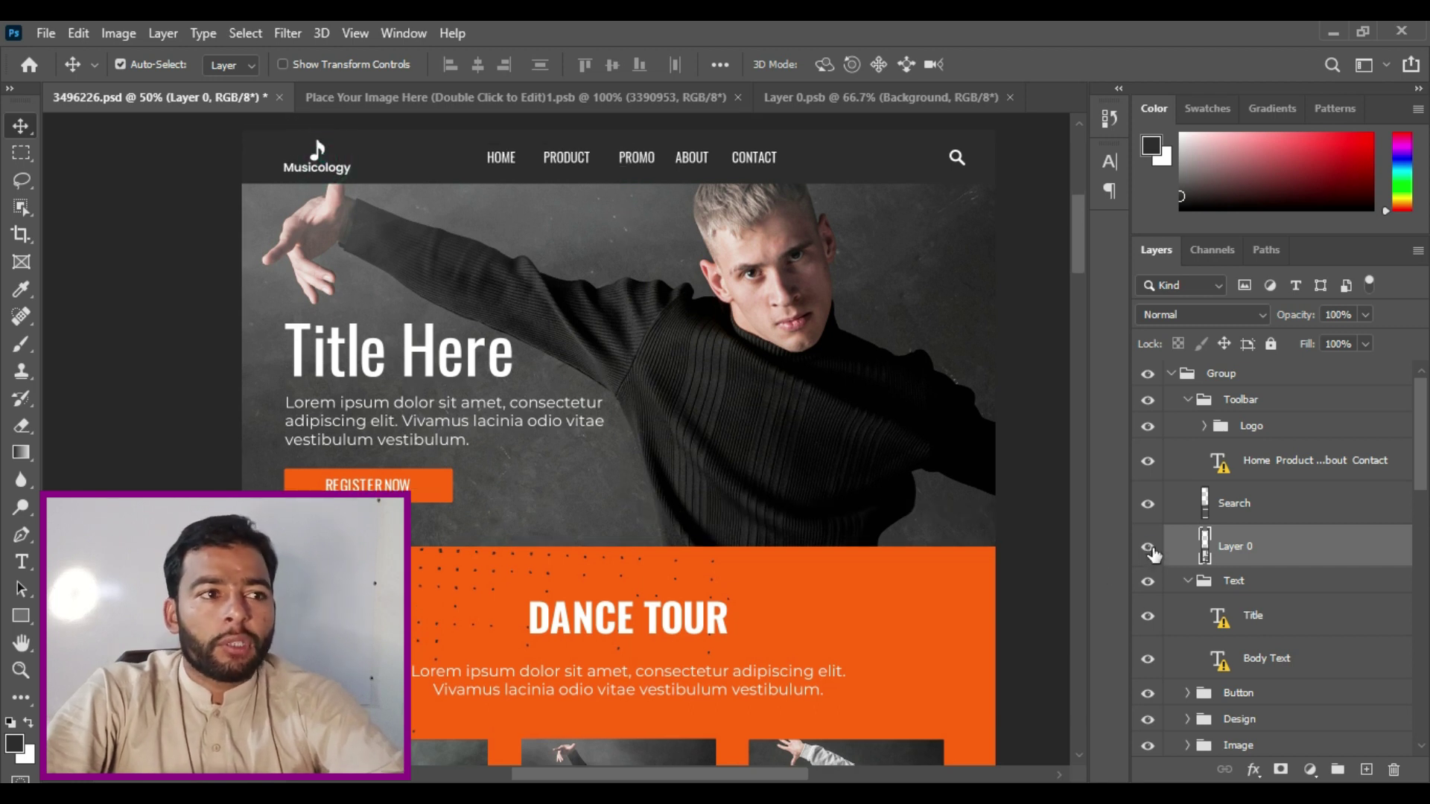
pyautogui.click(1147, 549)
pyautogui.click(1148, 548)
# Select the Musicology logo in the header with the Move tool and toggle its layer's visibility to identify it
pyautogui.click(24, 149)
pyautogui.click(24, 136)
pyautogui.click(326, 173)
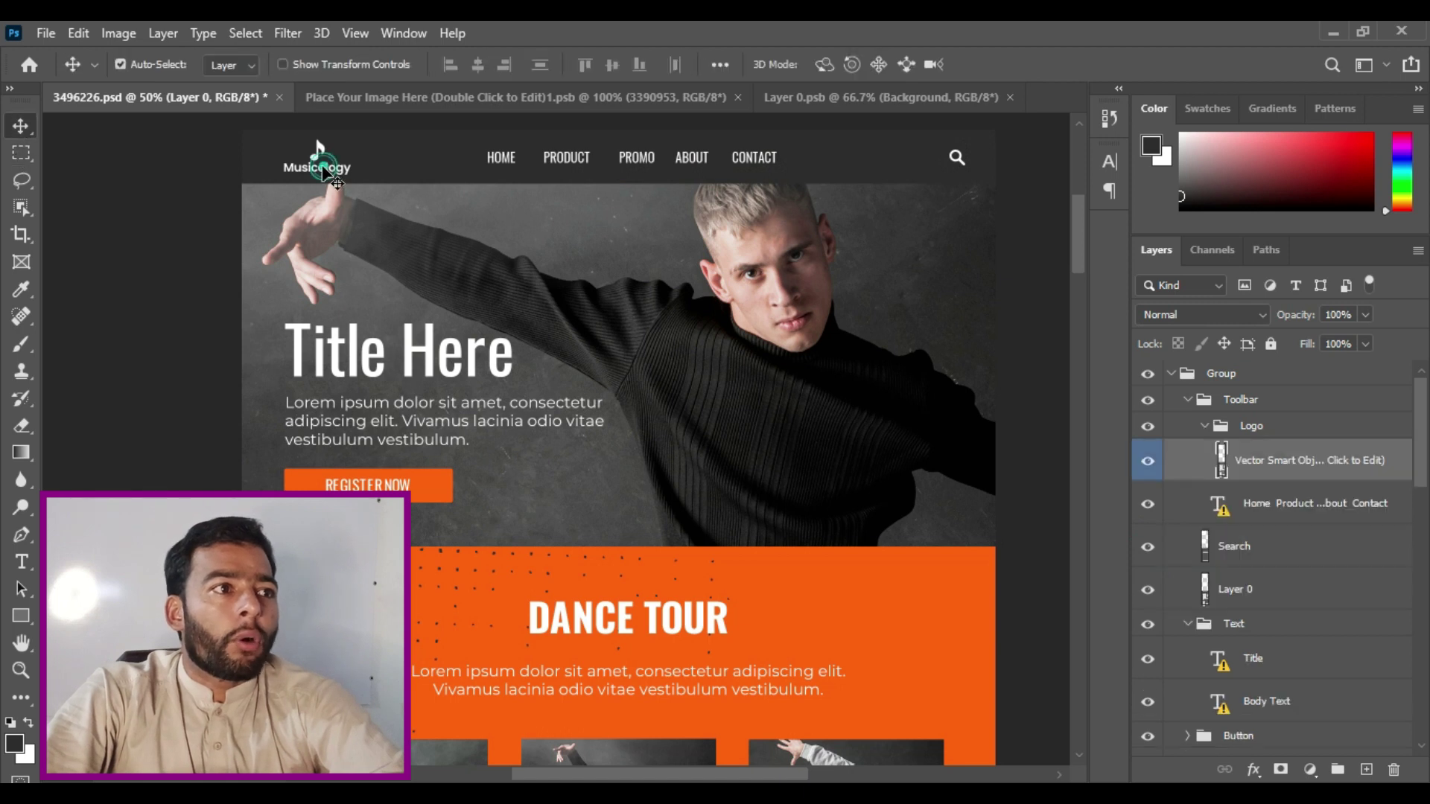
pyautogui.click(1147, 463)
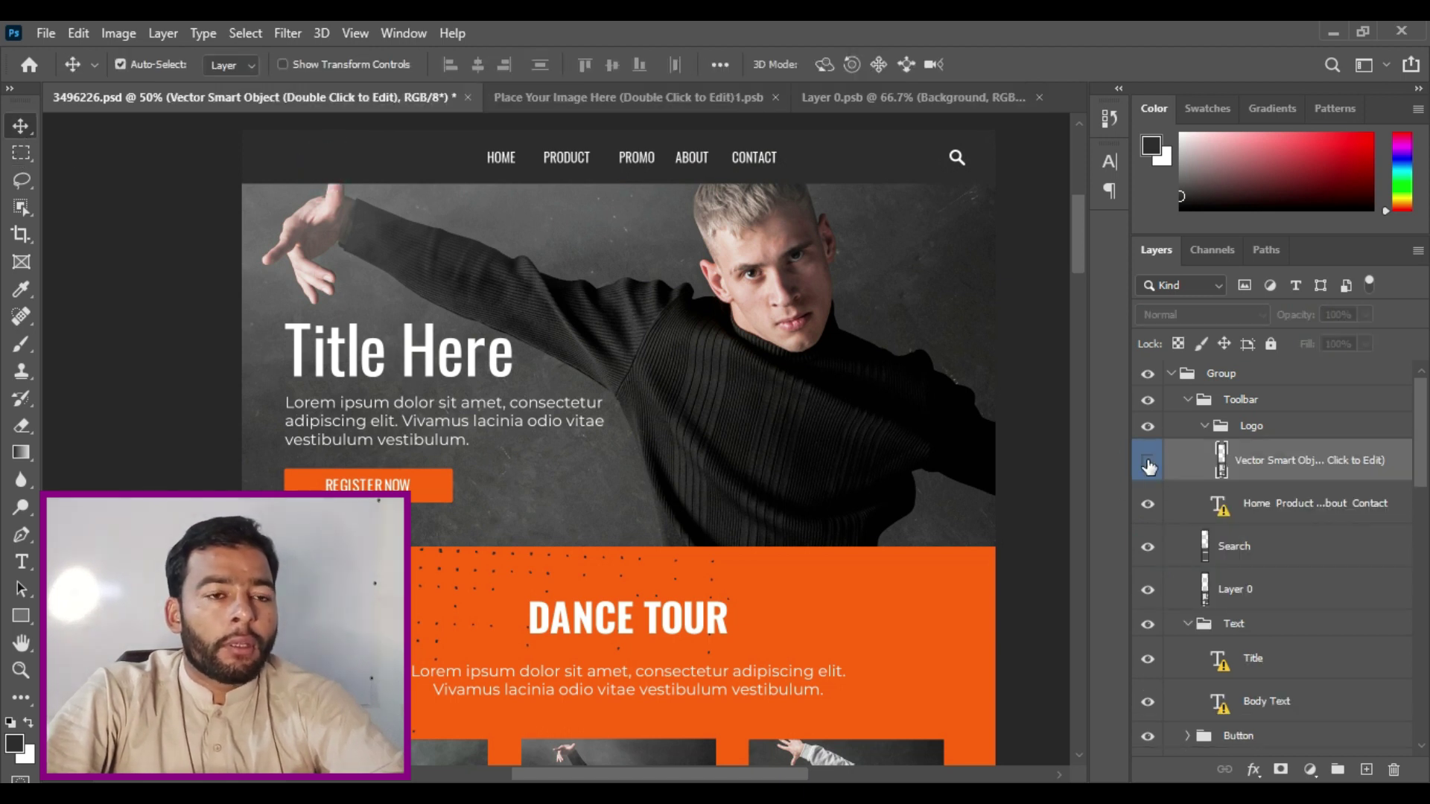
pyautogui.click(1148, 463)
pyautogui.click(1148, 464)
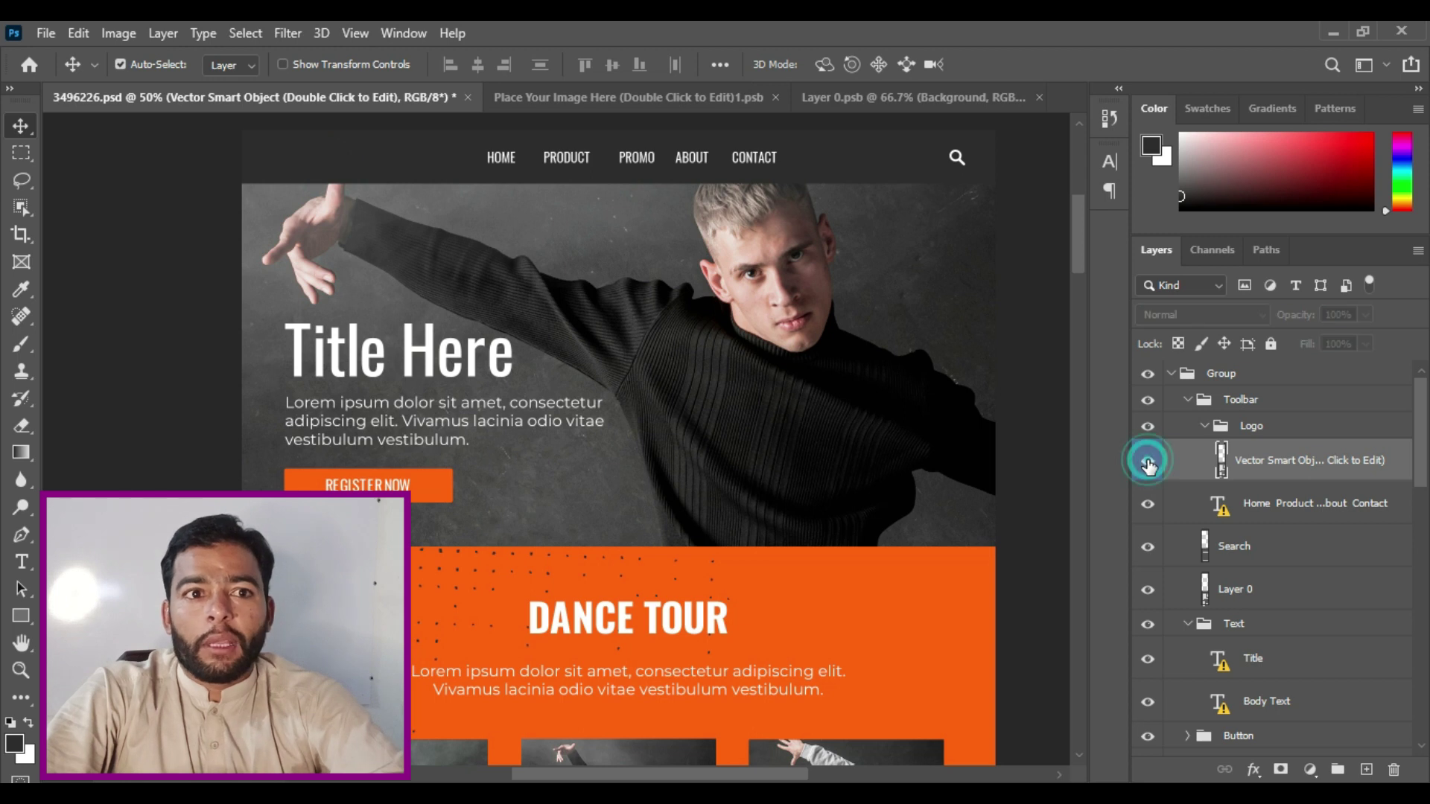
pyautogui.click(1148, 463)
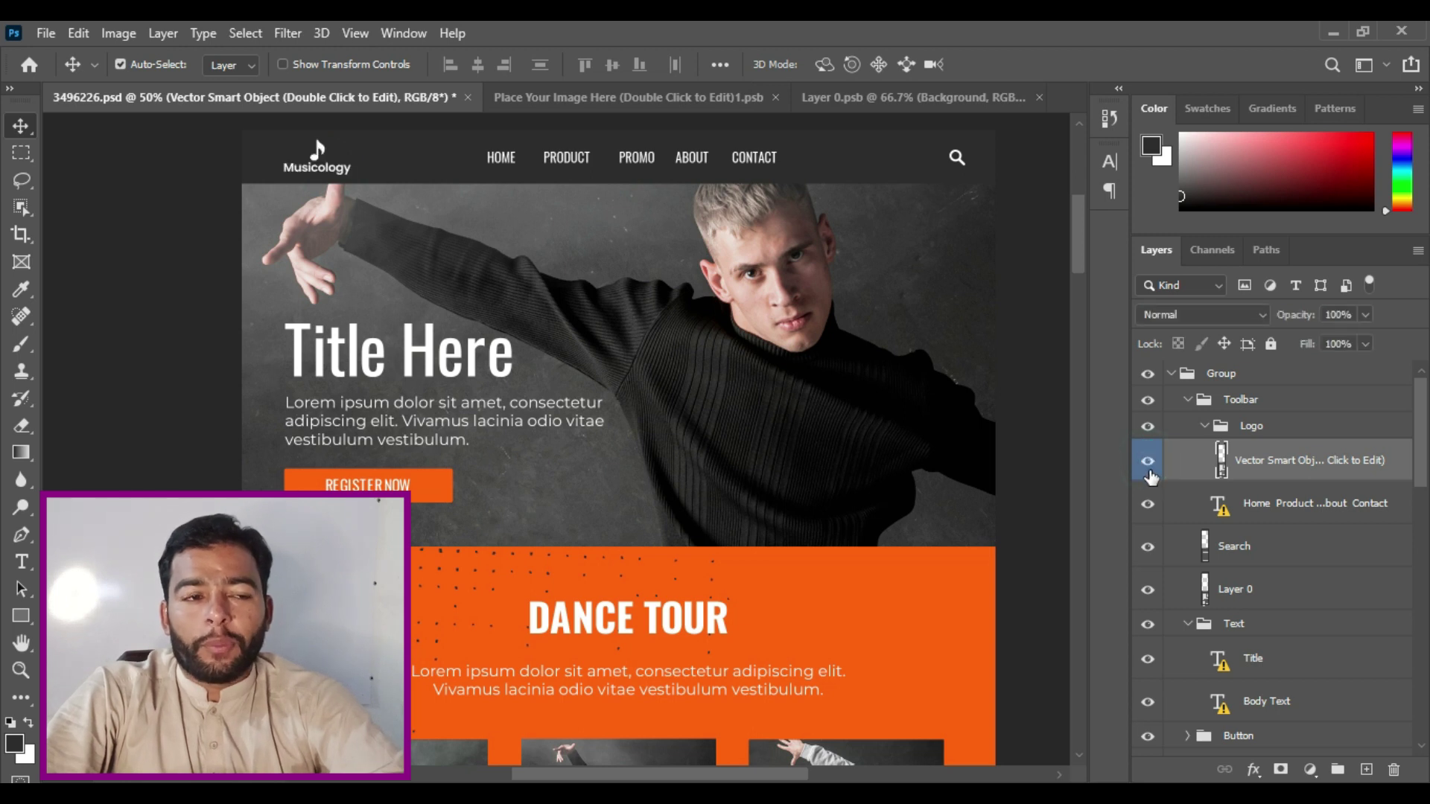
# Convert the Musicology logo layer to a smart object and open its contents
pyautogui.doubleClick(1225, 470)
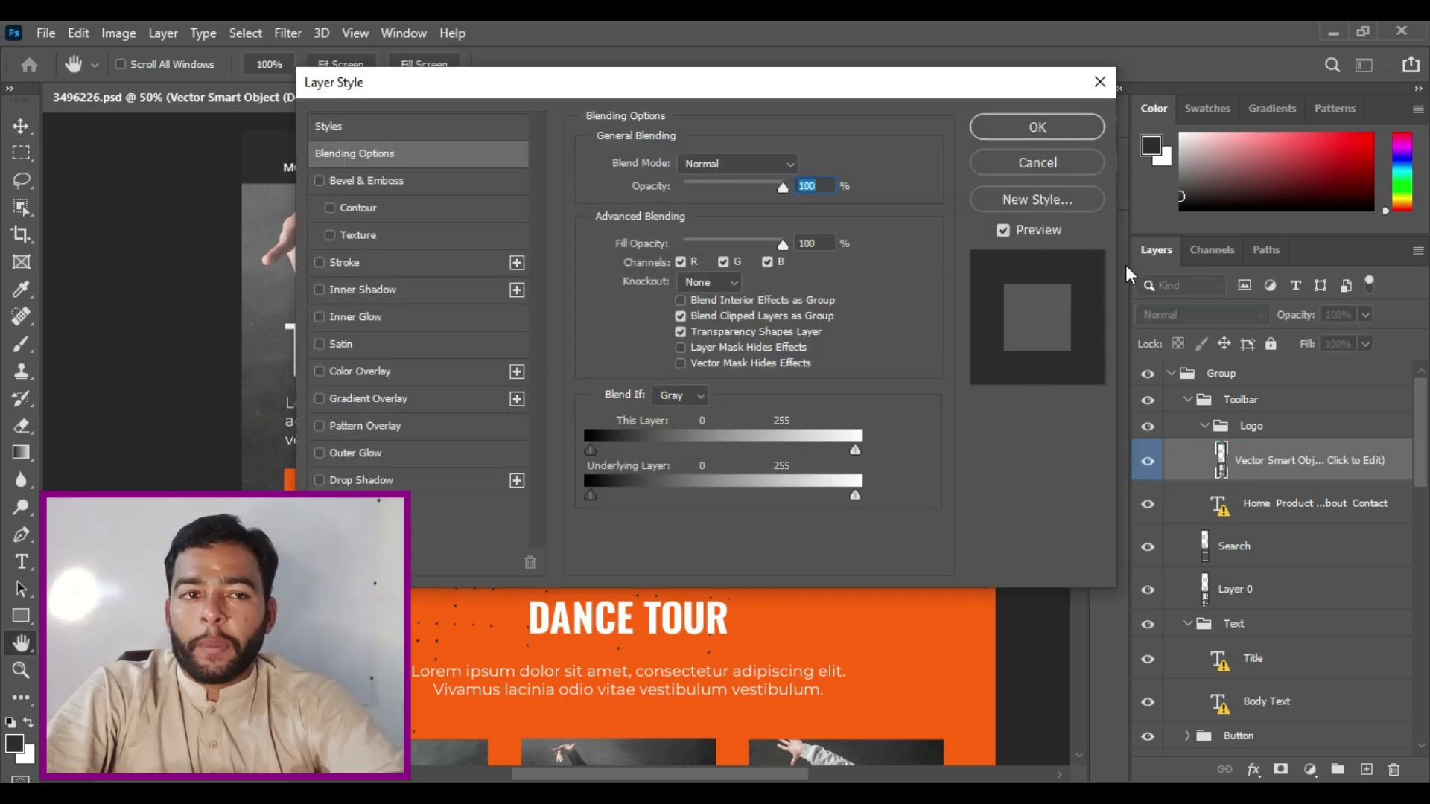
pyautogui.click(1100, 82)
pyautogui.rightClick(1230, 459)
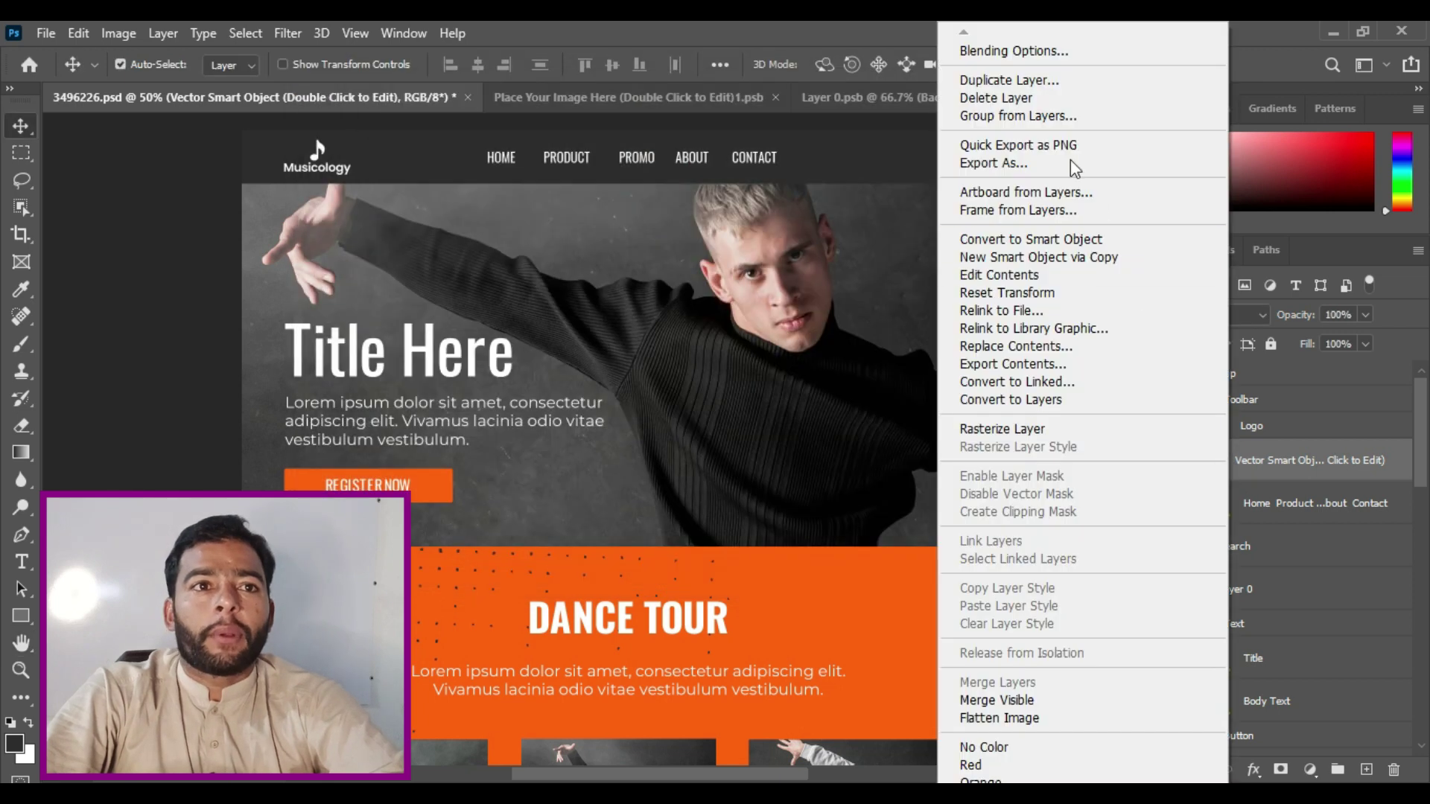
pyautogui.click(1102, 239)
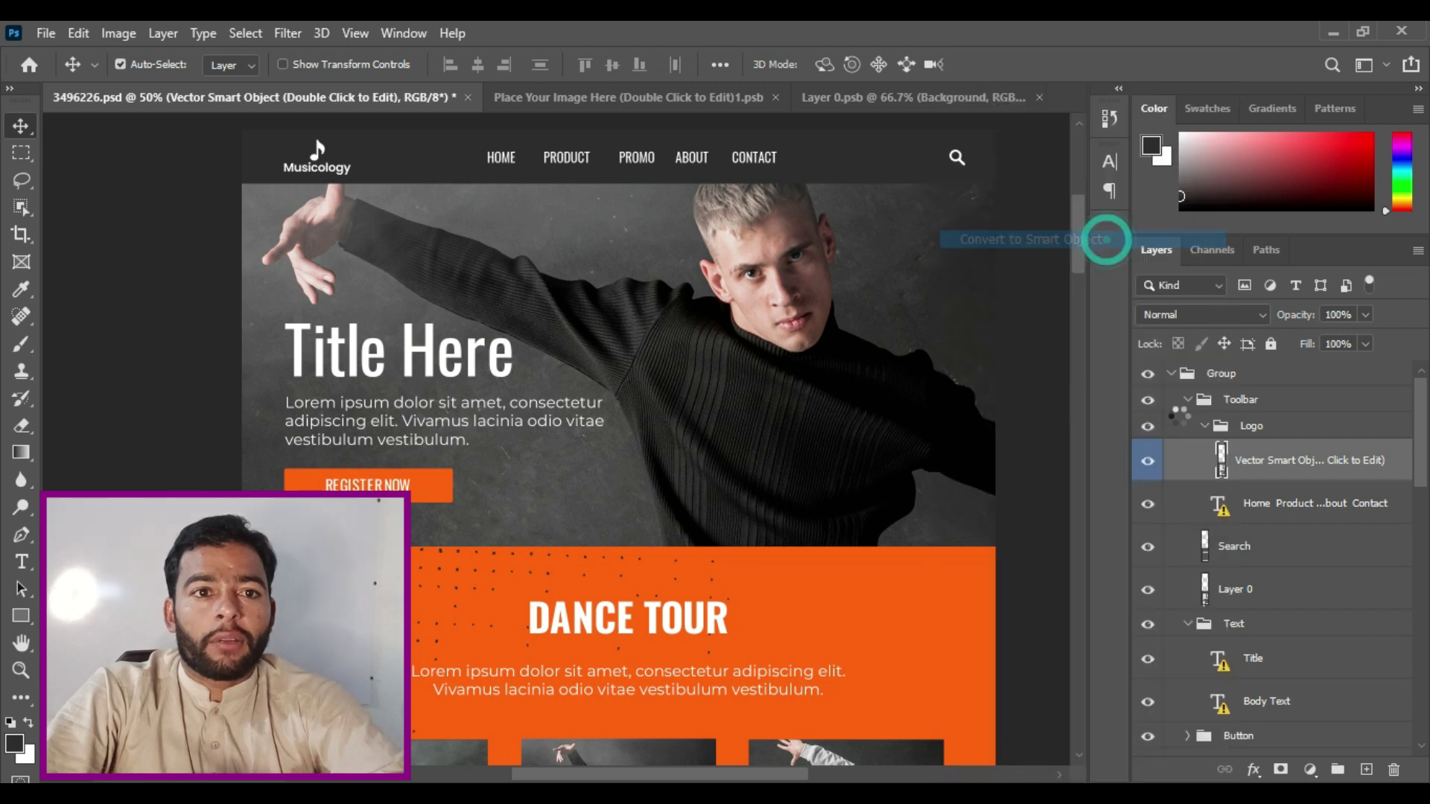
pyautogui.doubleClick(1221, 463)
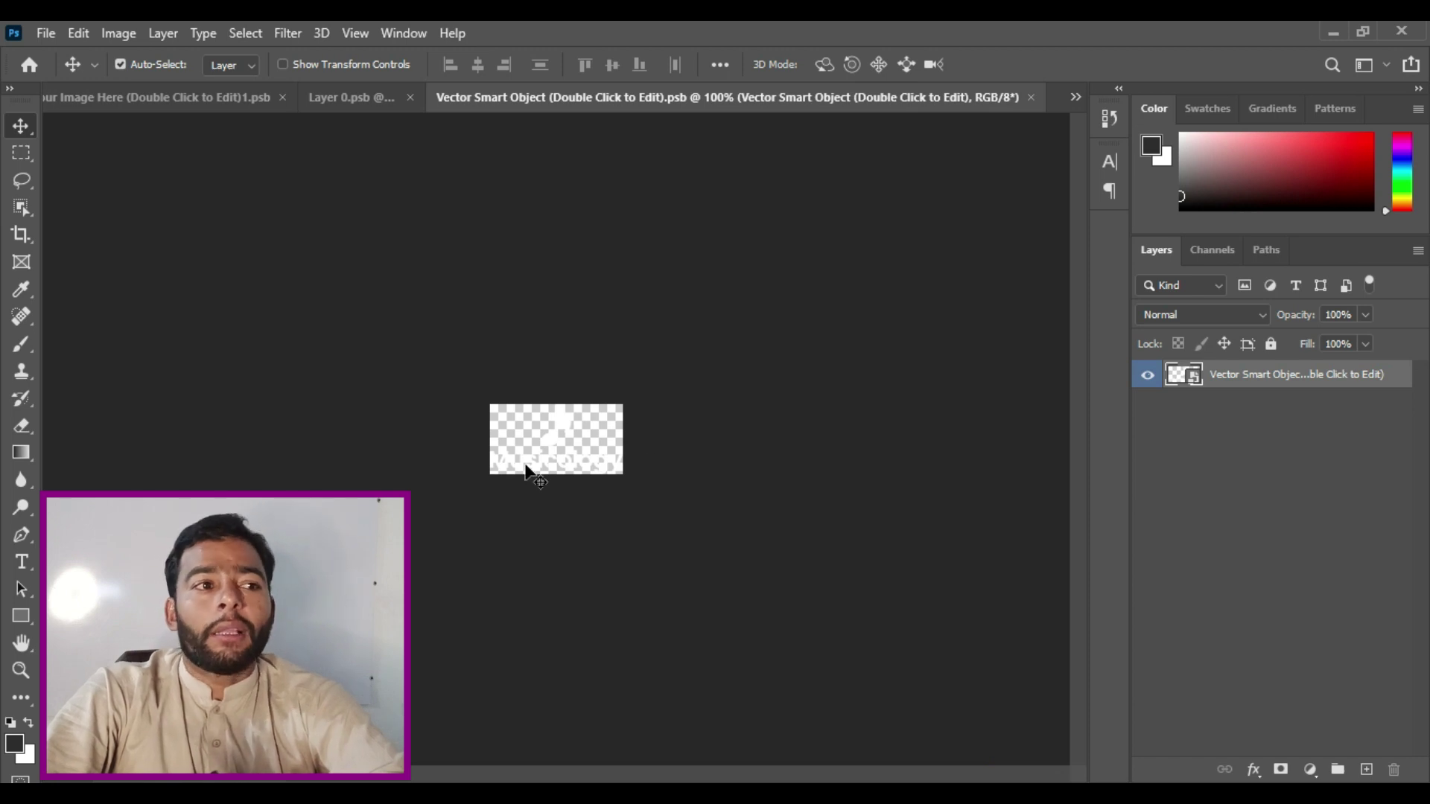
# Examine the Musicology logo up close in its smart object document, then close that document
pyautogui.moveTo(446, 423); pyautogui.dragTo(624, 440)
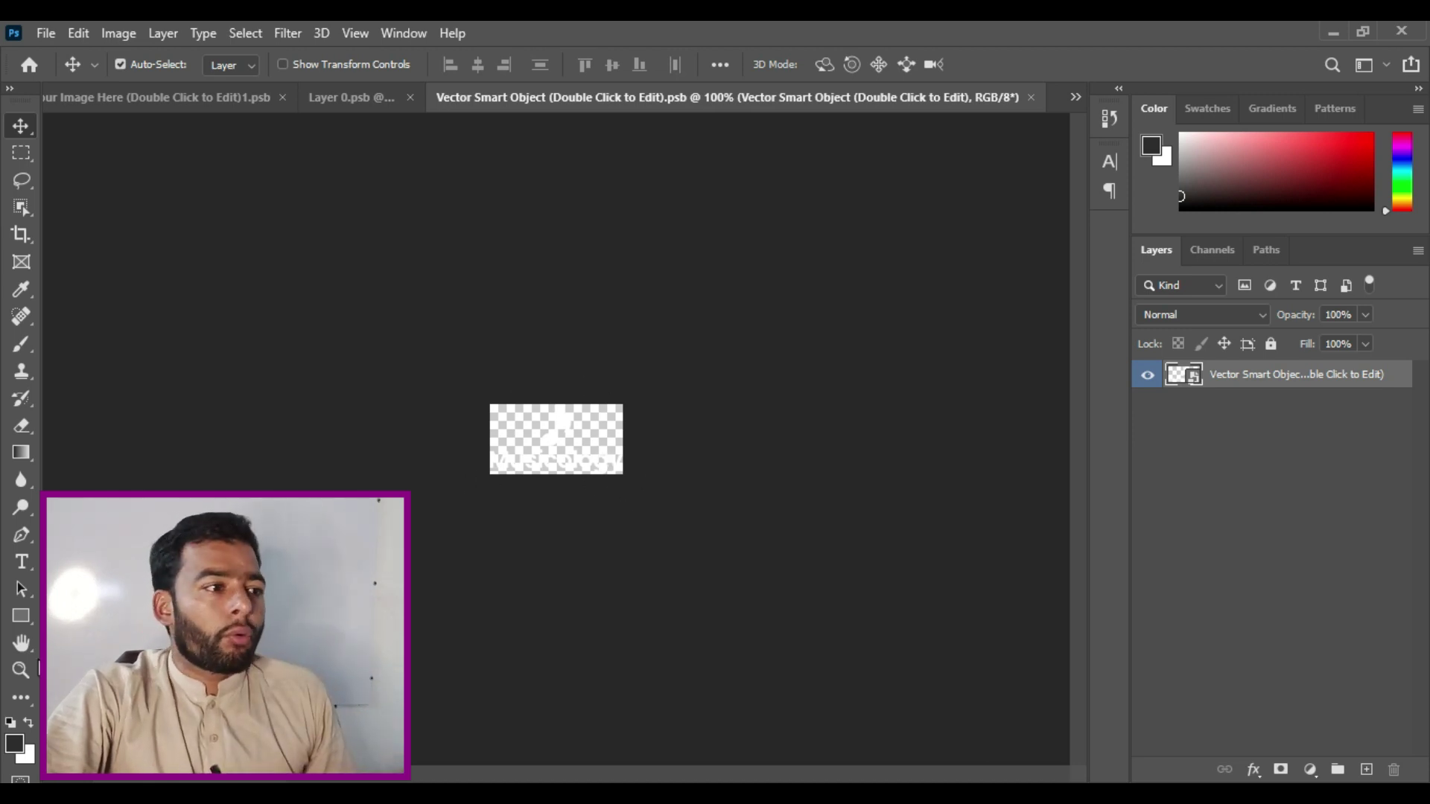
pyautogui.click(30, 661)
pyautogui.click(489, 457)
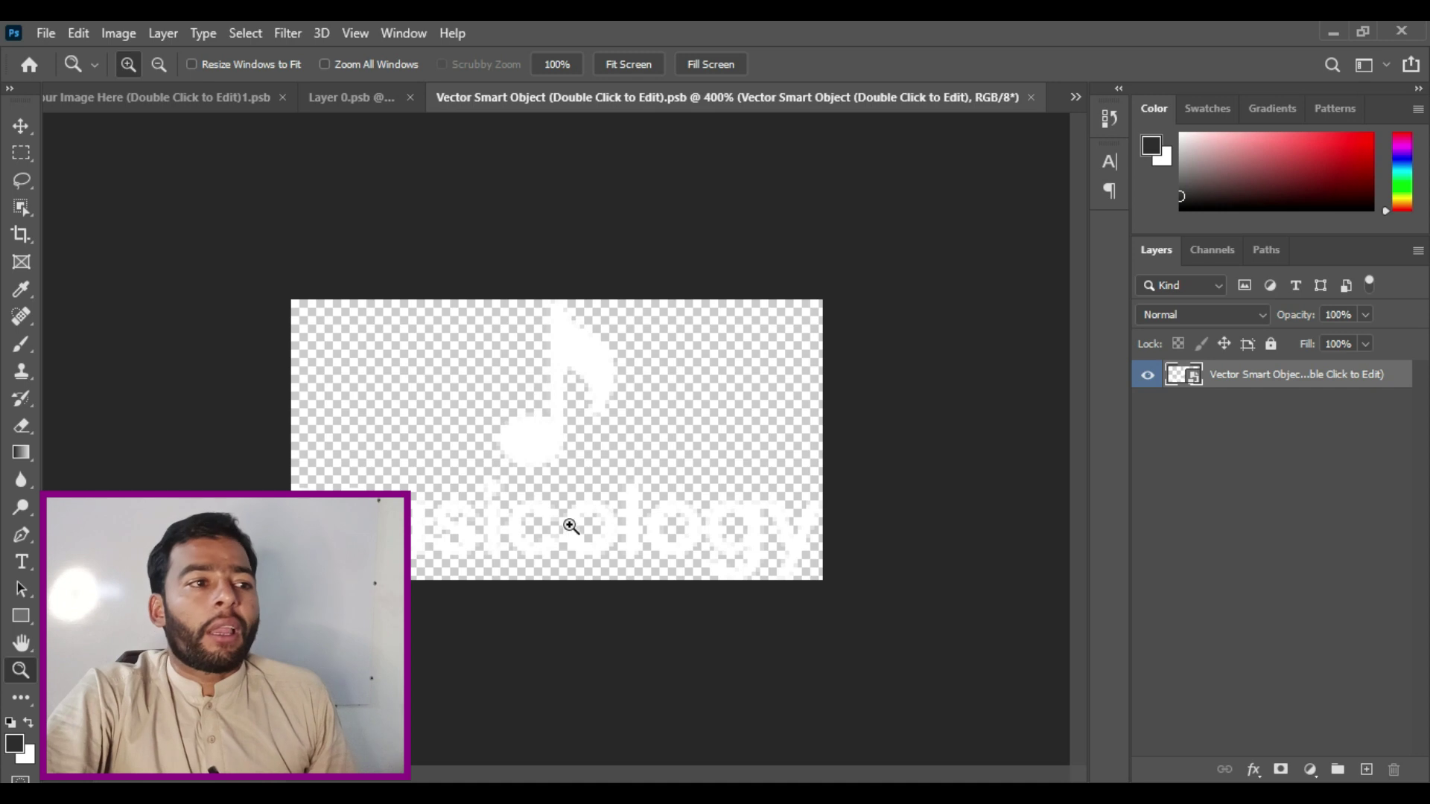
pyautogui.click(28, 128)
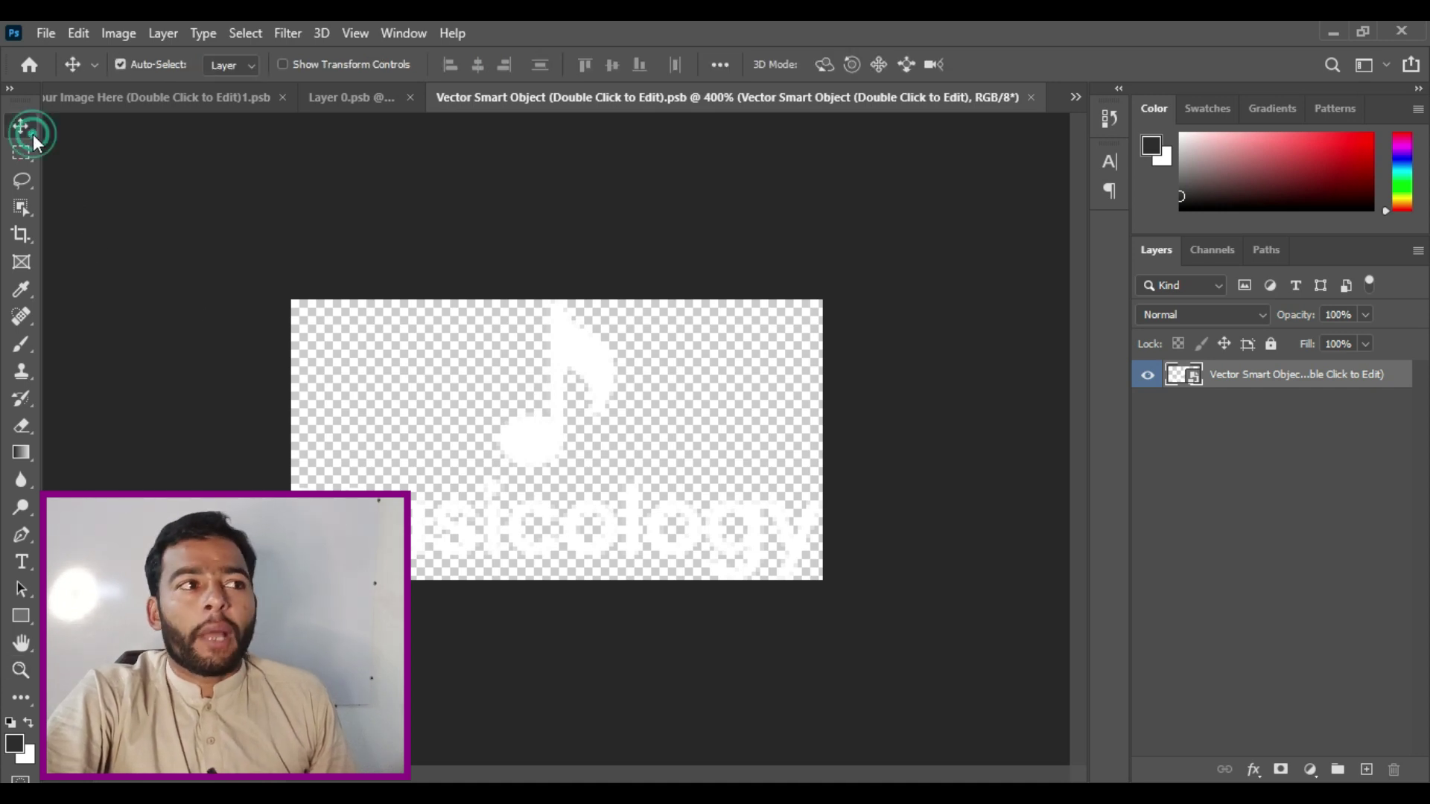
pyautogui.click(1031, 98)
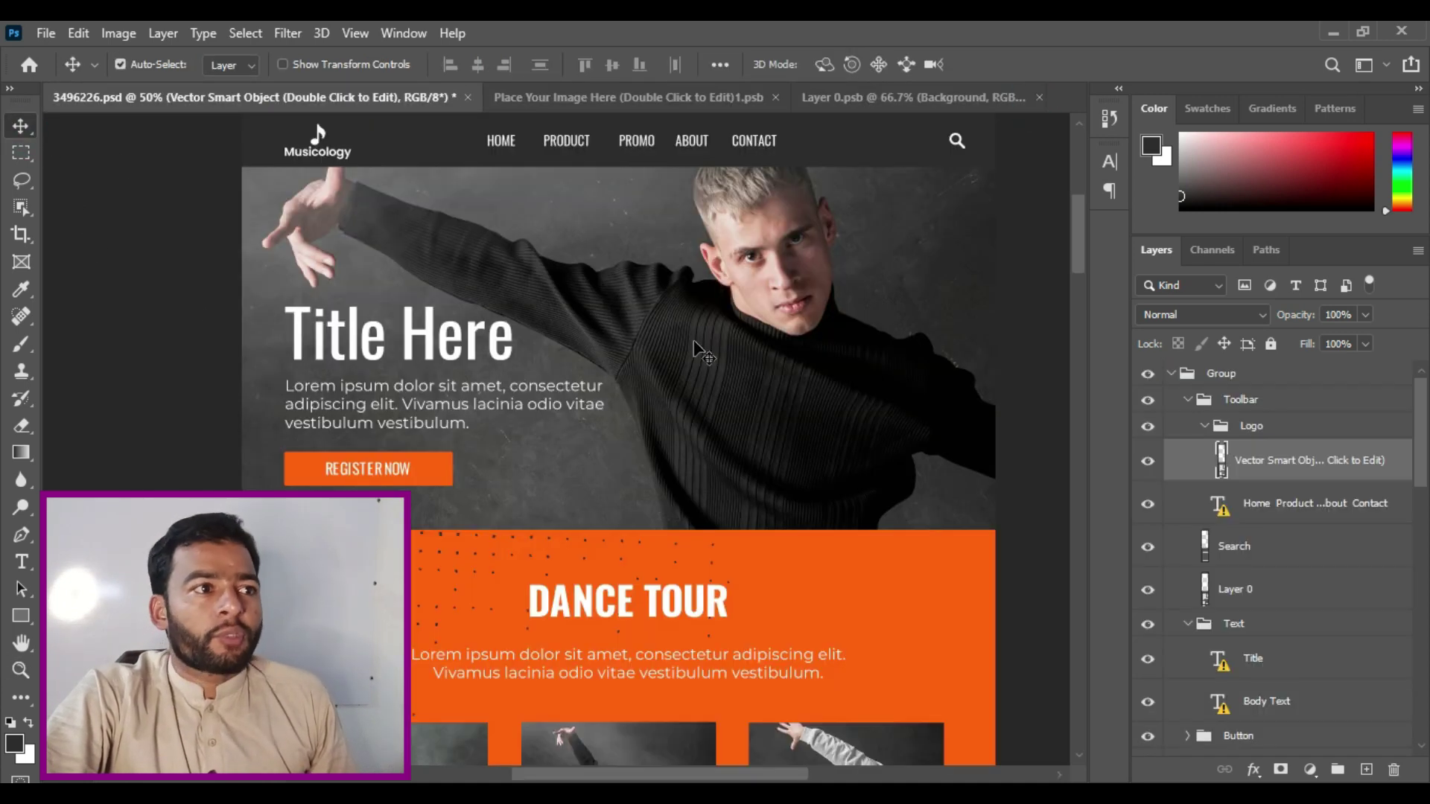
pyautogui.scroll(-2, 596, 406)
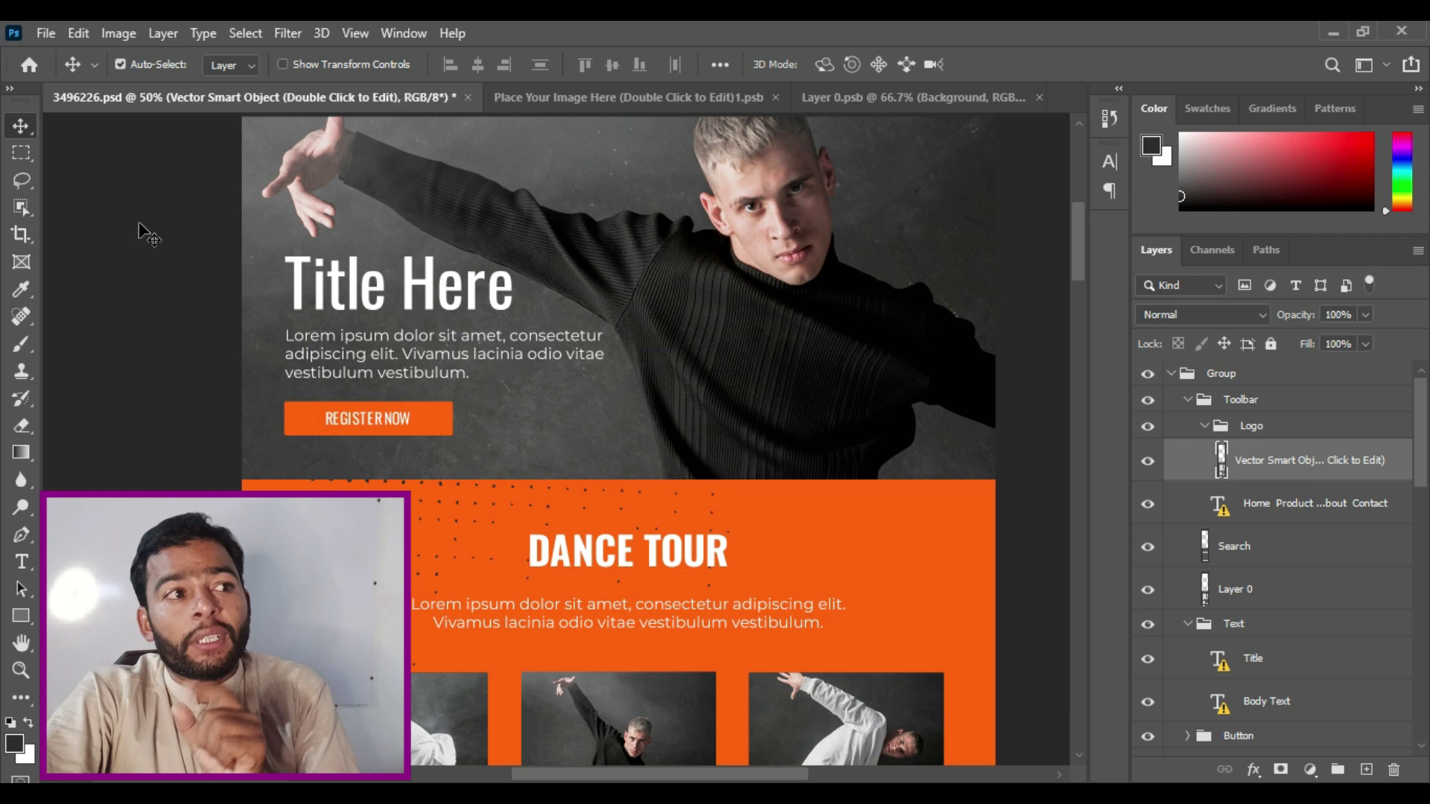
pyautogui.click(24, 158)
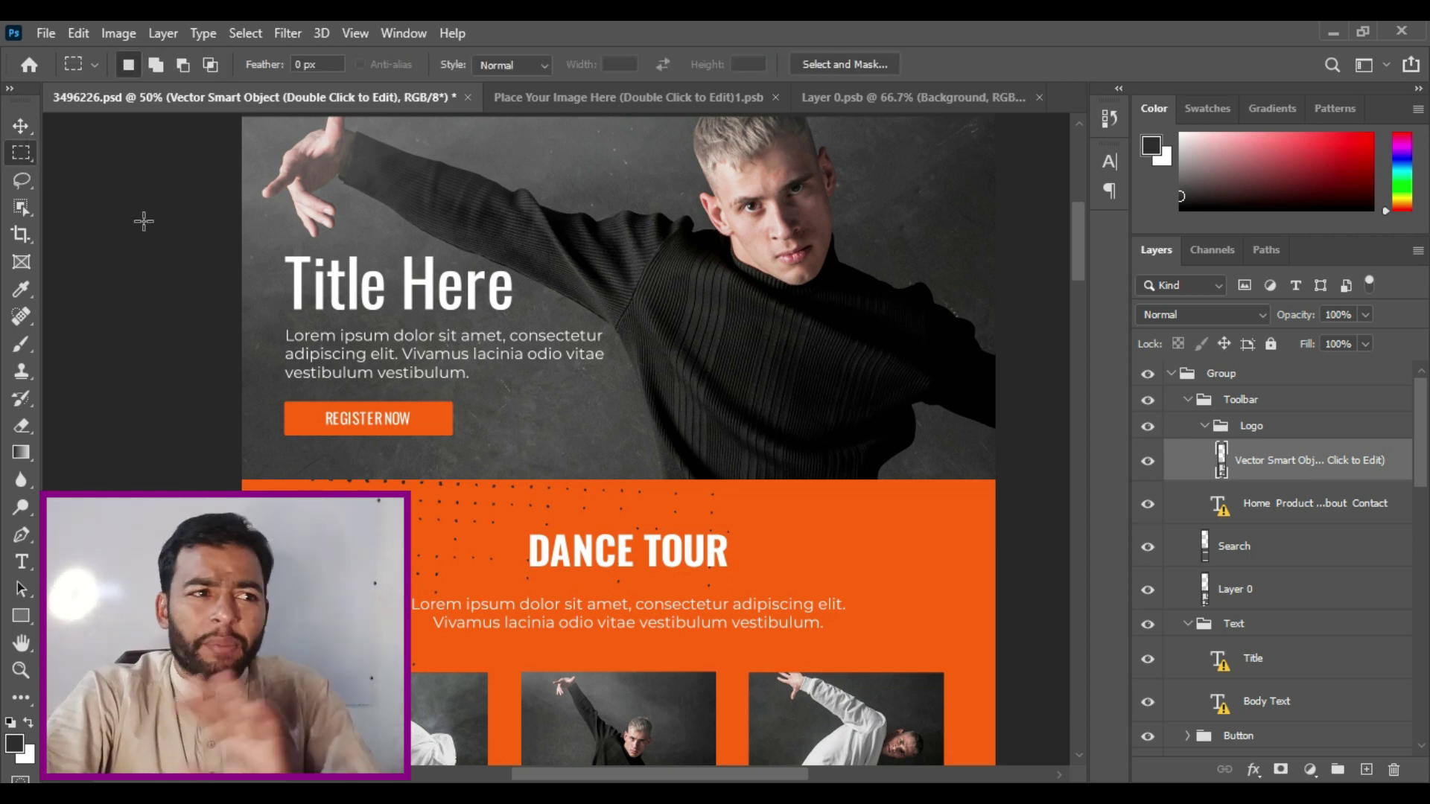
pyautogui.scroll(1, 319, 128)
pyautogui.scroll(1, 497, 356)
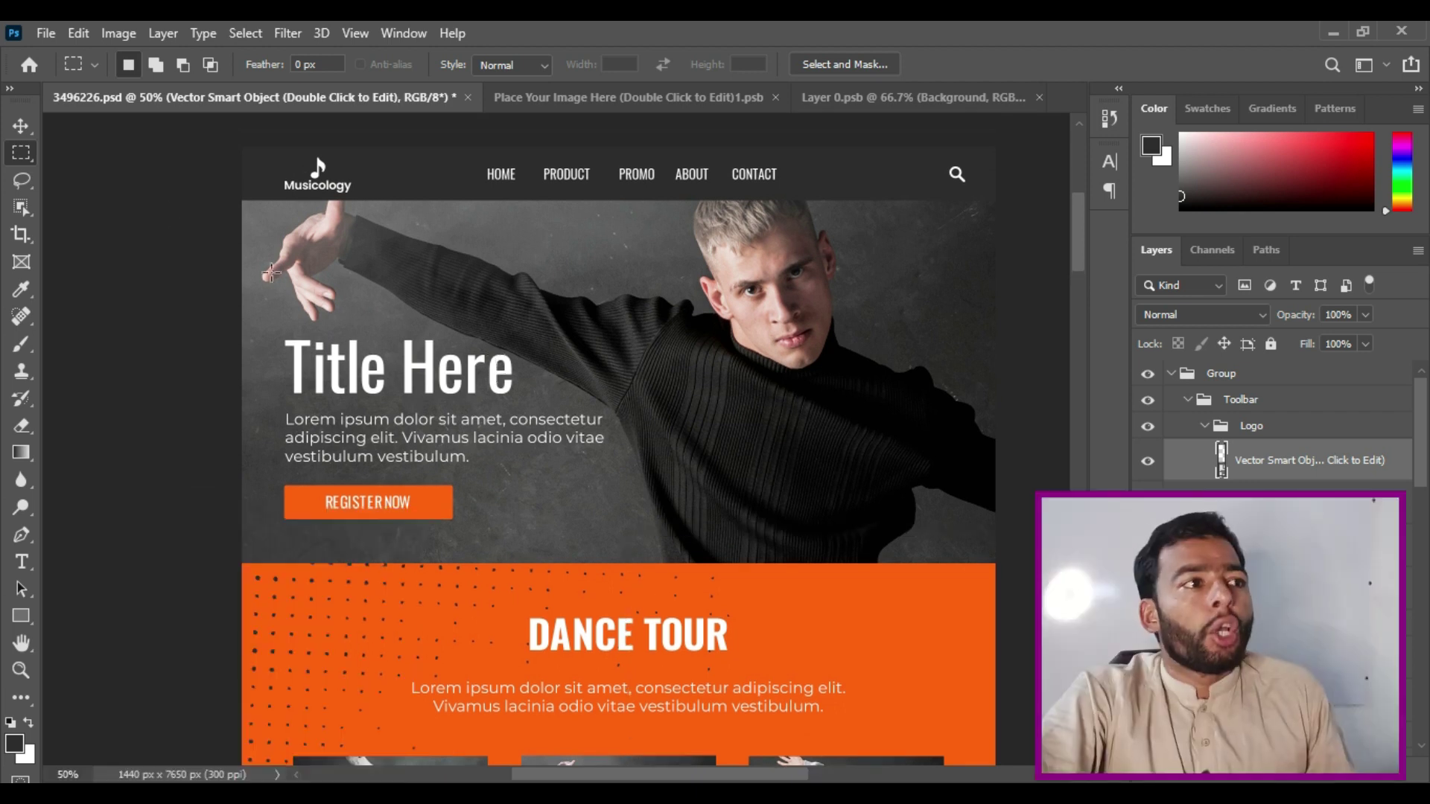
# Open the hero's "Title Here" text for editing with its missing font replaced by the default, select all of it and check its font size
pyautogui.click(32, 126)
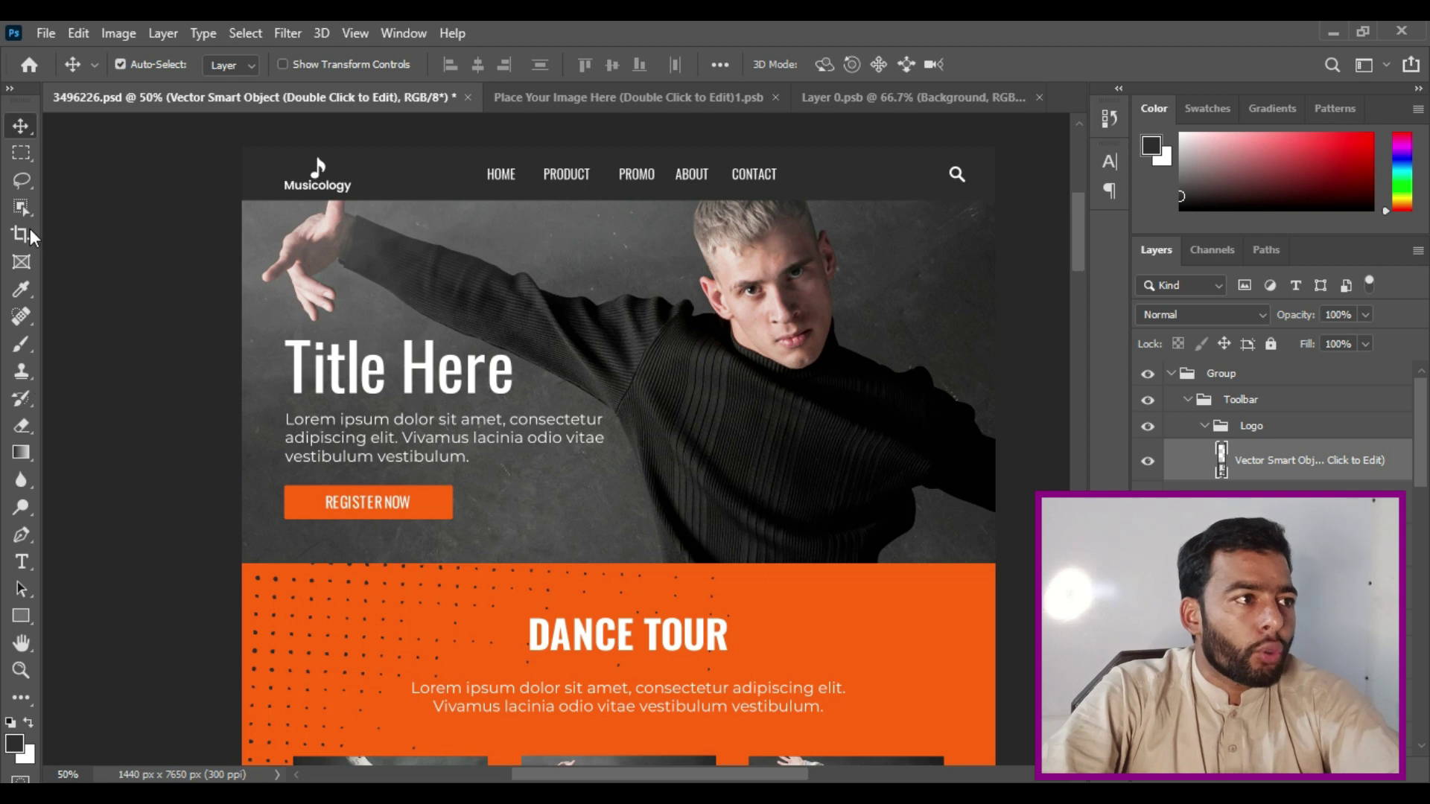
pyautogui.doubleClick(380, 377)
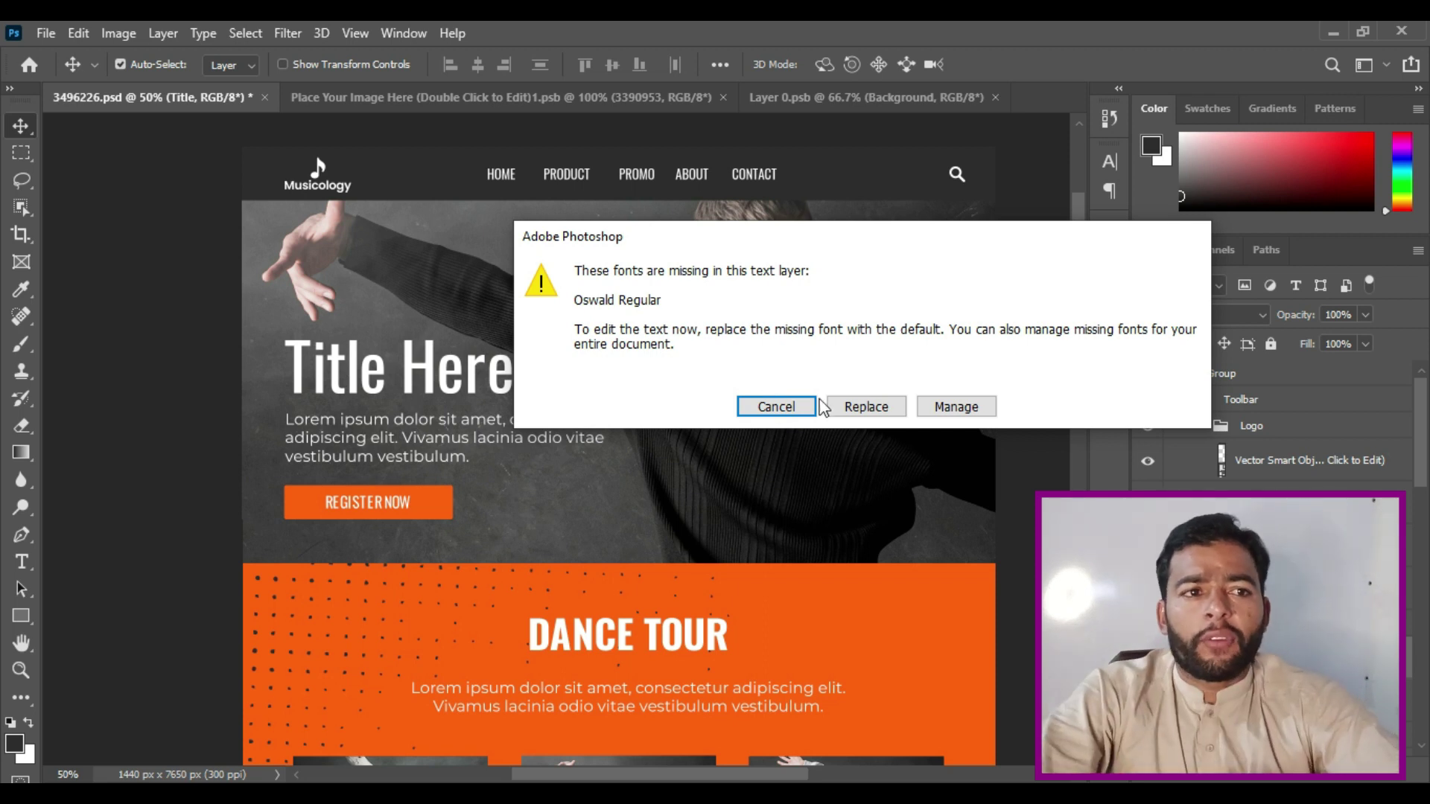
pyautogui.click(868, 409)
pyautogui.click(488, 366)
pyautogui.doubleClick(487, 367)
pyautogui.tripleClick(473, 367)
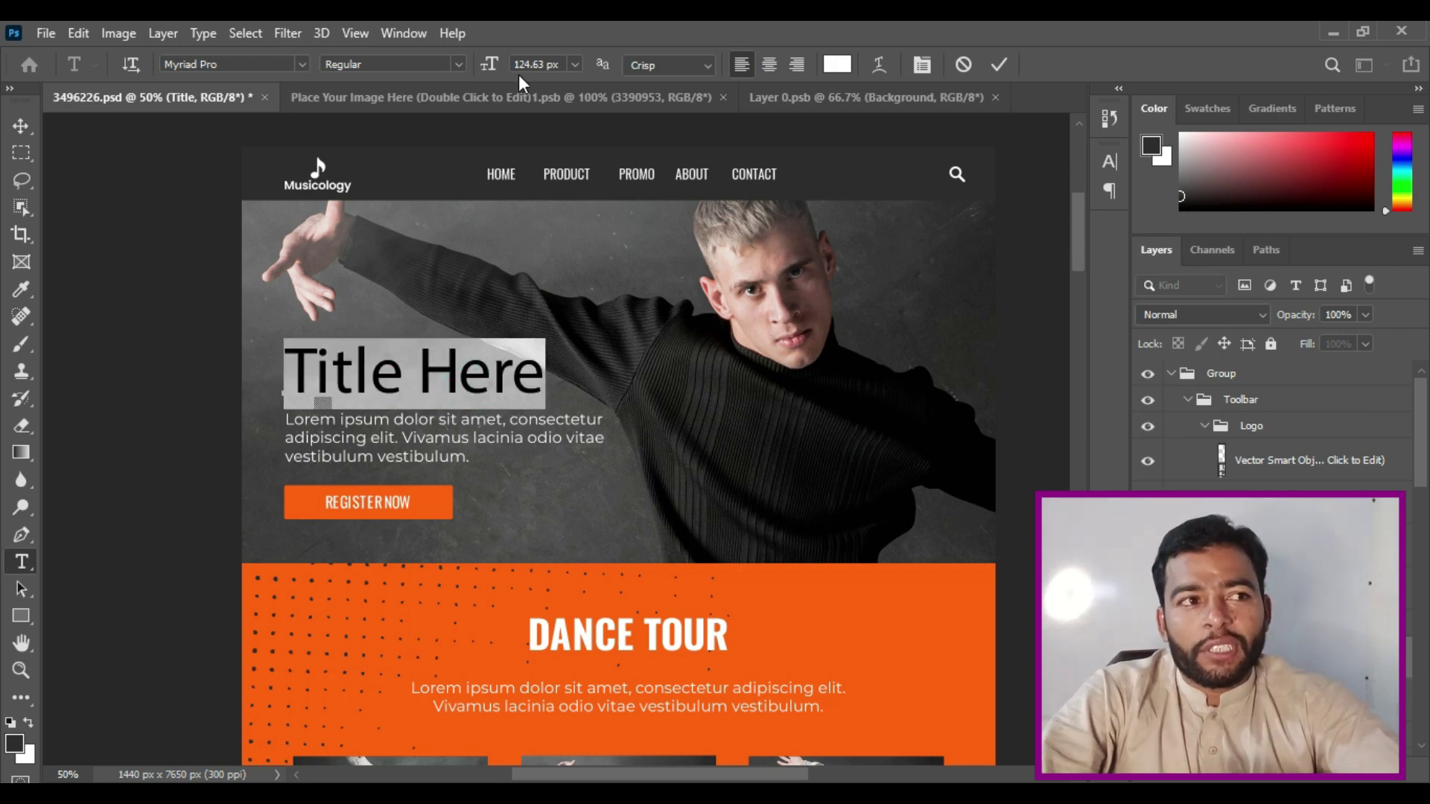
pyautogui.click(572, 66)
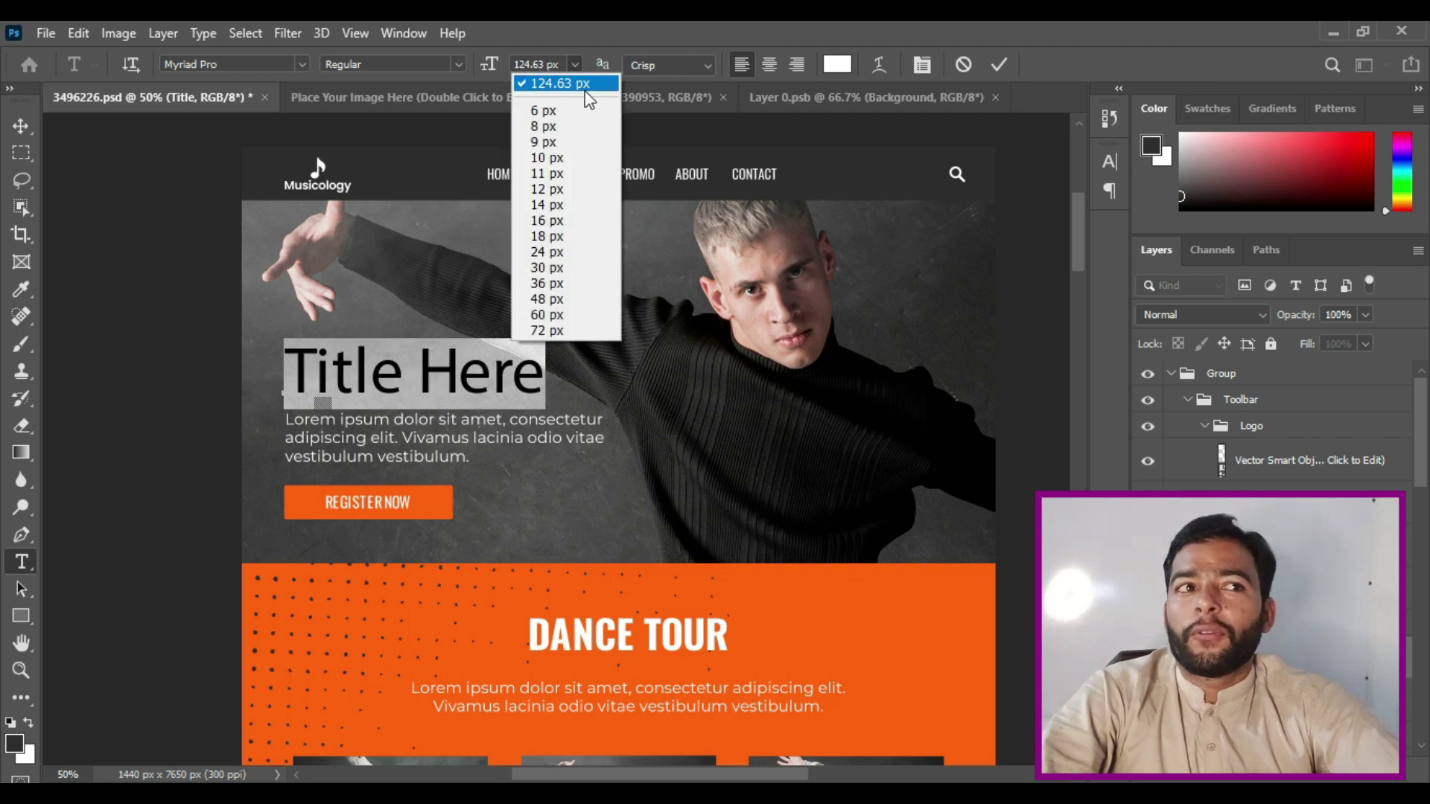
pyautogui.click(578, 64)
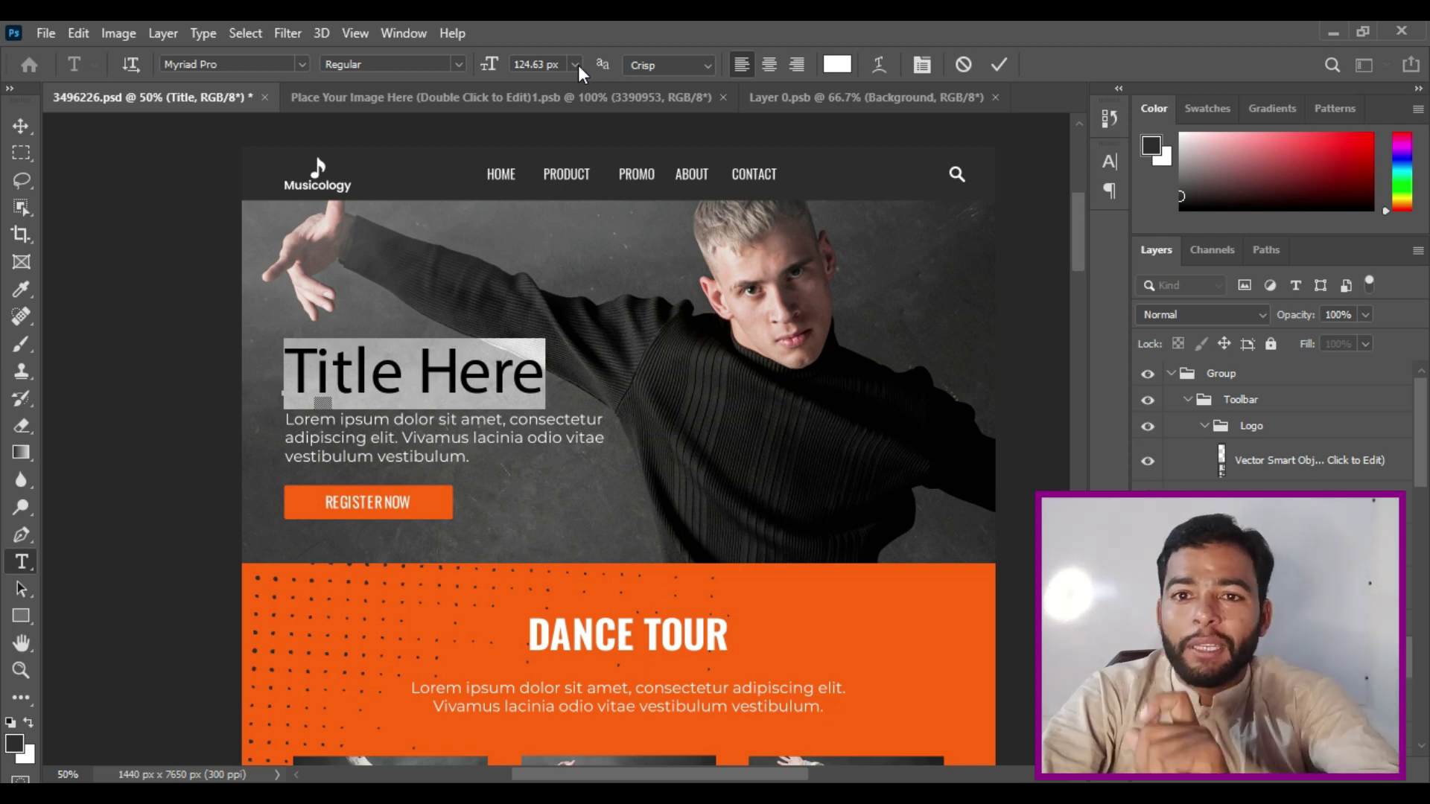
# Check the available font size presets for the hero's "Title Here" text and leave text editing with the Move tool
pyautogui.doubleClick(555, 66)
pyautogui.click(576, 65)
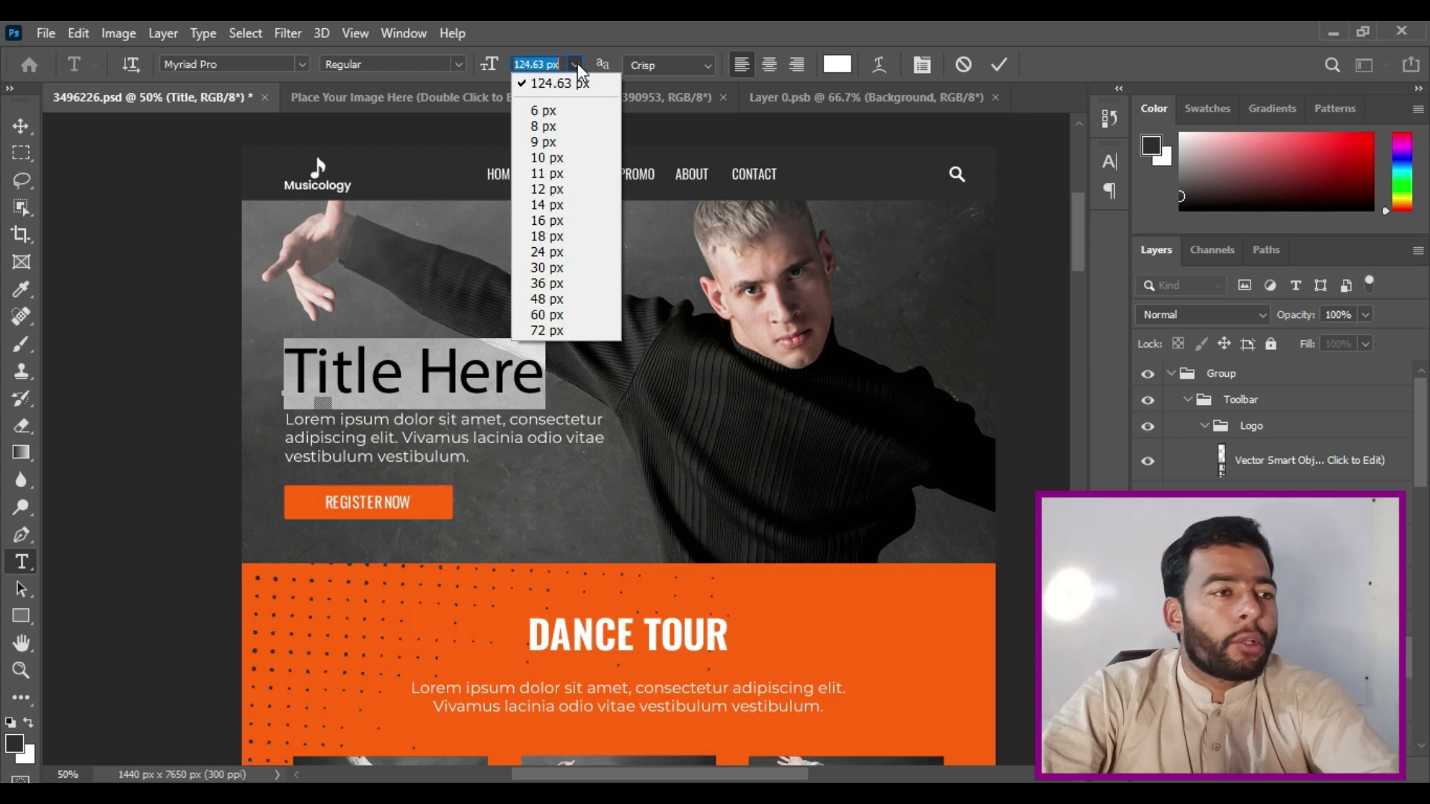
pyautogui.click(578, 64)
pyautogui.click(50, 33)
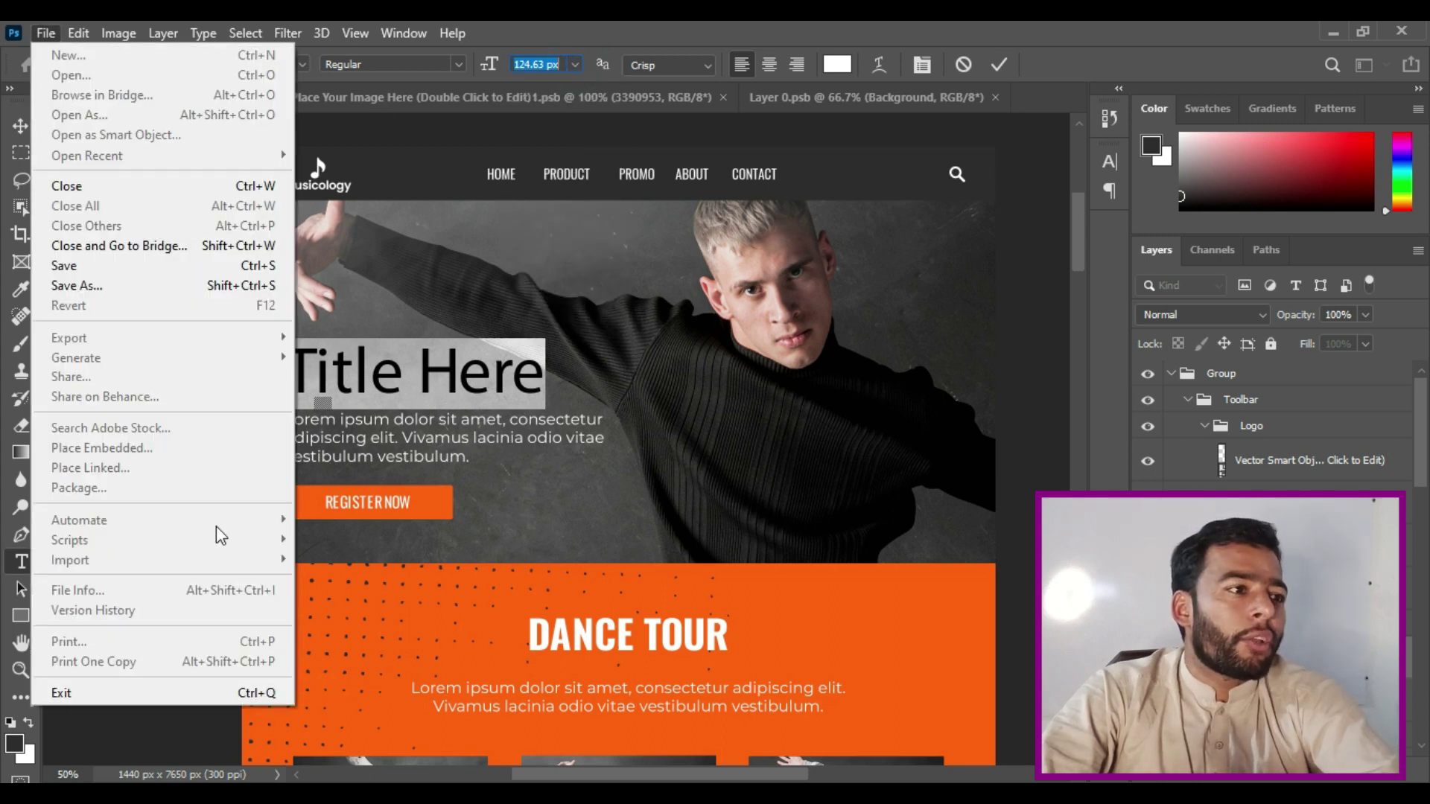
pyautogui.click(981, 339)
pyautogui.click(980, 339)
pyautogui.press('v')
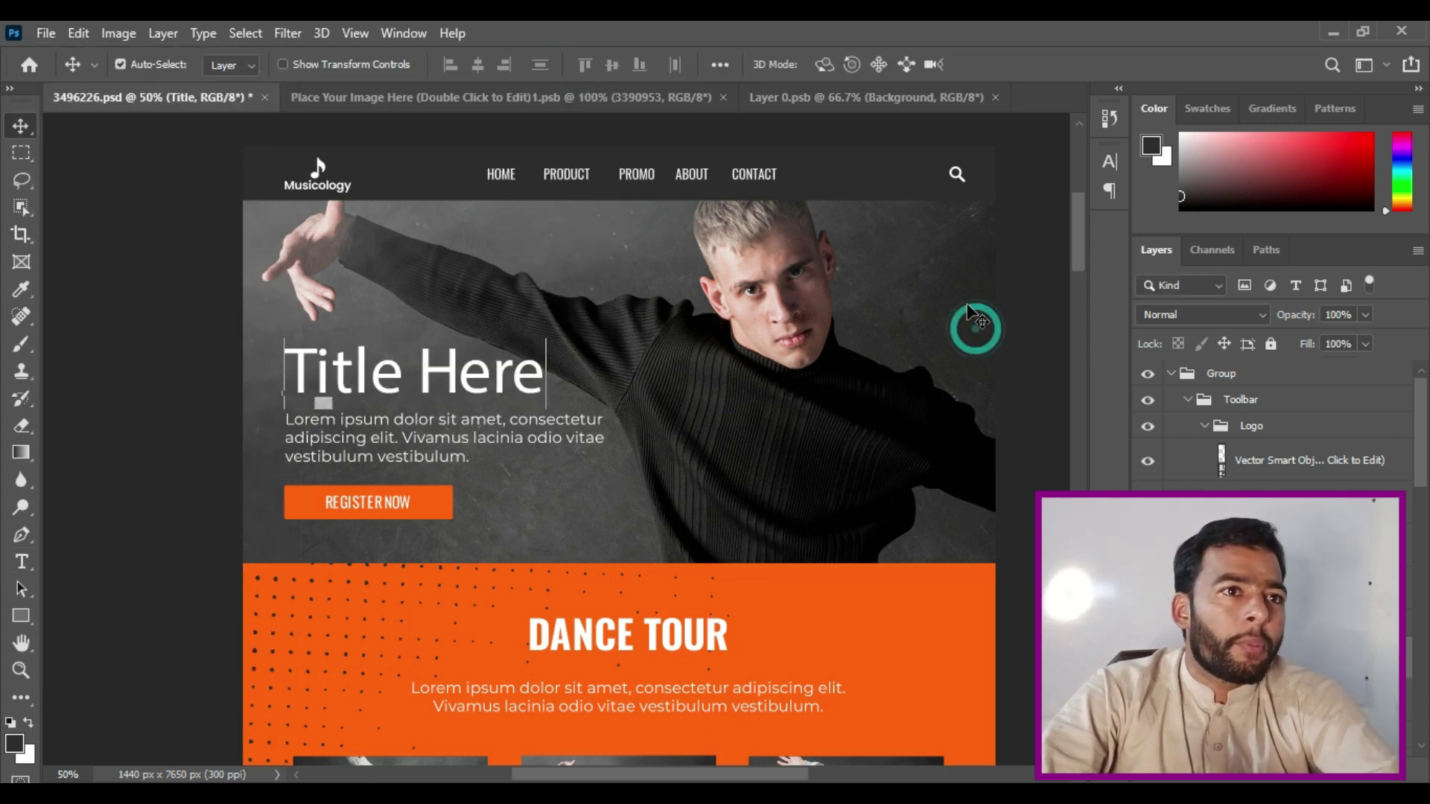
# Set the ruler units to Pixels in the Units & Rulers preferences
pyautogui.click(84, 35)
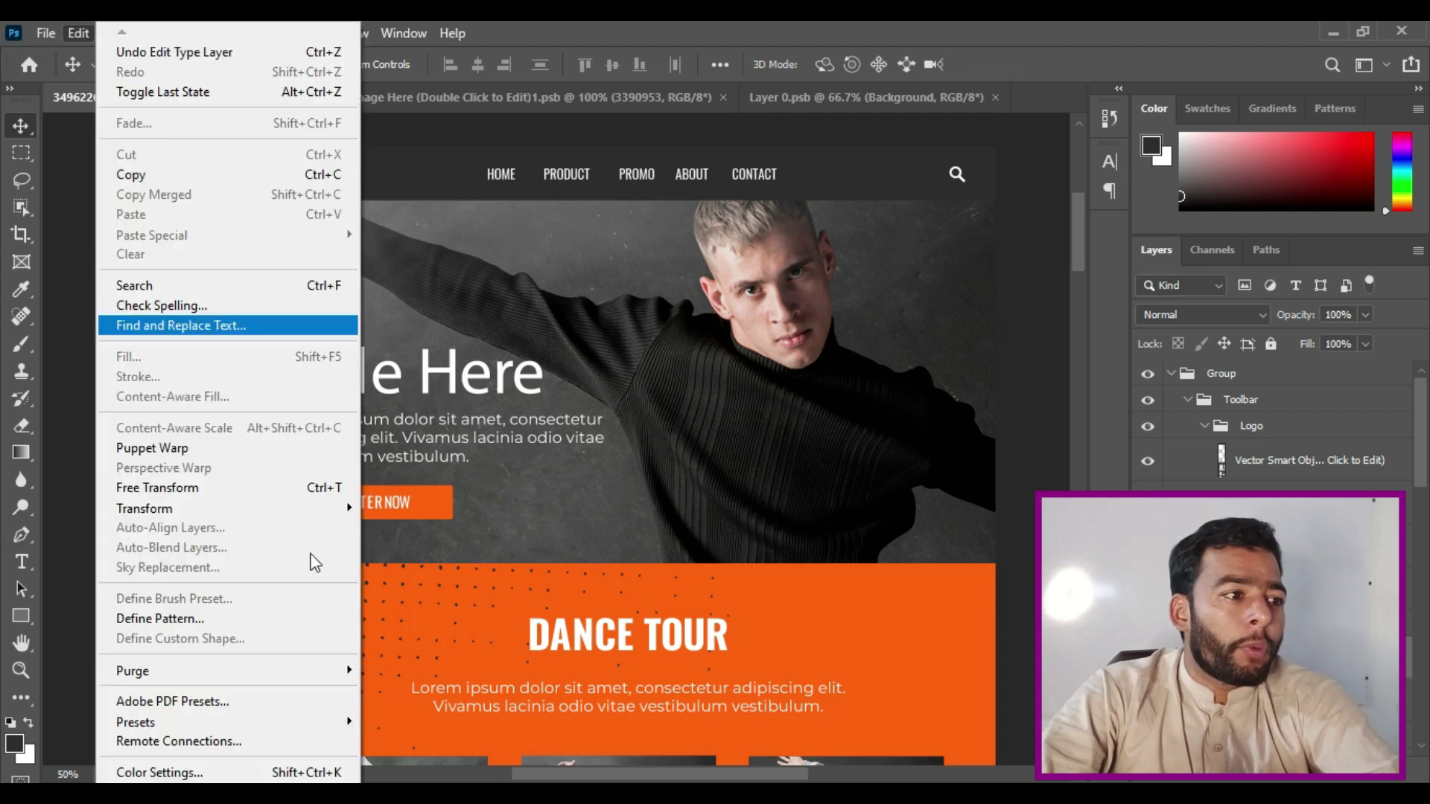
pyautogui.click(173, 774)
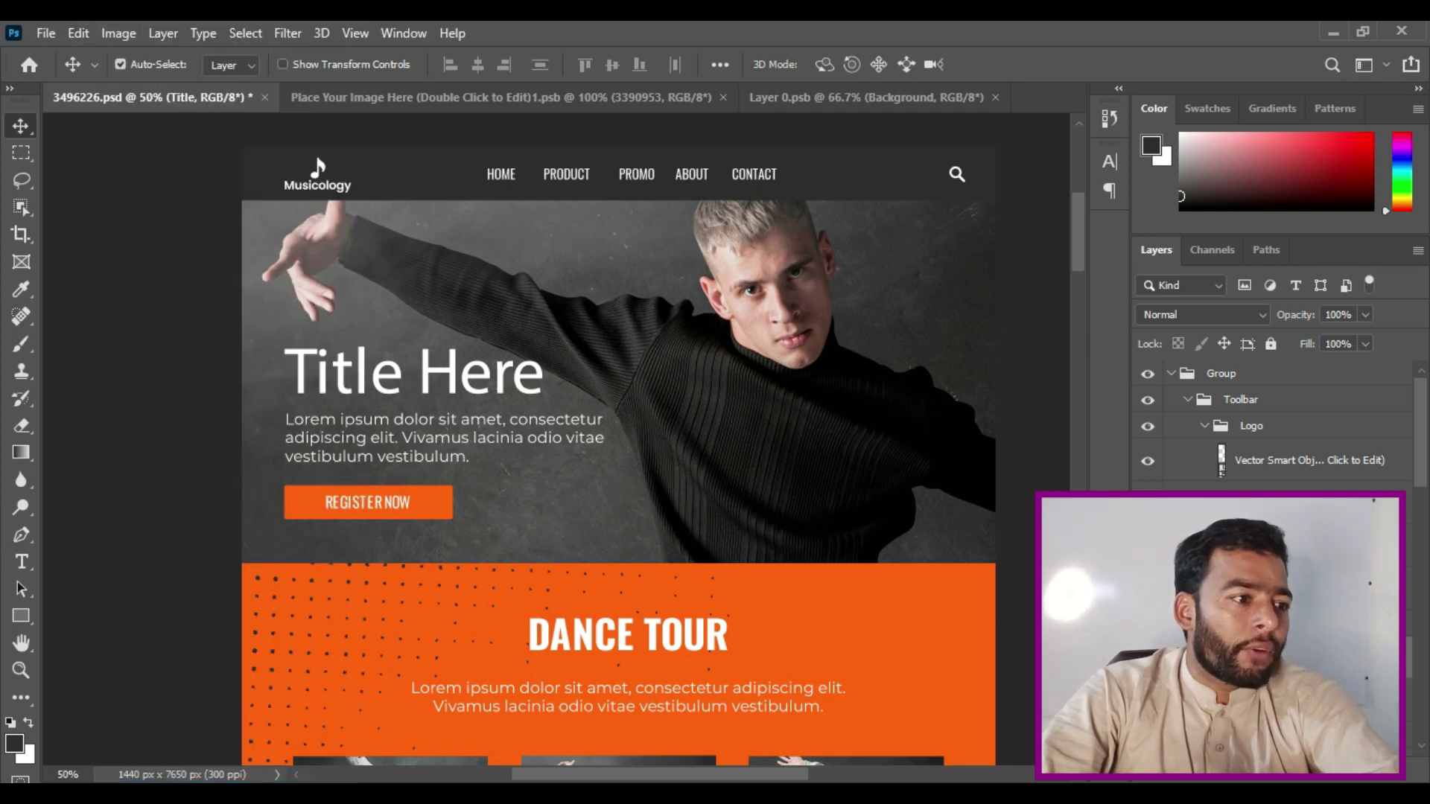
pyautogui.click(765, 332)
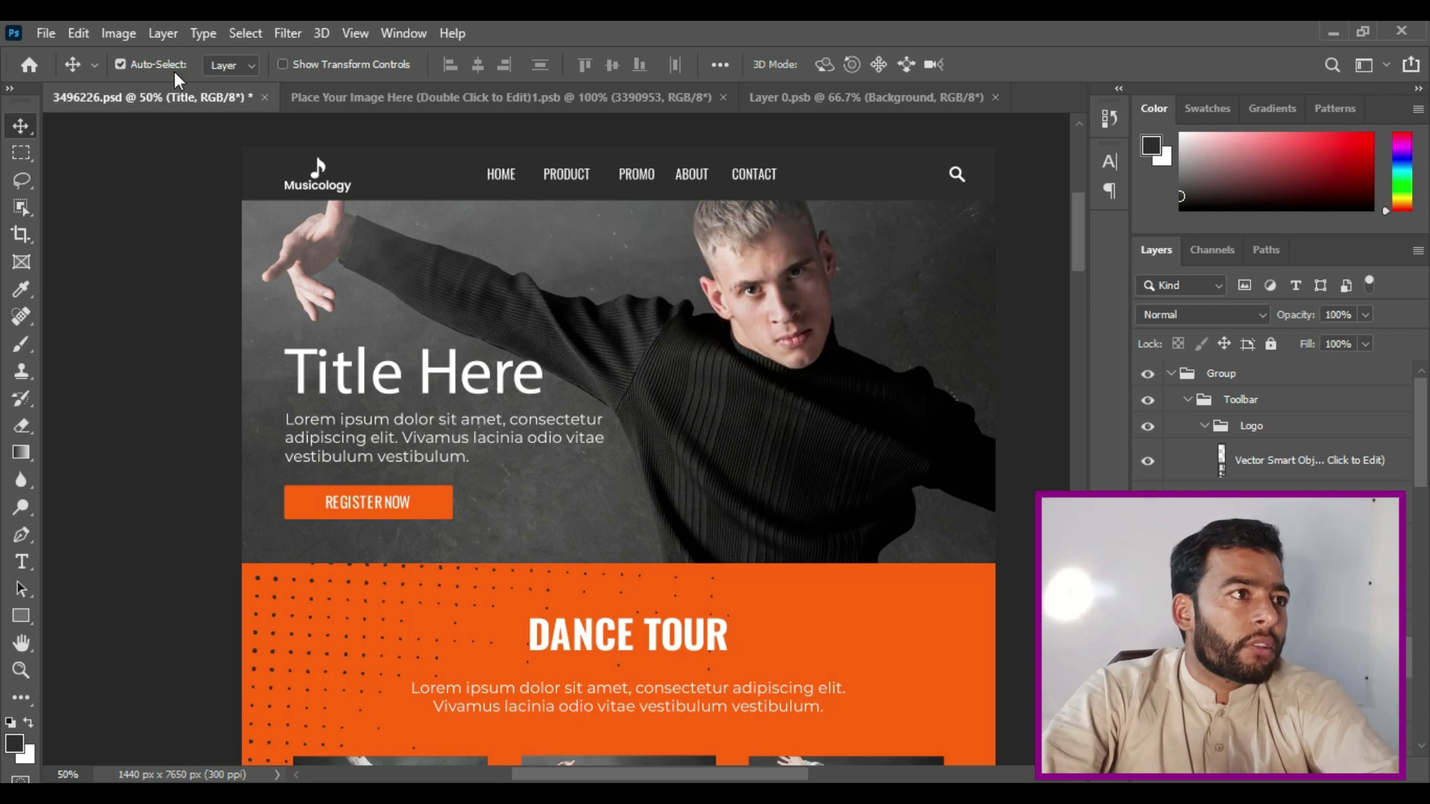
pyautogui.click(79, 33)
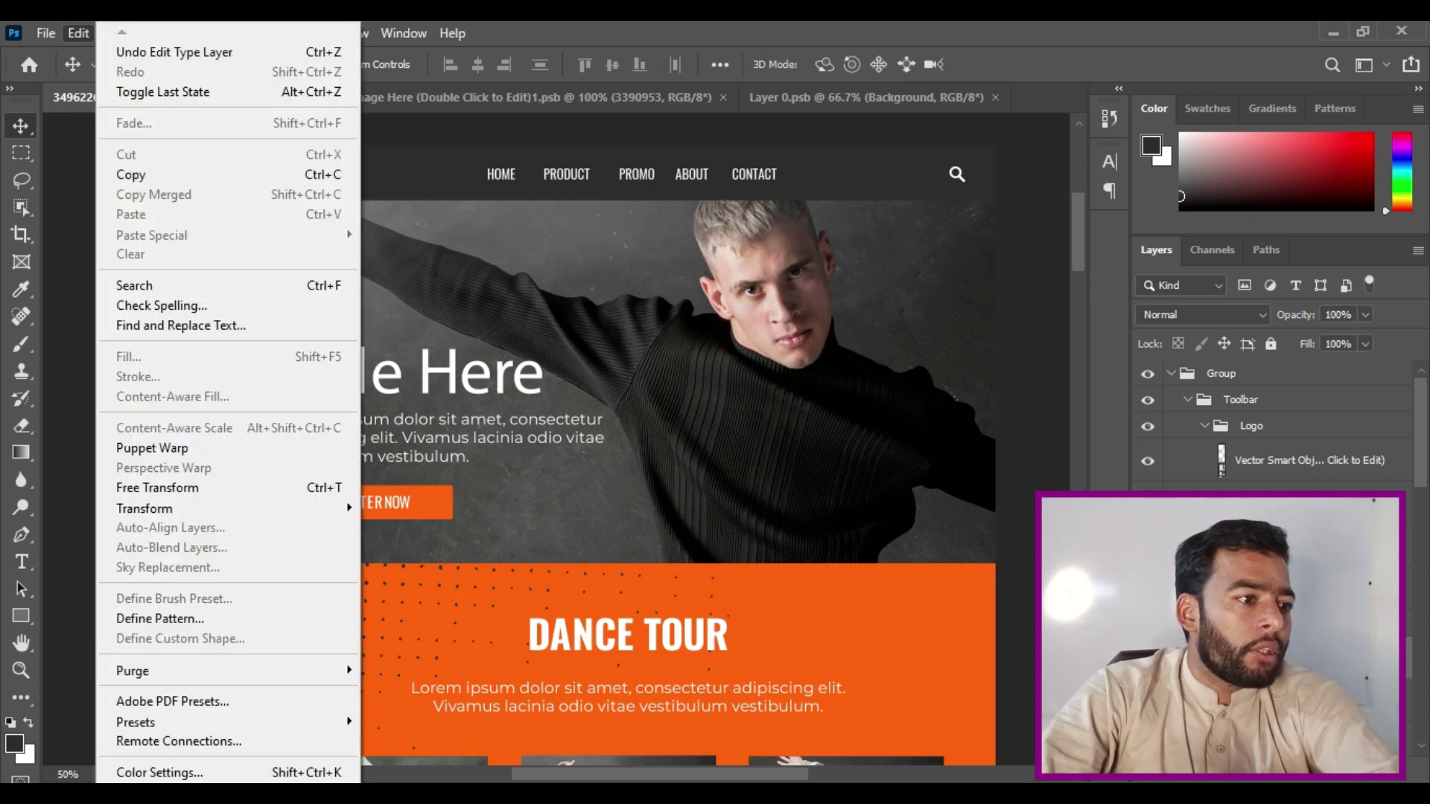
pyautogui.scroll(-4, 171, 763)
pyautogui.scroll(-3, 171, 764)
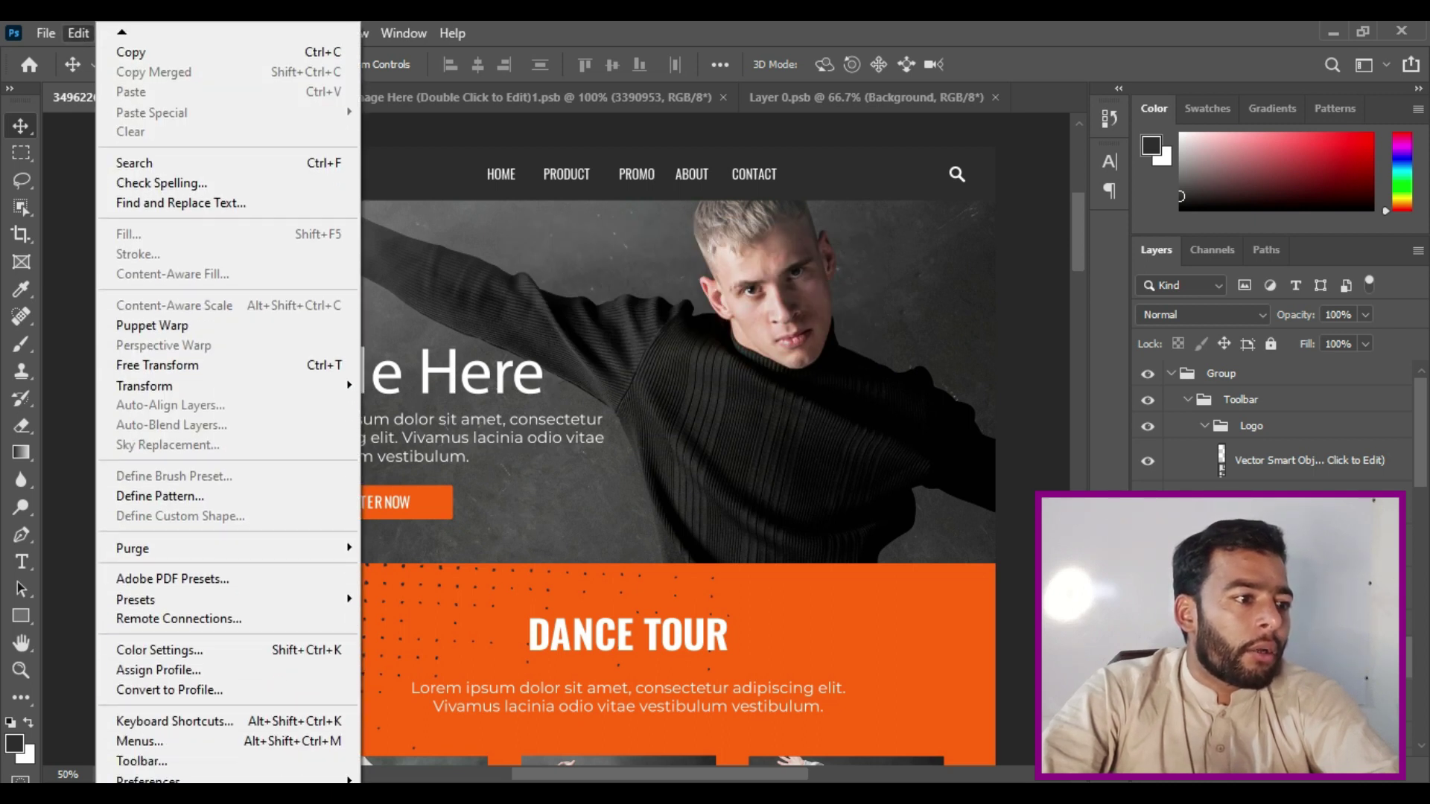
pyautogui.moveTo(172, 781)
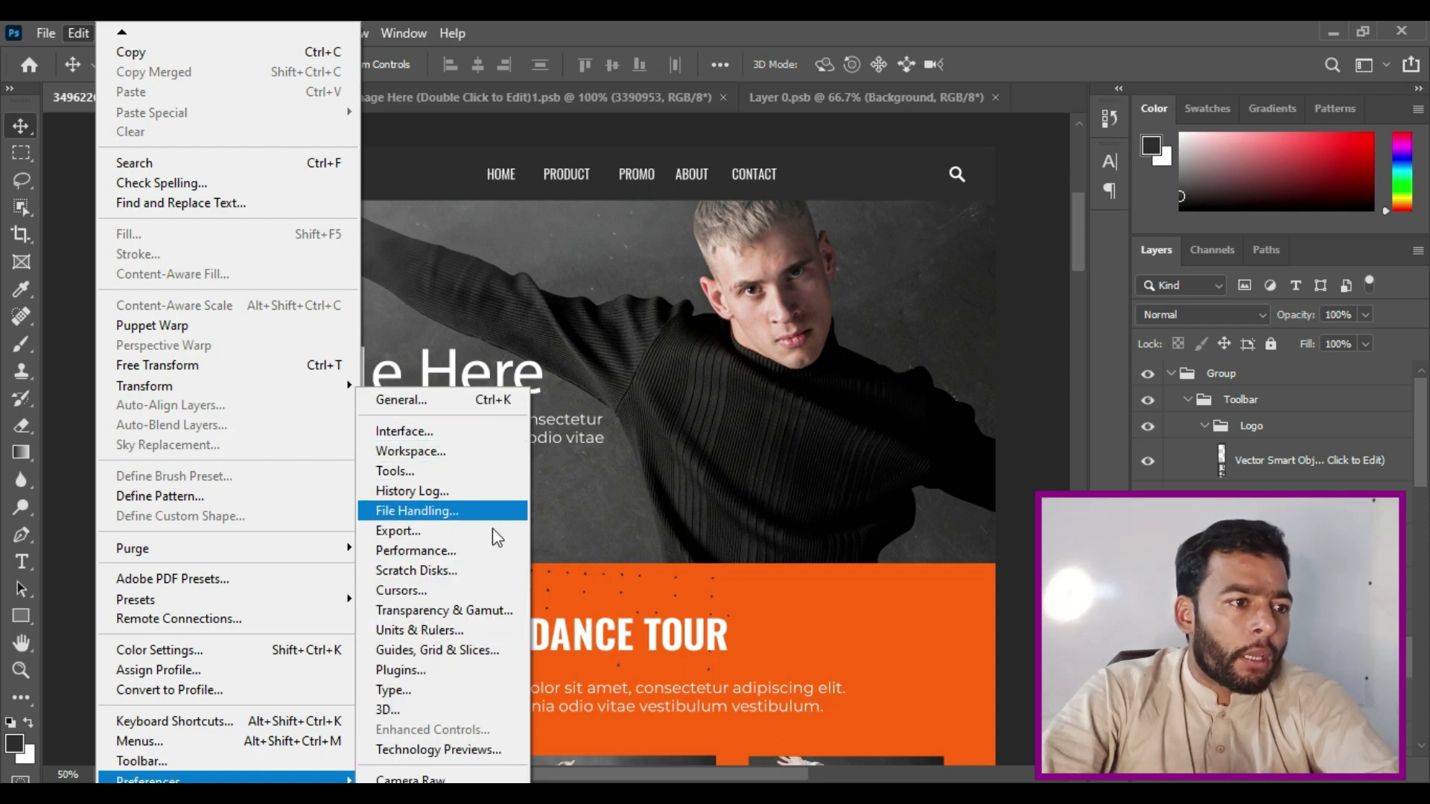
pyautogui.click(426, 629)
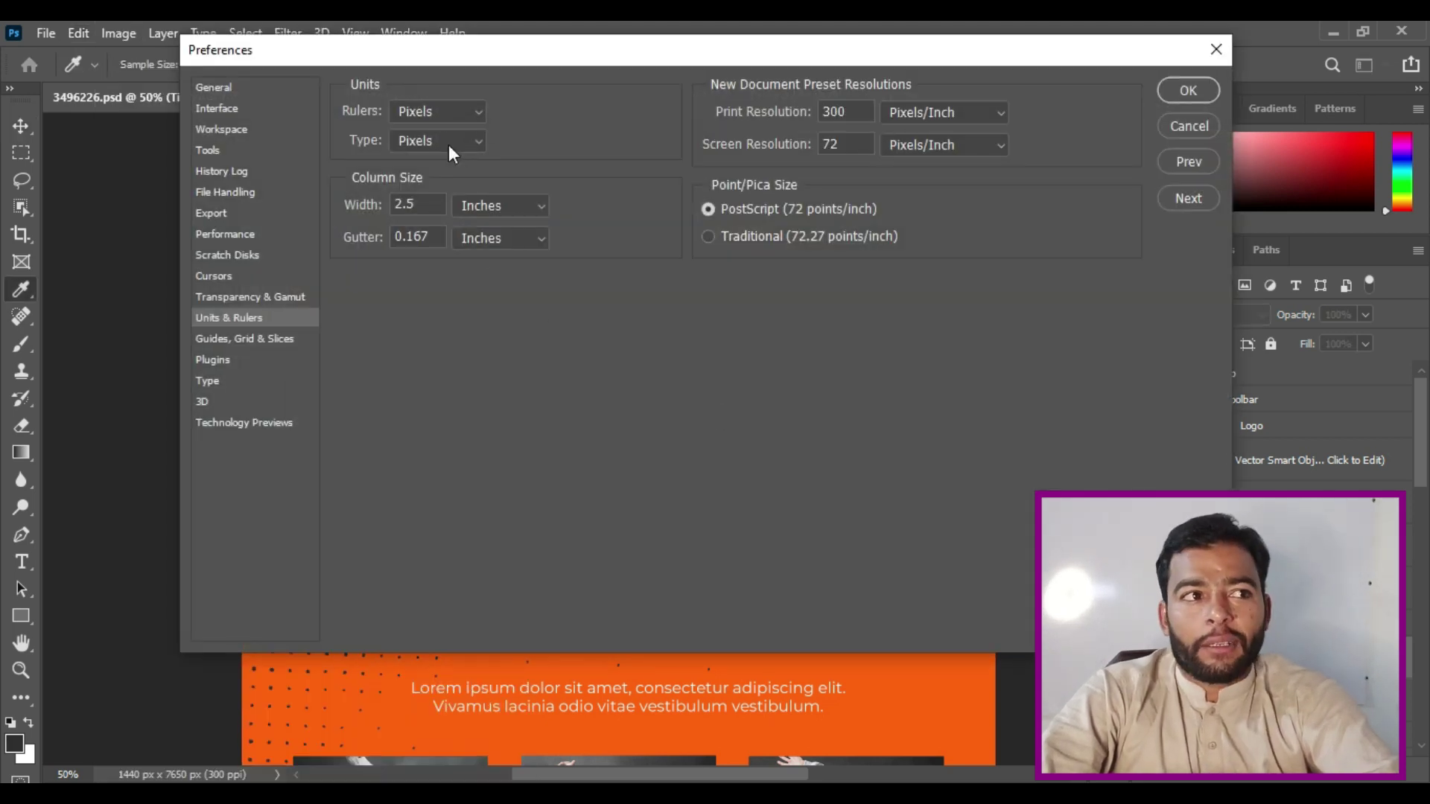
pyautogui.click(477, 112)
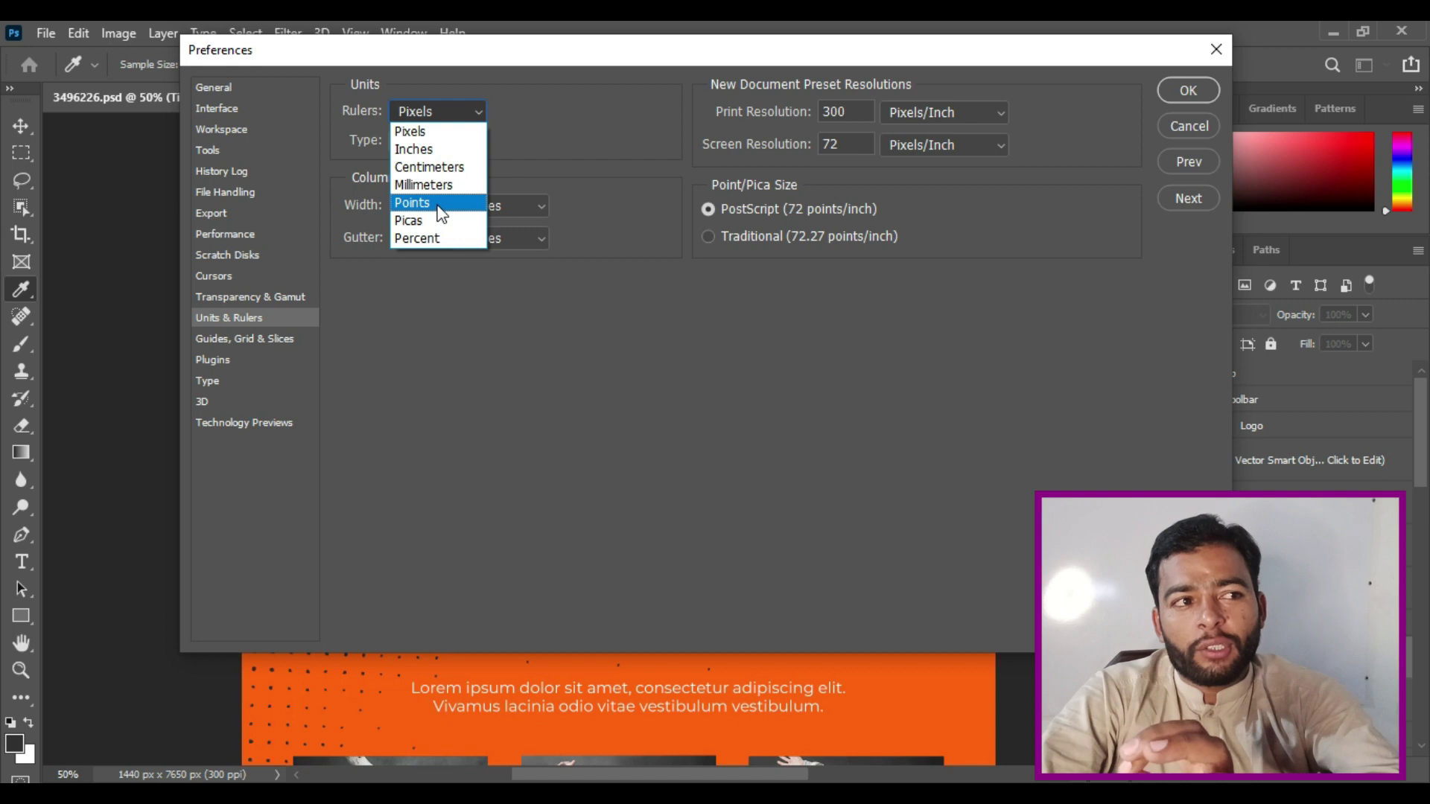
pyautogui.click(419, 131)
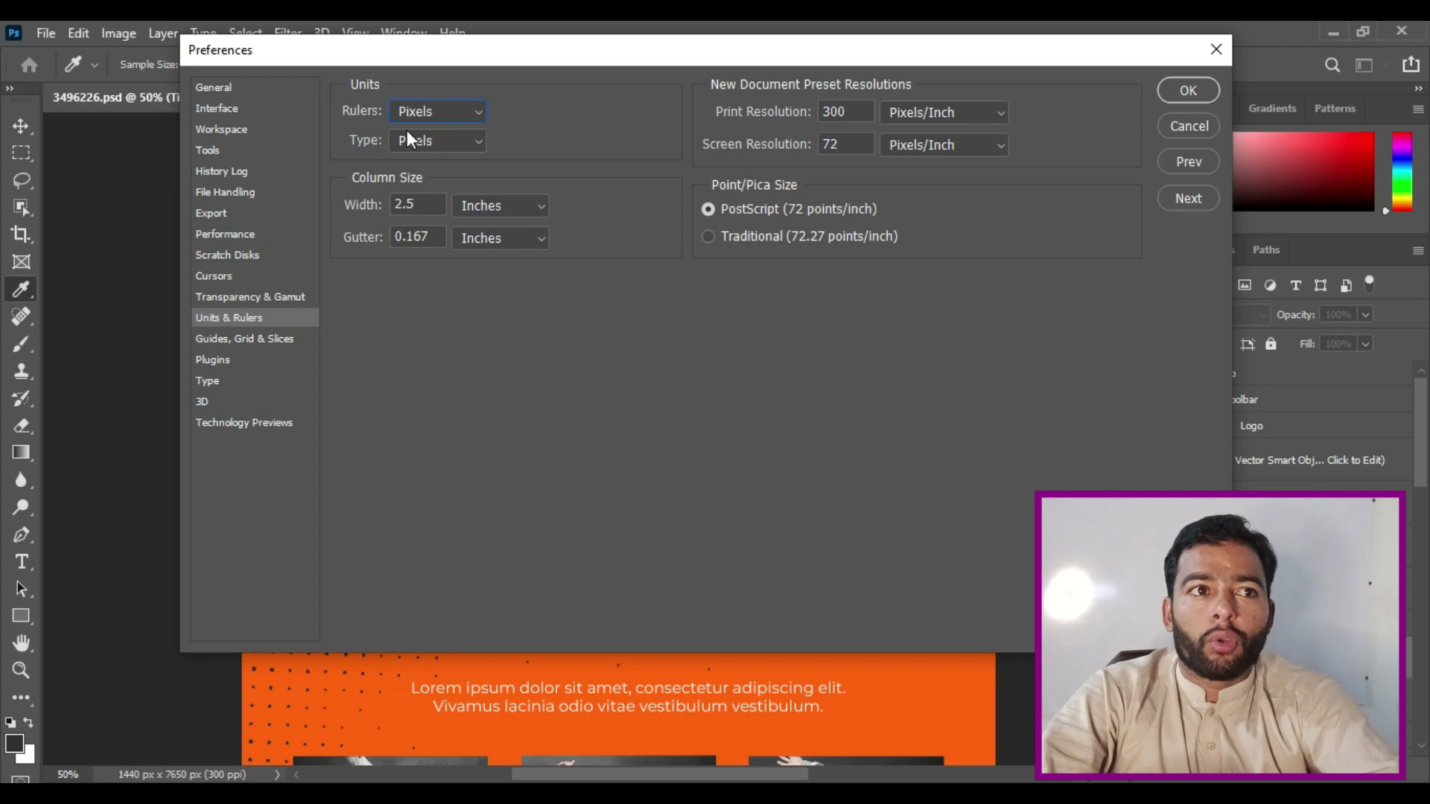
pyautogui.click(1189, 91)
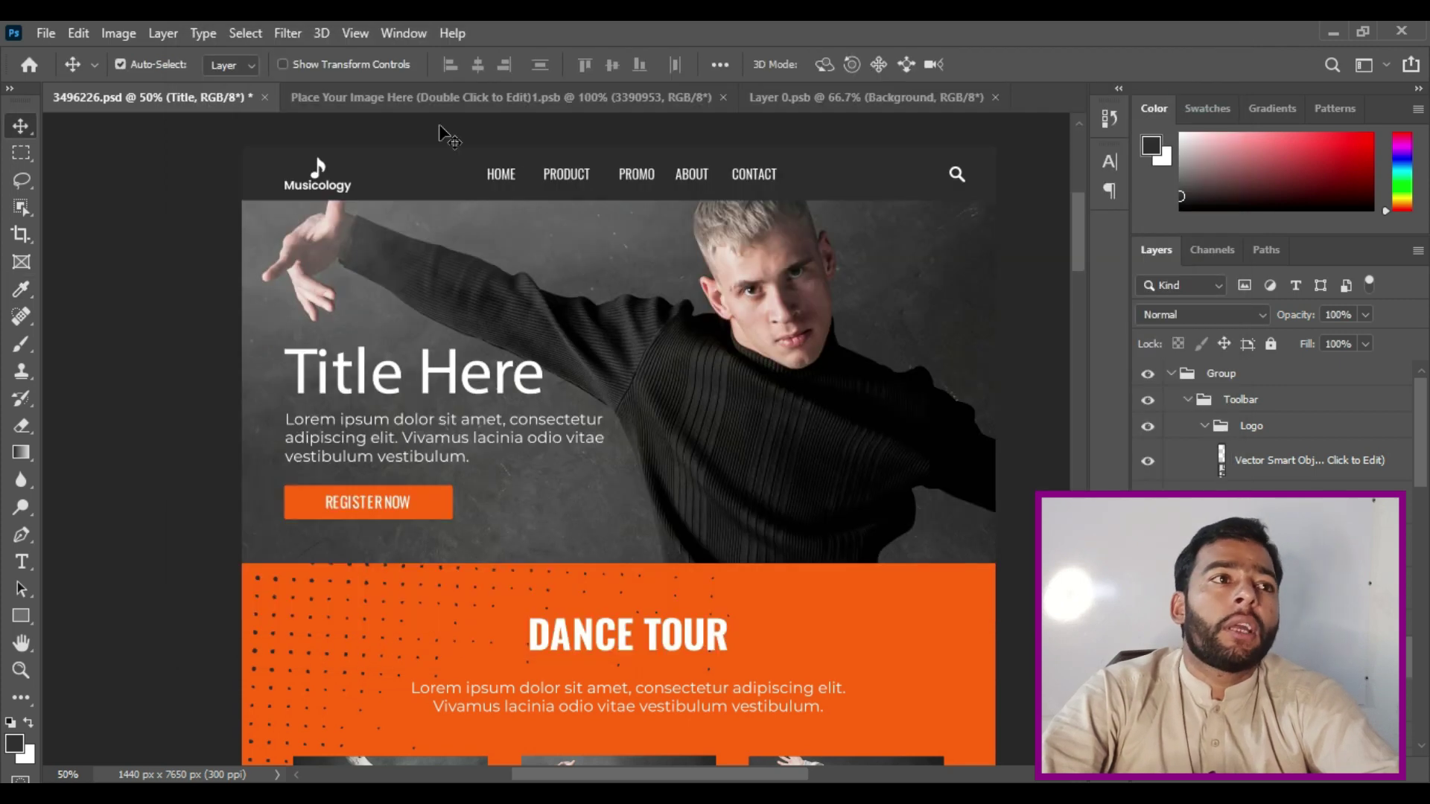
# Select the hero's whole "Title Here" text for editing and check its font size in pixels
pyautogui.doubleClick(450, 368)
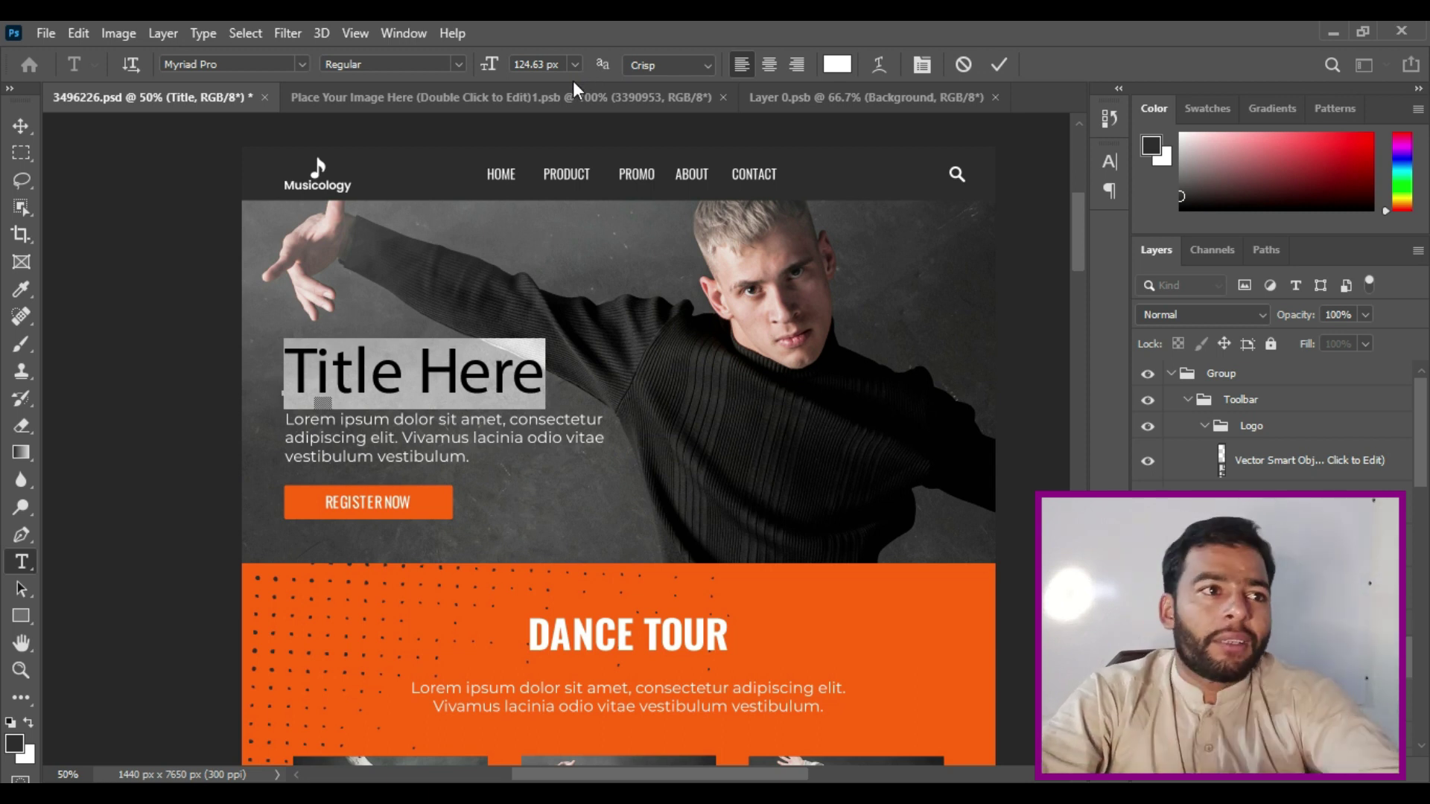
pyautogui.scroll(-1, 564, 436)
pyautogui.click(430, 324)
pyautogui.doubleClick(431, 324)
pyautogui.tripleClick(401, 313)
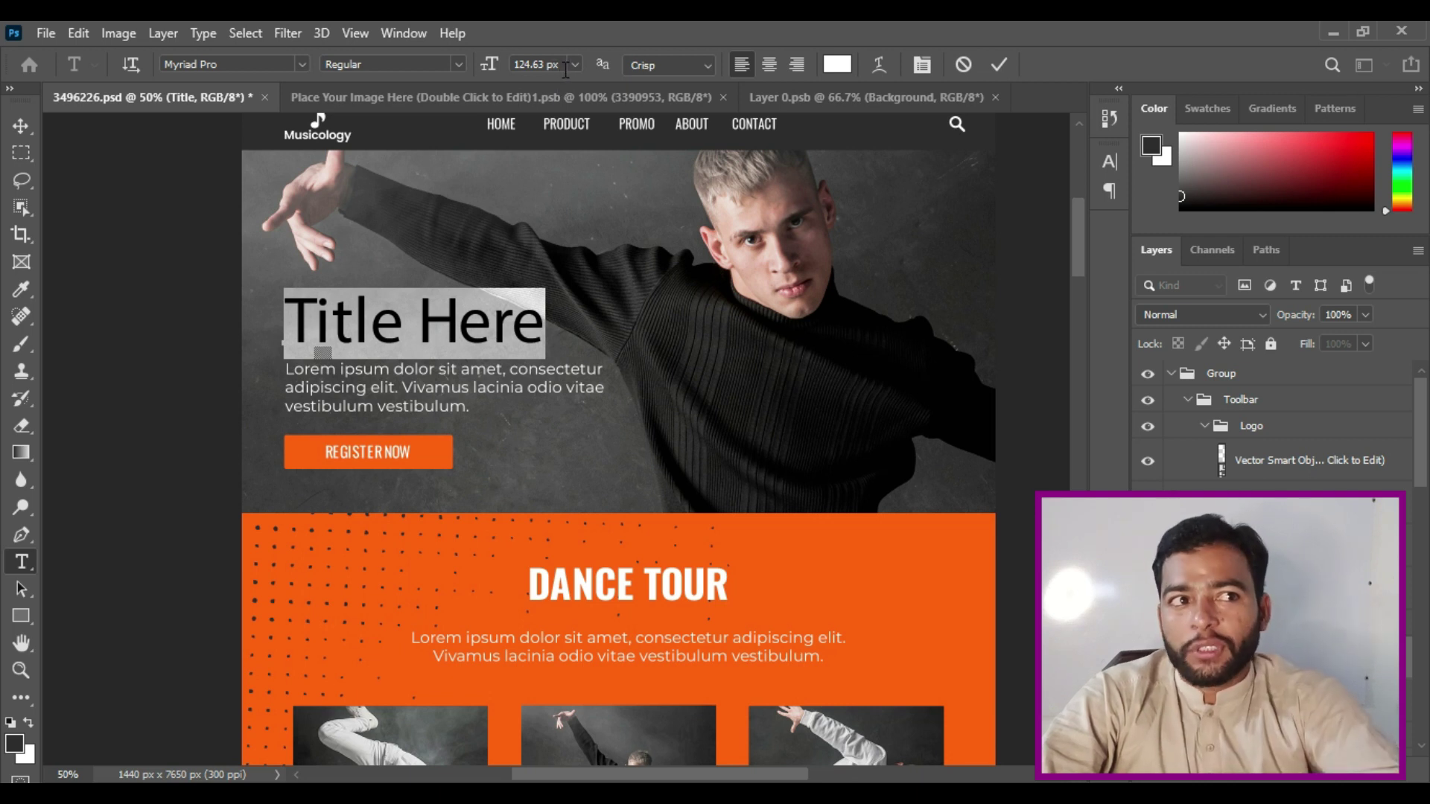
pyautogui.moveTo(566, 65); pyautogui.dragTo(516, 66)
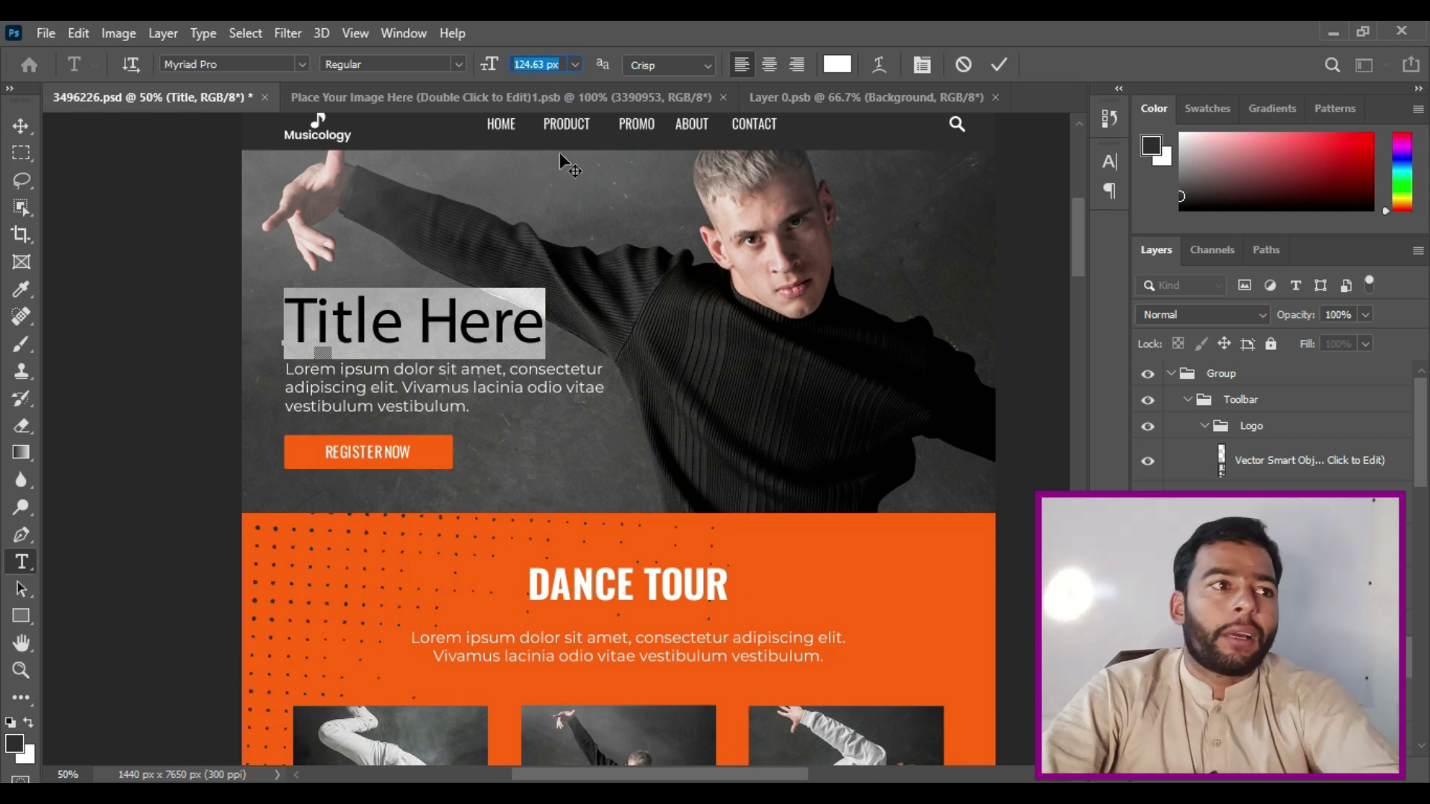
# Marquee the gap between the header bar and the hero title to gauge its spacing, clear the selection and return to the Move tool
pyautogui.click(22, 152)
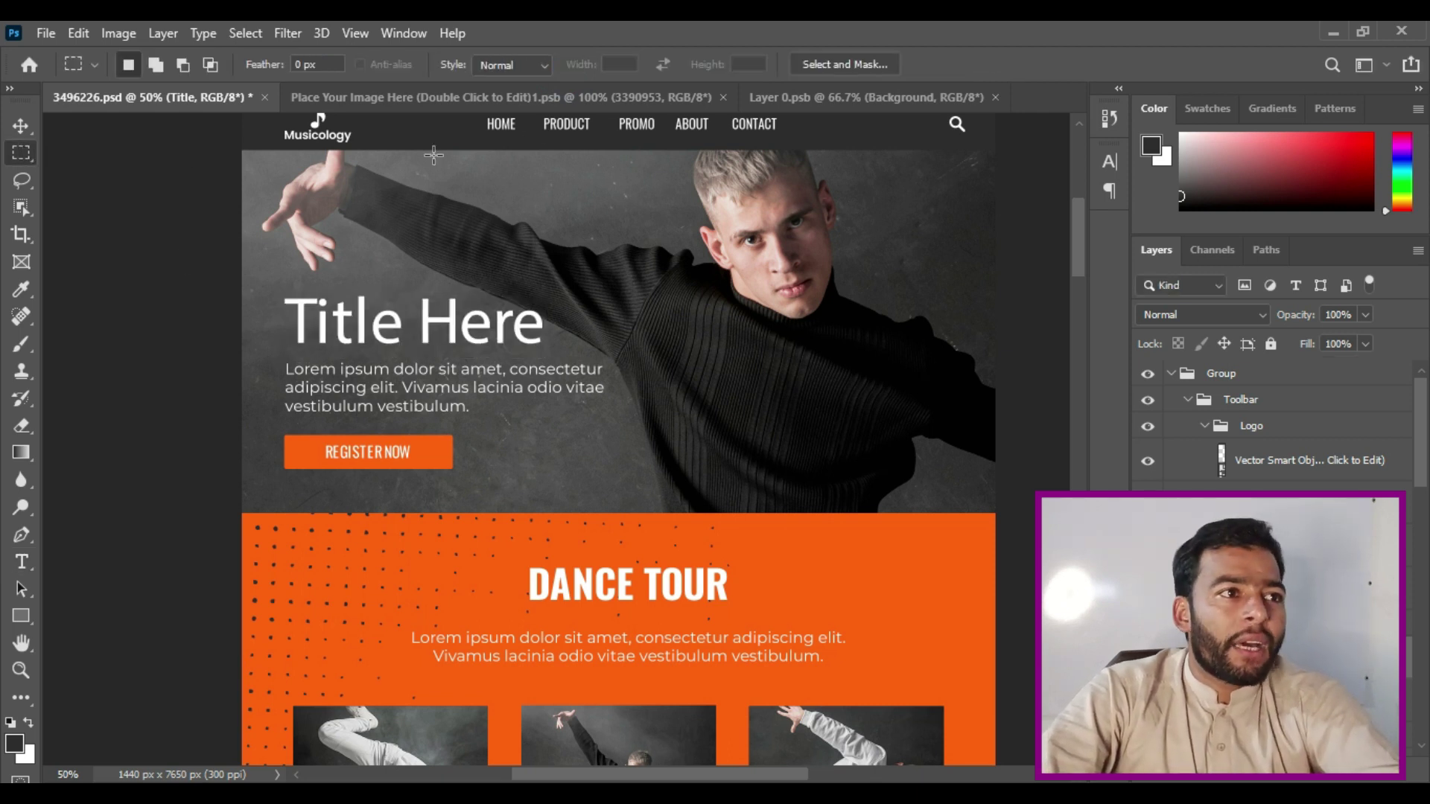
pyautogui.moveTo(409, 149); pyautogui.dragTo(445, 301)
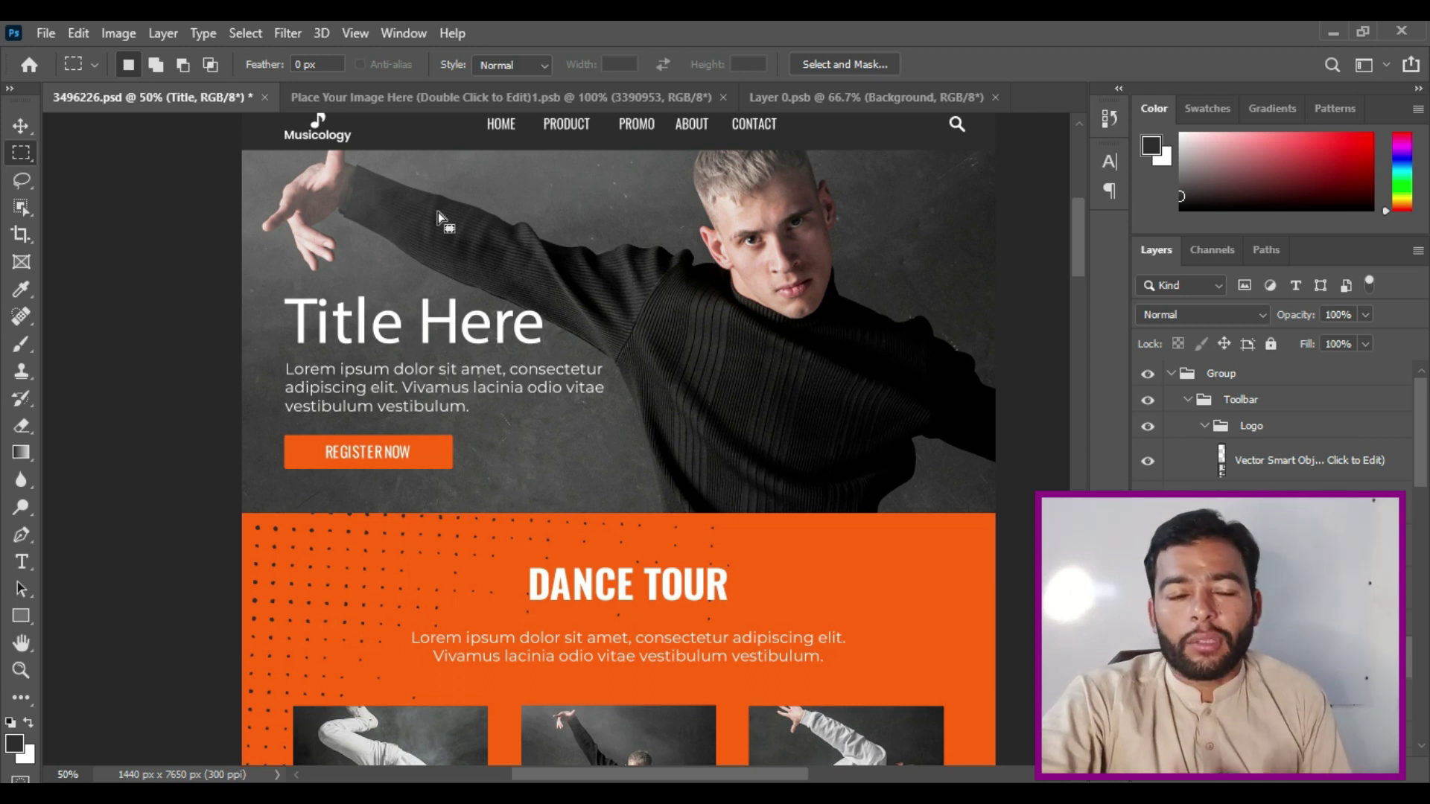
pyautogui.scroll(2, 438, 212)
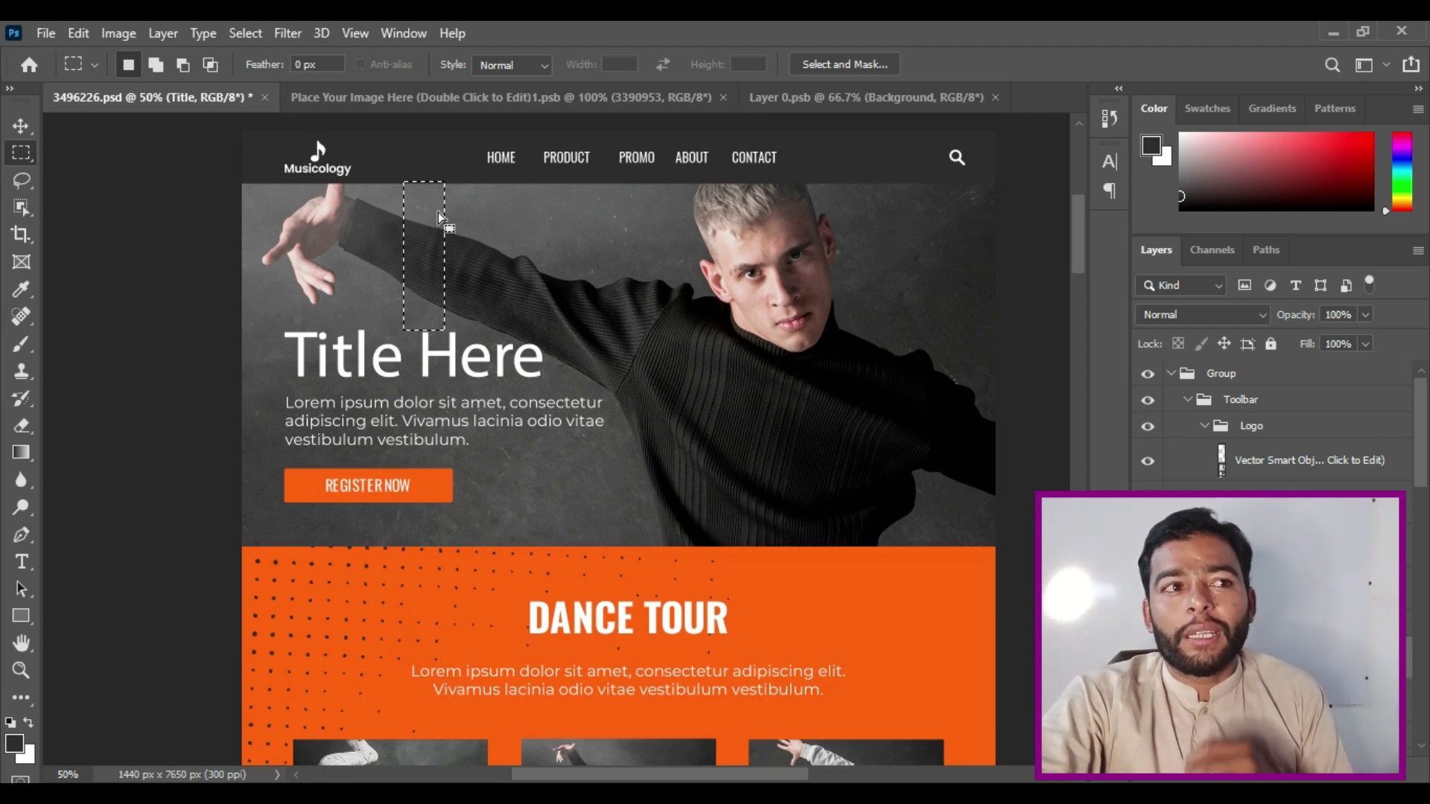
pyautogui.moveTo(444, 216); pyautogui.dragTo(404, 363)
pyautogui.hotkey('ctrl', 'd')
pyautogui.click(15, 127)
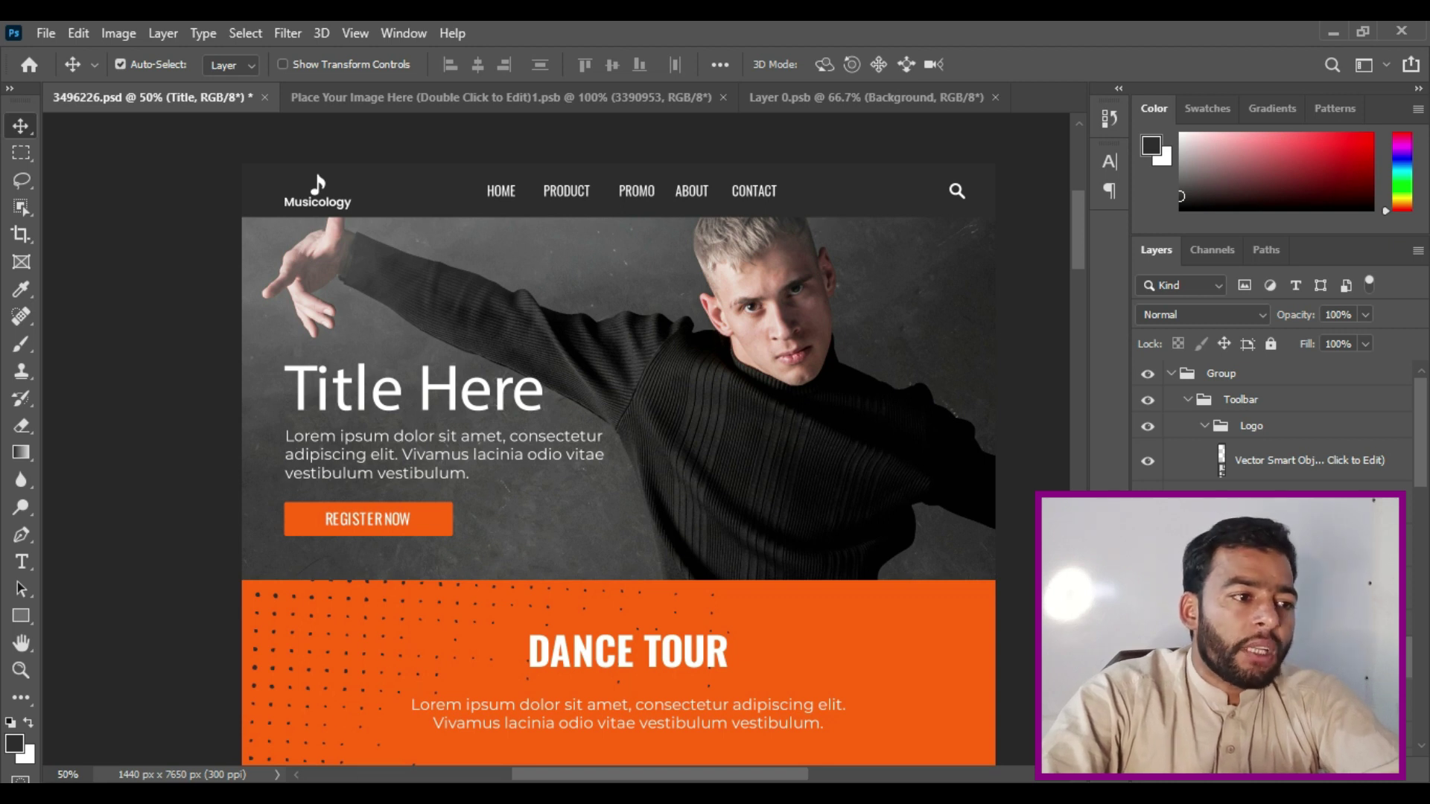
# Switch to VS Code and examine the gray and yellow color variables in the :root rule of style.css
pyautogui.hotkey('alt', 'Tab')
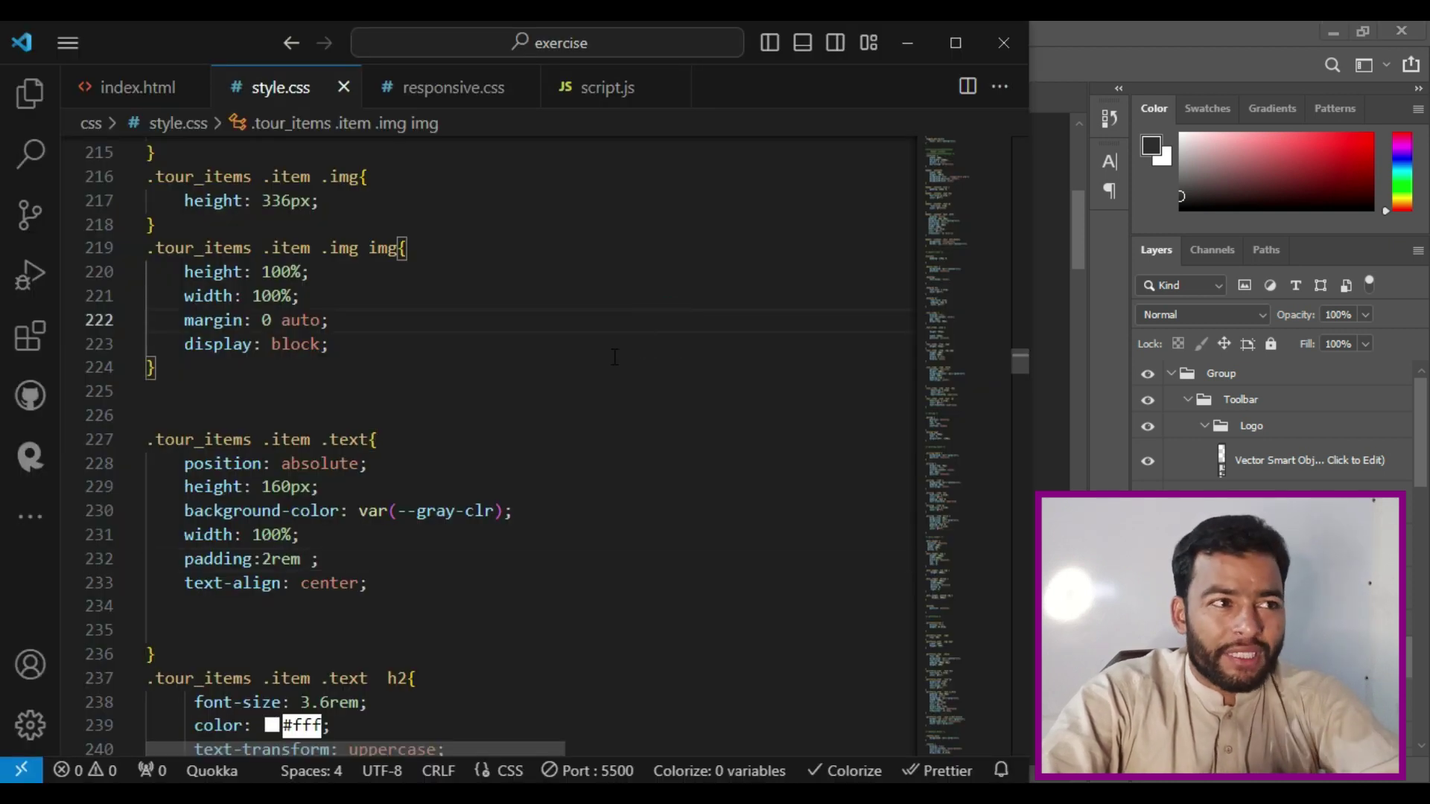
pyautogui.scroll(20, 607, 356)
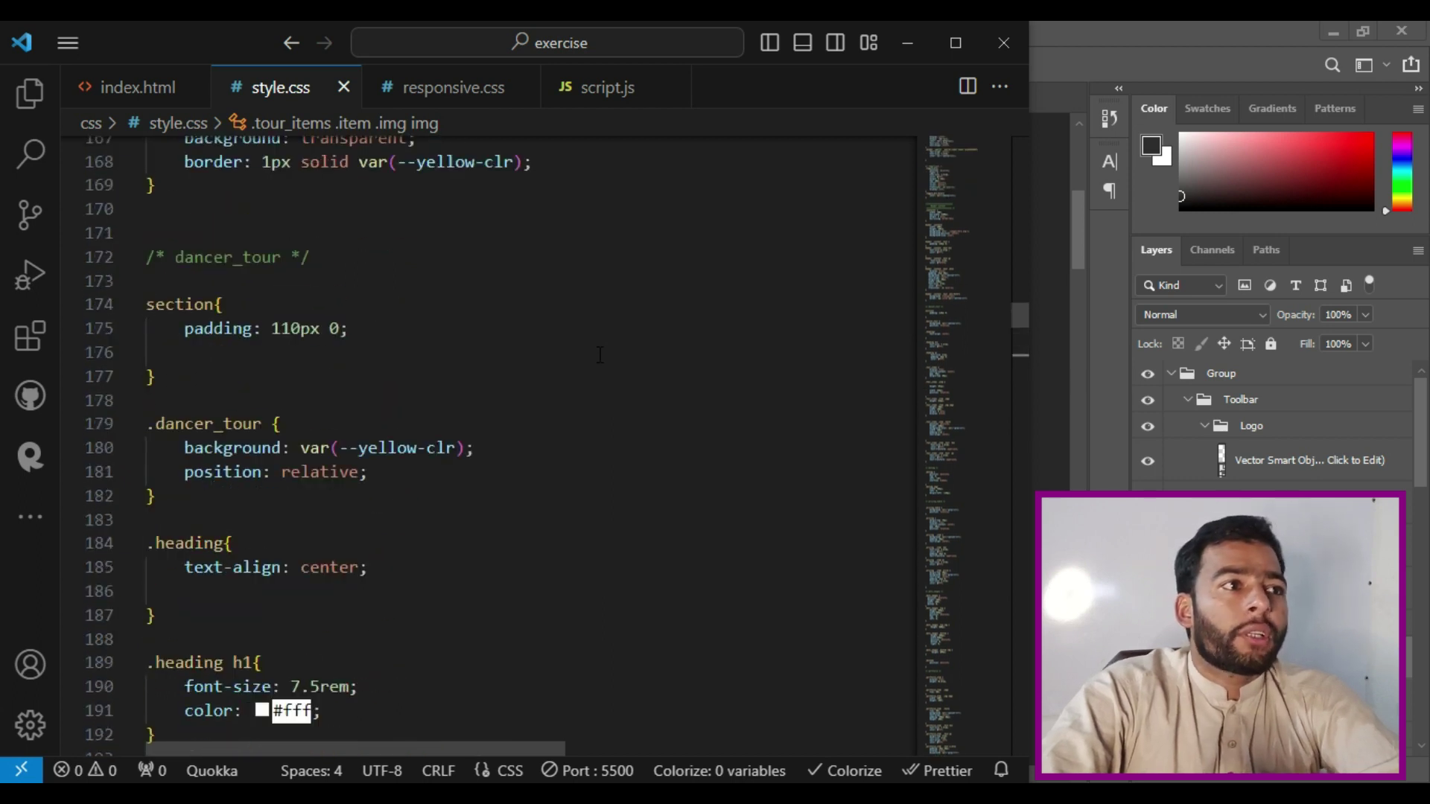
pyautogui.scroll(20, 599, 355)
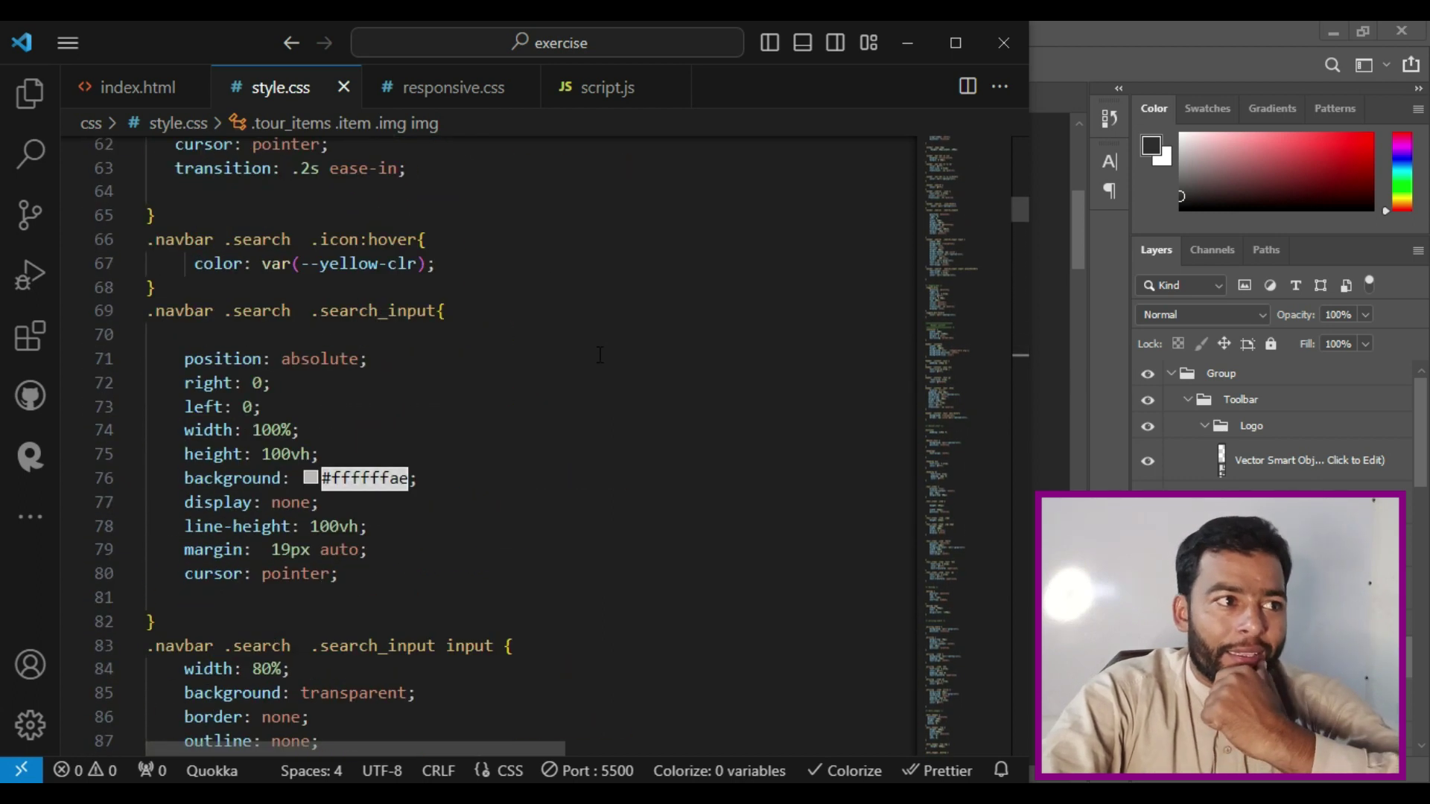
pyautogui.scroll(12, 600, 355)
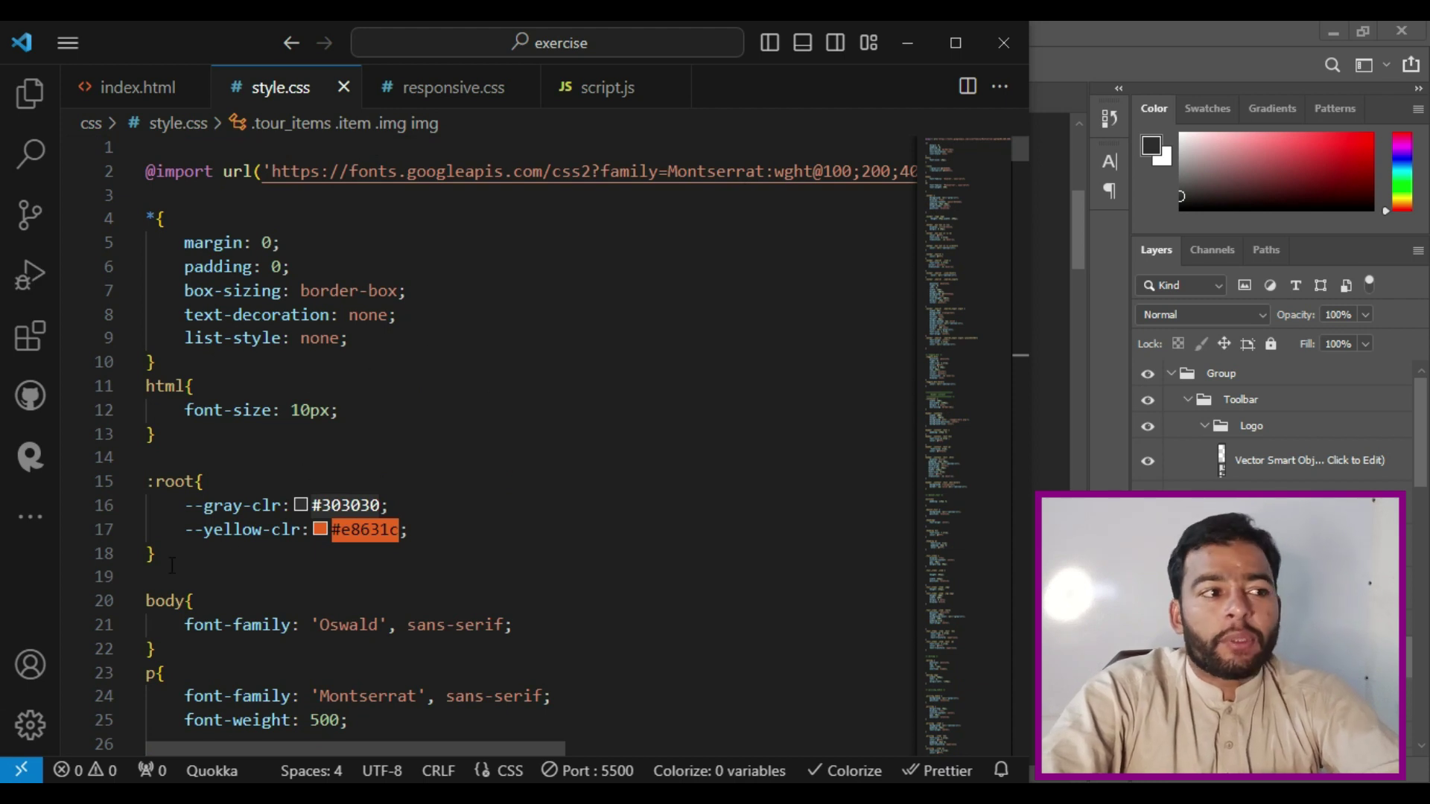
pyautogui.moveTo(172, 547); pyautogui.dragTo(147, 481)
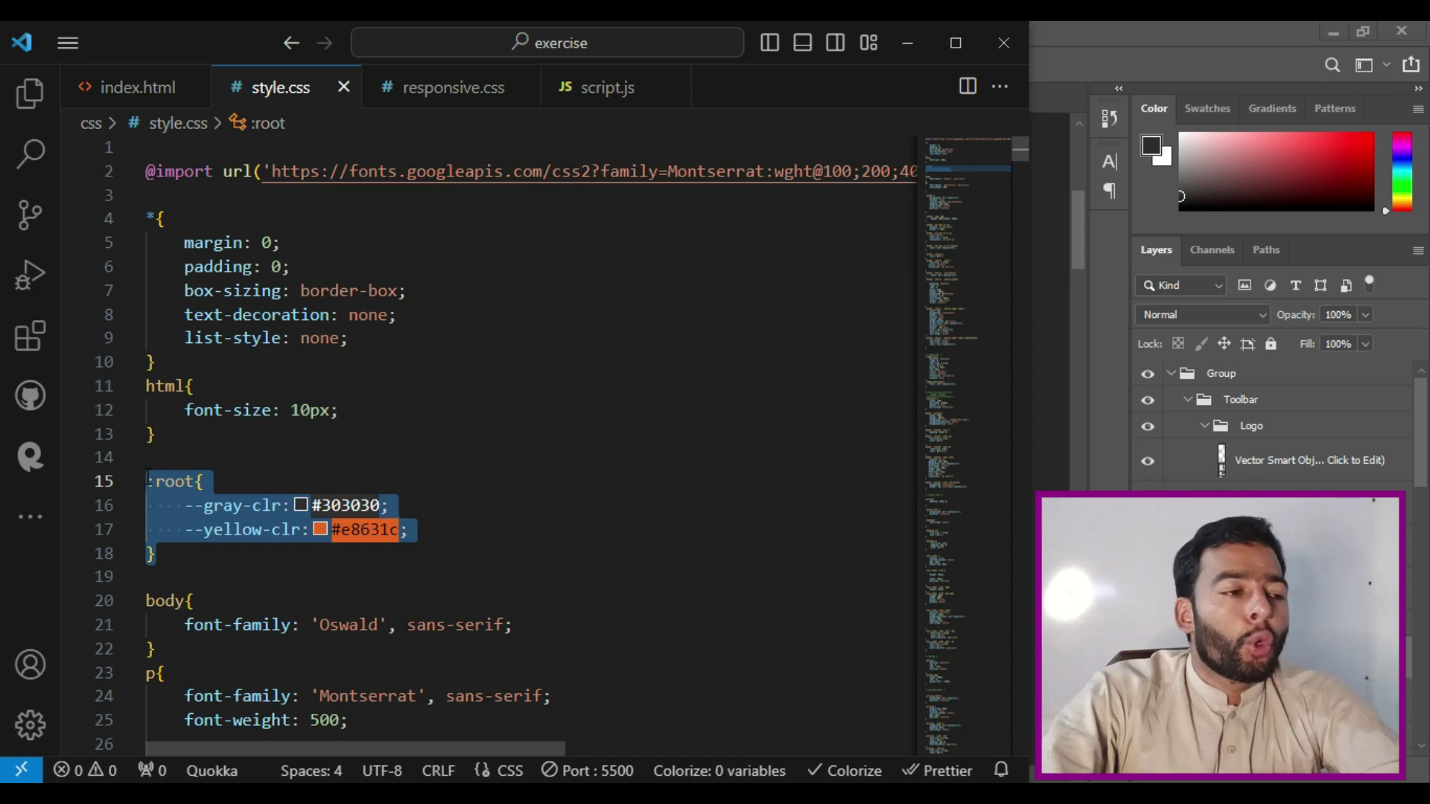
pyautogui.moveTo(185, 573); pyautogui.dragTo(149, 483)
pyautogui.moveTo(184, 570); pyautogui.dragTo(140, 487)
pyautogui.scroll(-3, 140, 488)
pyautogui.click(437, 313)
pyautogui.moveTo(447, 350); pyautogui.dragTo(166, 322)
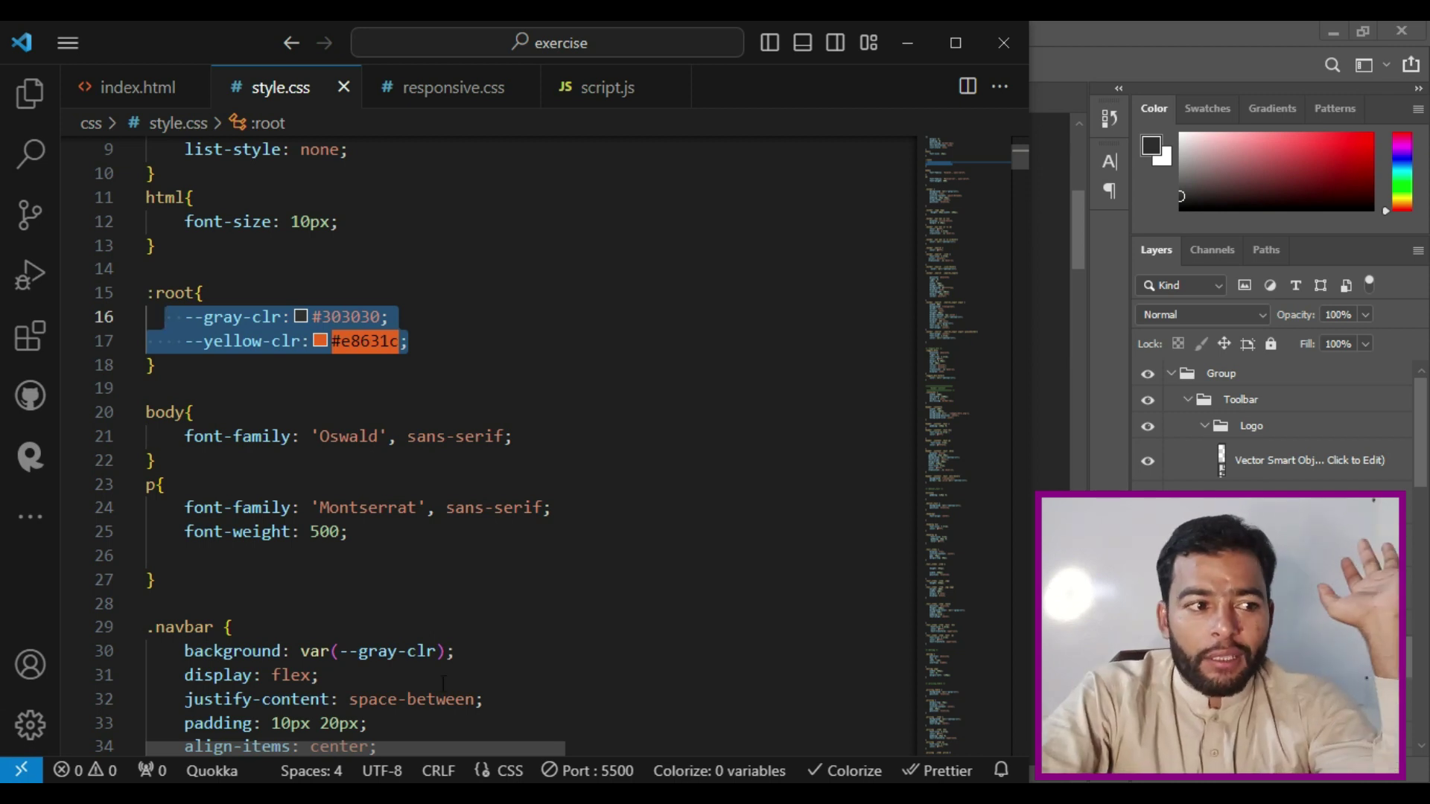
# Switch to Chrome and review where the orange and gray theme colors are used on the Exercise page
pyautogui.hotkey('alt', 'Tab')
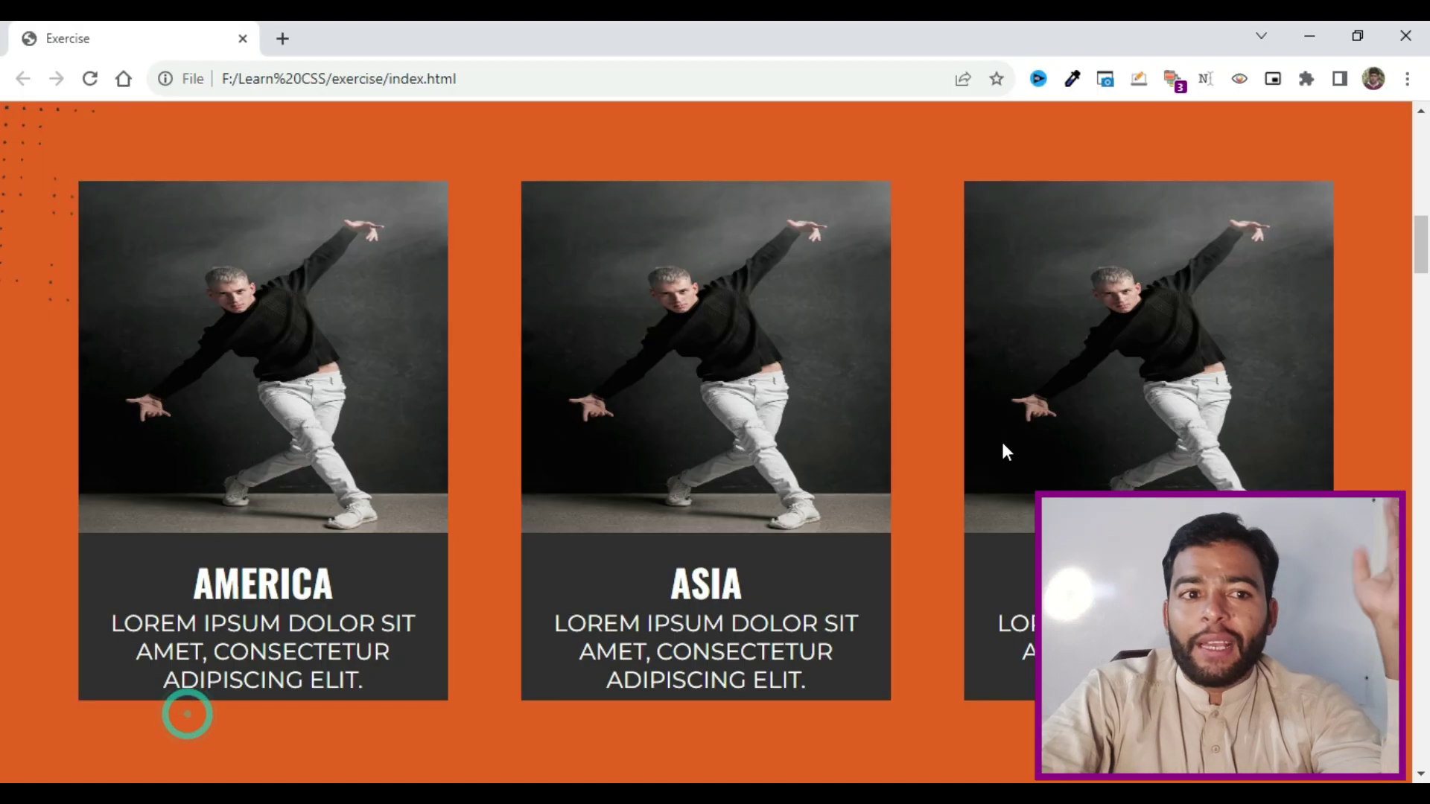
pyautogui.scroll(-10, 1006, 469)
pyautogui.scroll(8, 1013, 480)
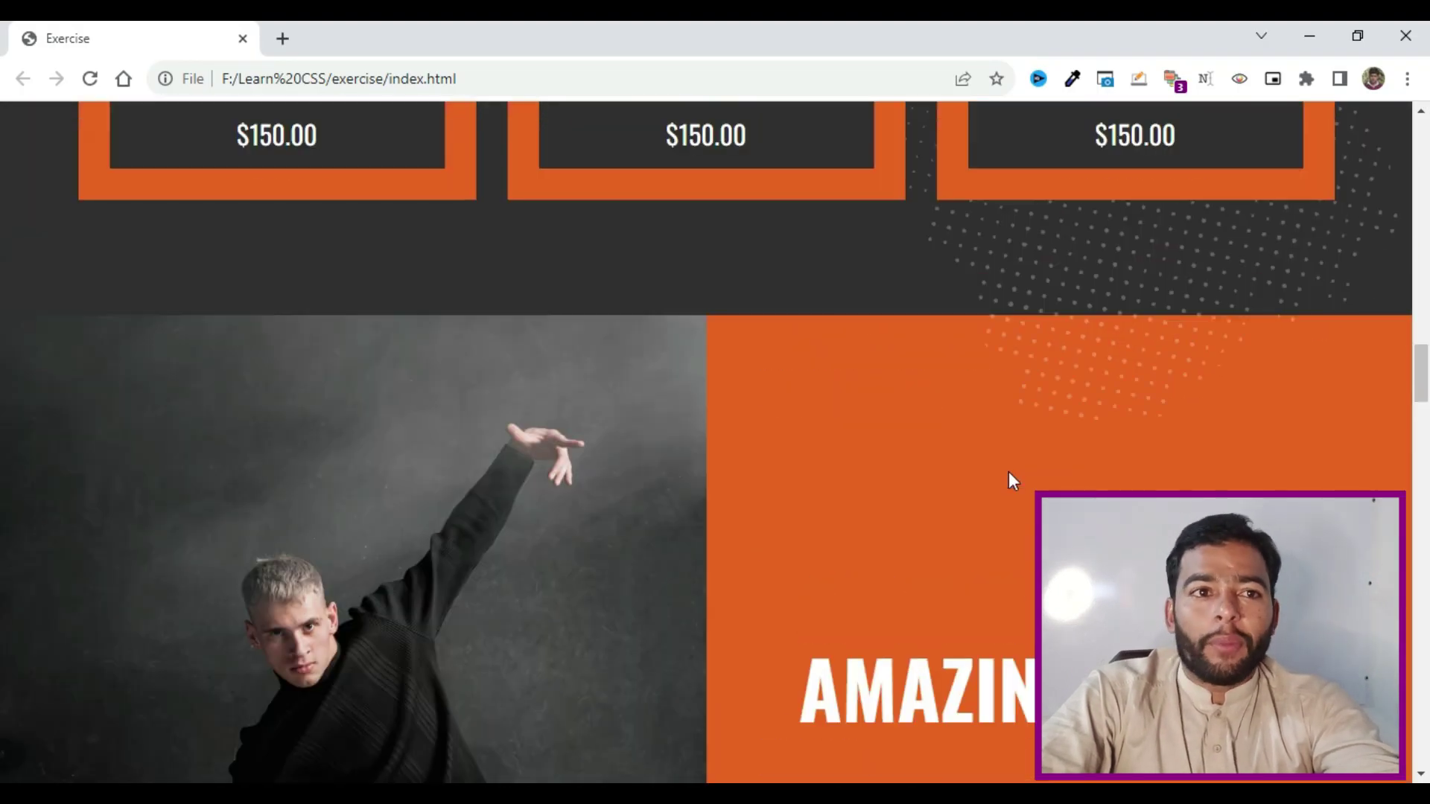
pyautogui.scroll(5, 1013, 481)
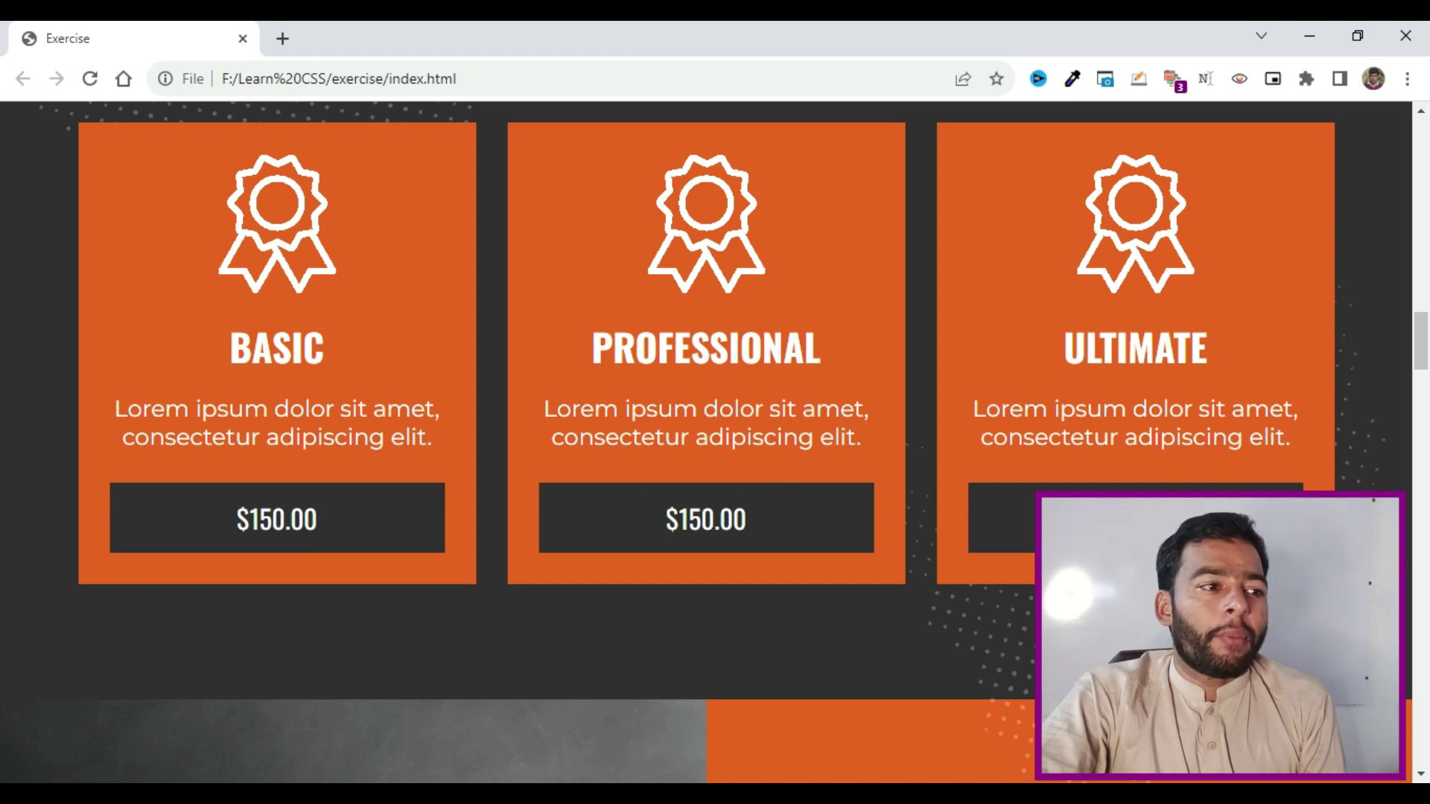
# Change the --yellow-clr variable in VS Code's style.css to a green such as #0a9528 and reload the page in Chrome
pyautogui.hotkey('alt', 'Tab')
pyautogui.moveTo(321, 340)
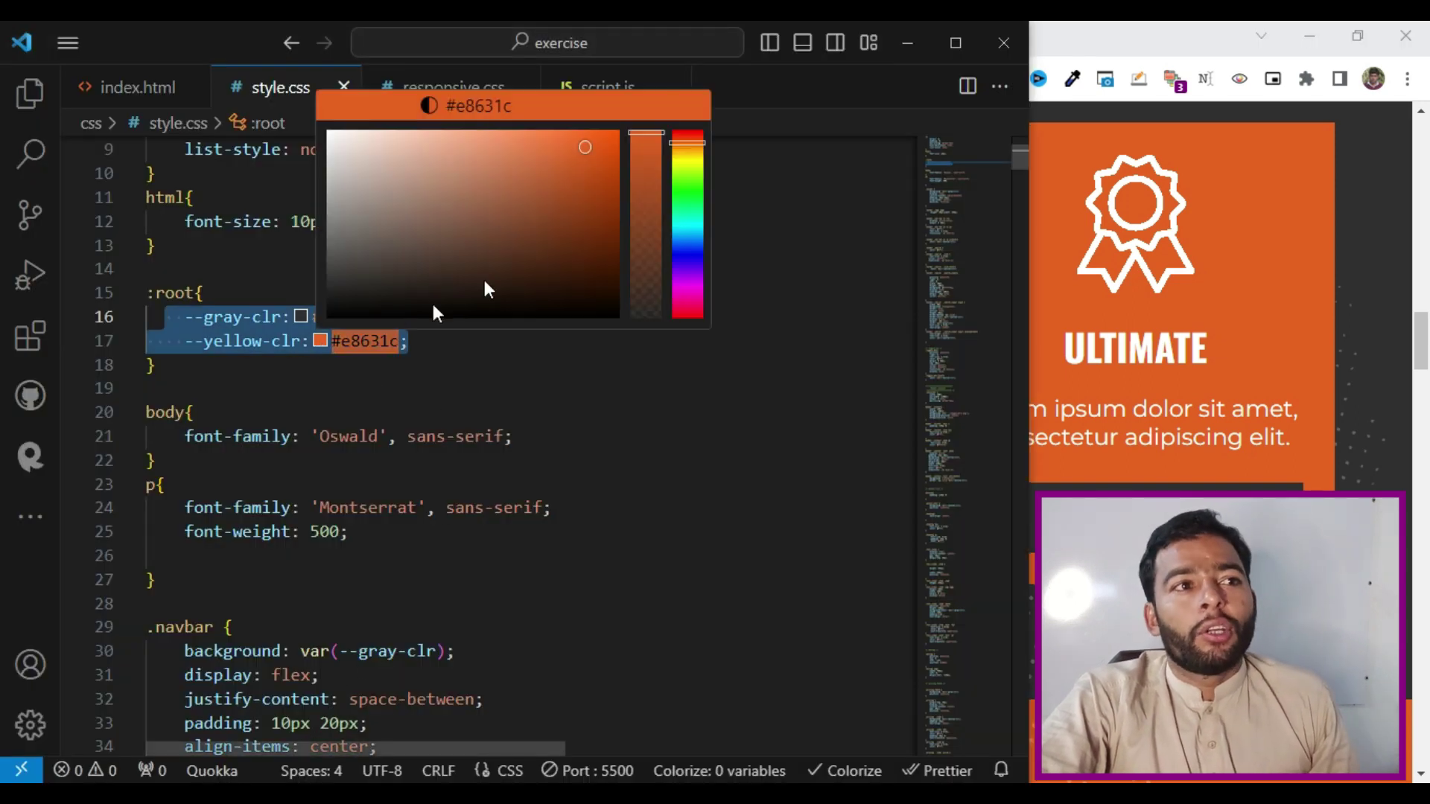
pyautogui.click(676, 200)
pyautogui.click(601, 210)
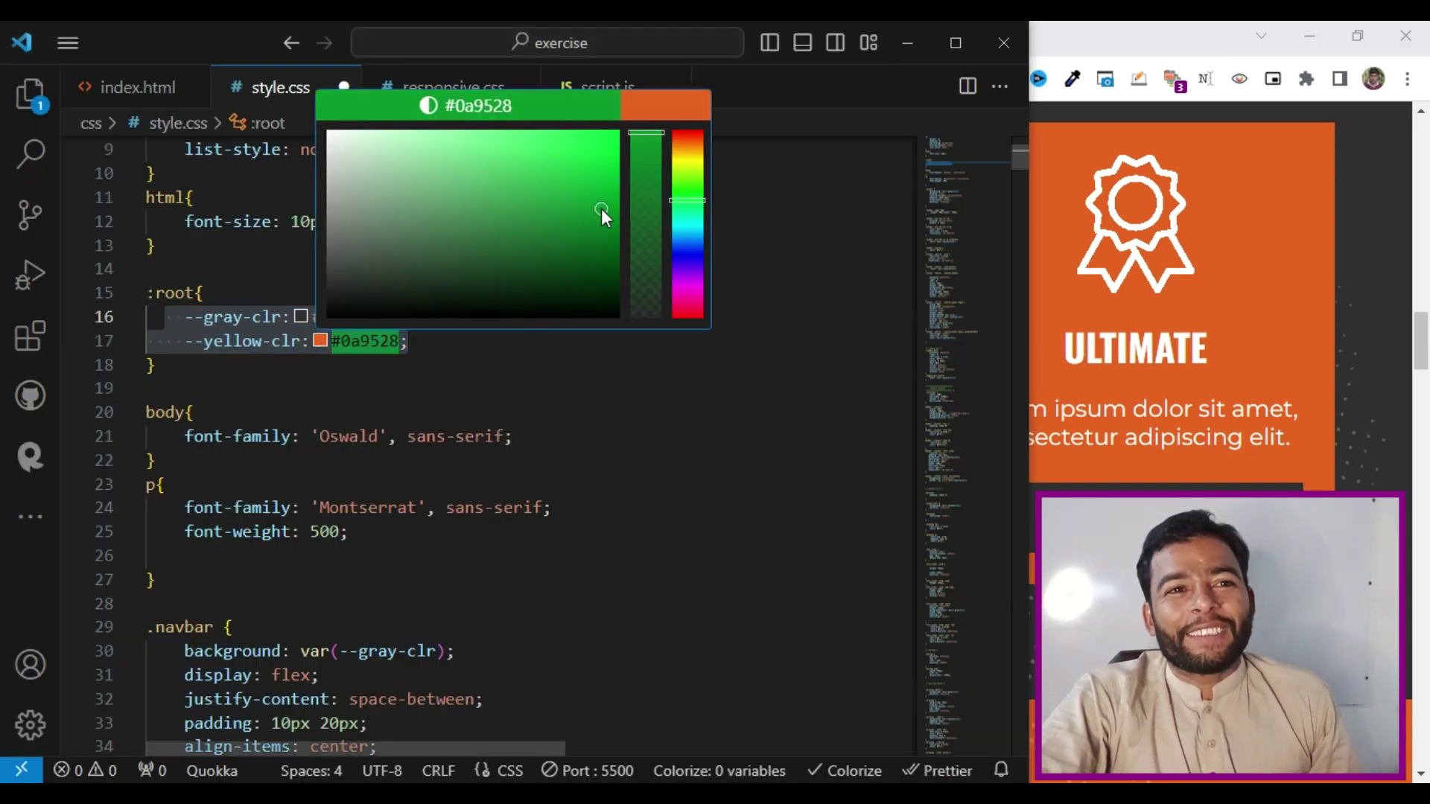
pyautogui.click(1313, 337)
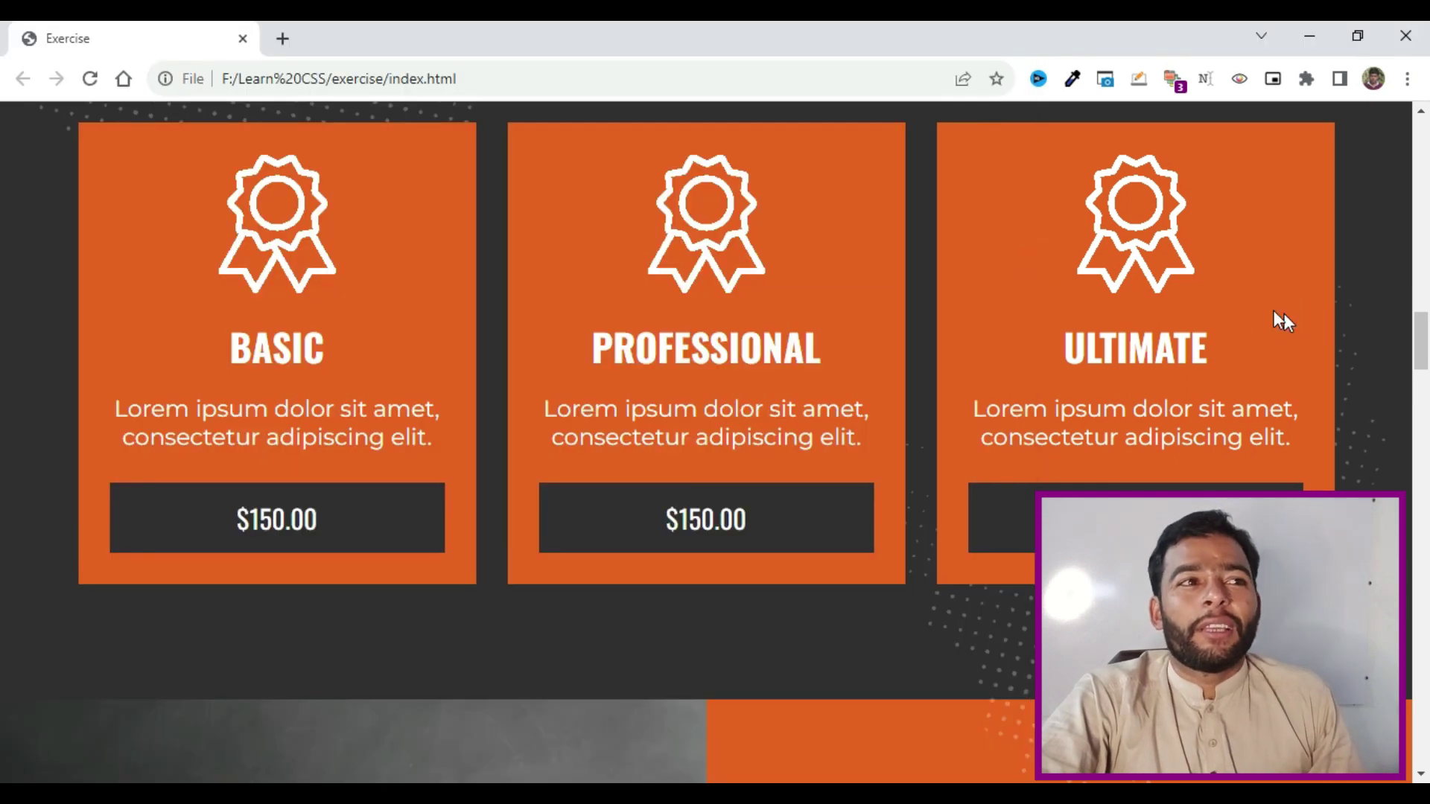
pyautogui.hotkey('ctrl', 'r')
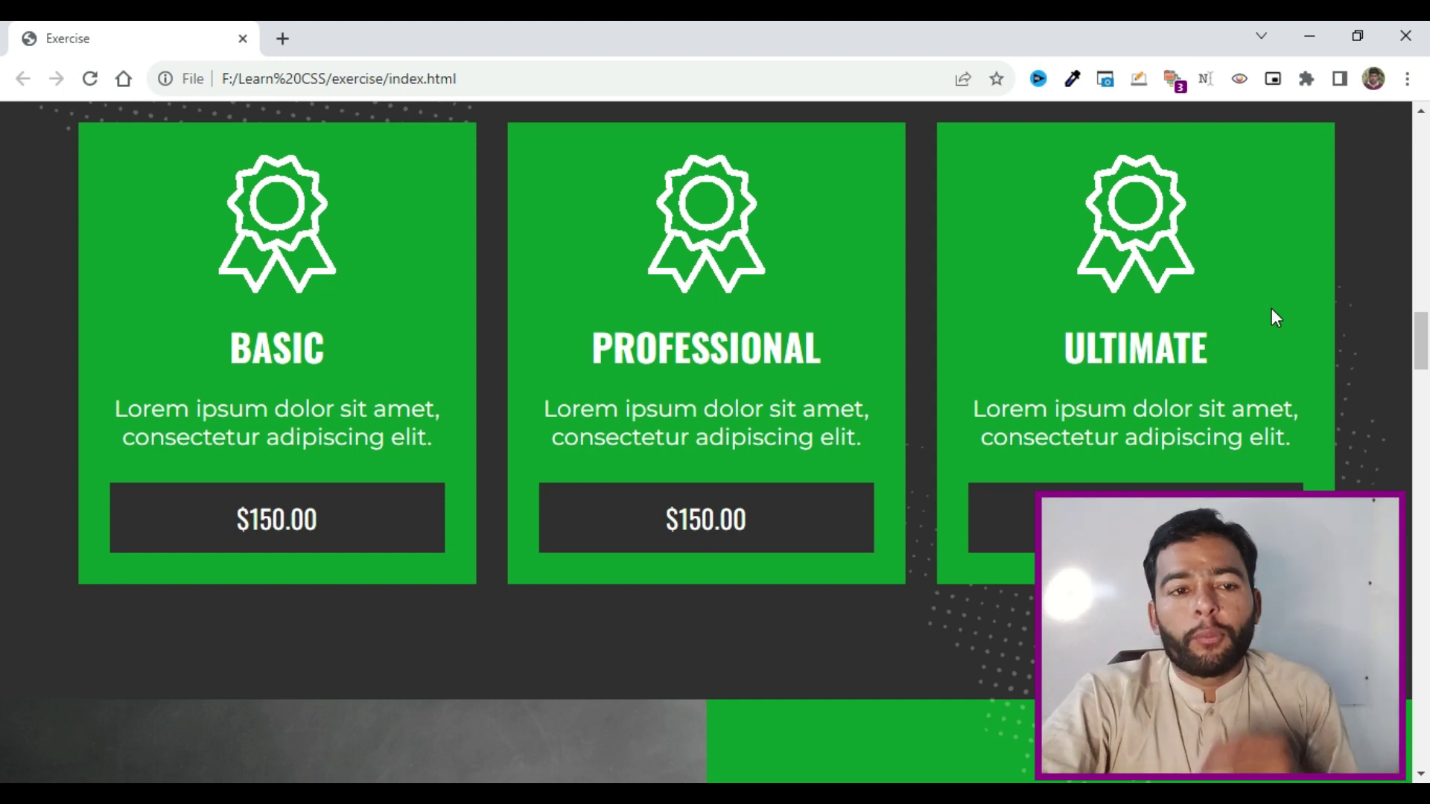
# Inspect the hero, Dance Tour and pricing sections for the new theme color and return to style.css in VS Code
pyautogui.scroll(20, 1271, 308)
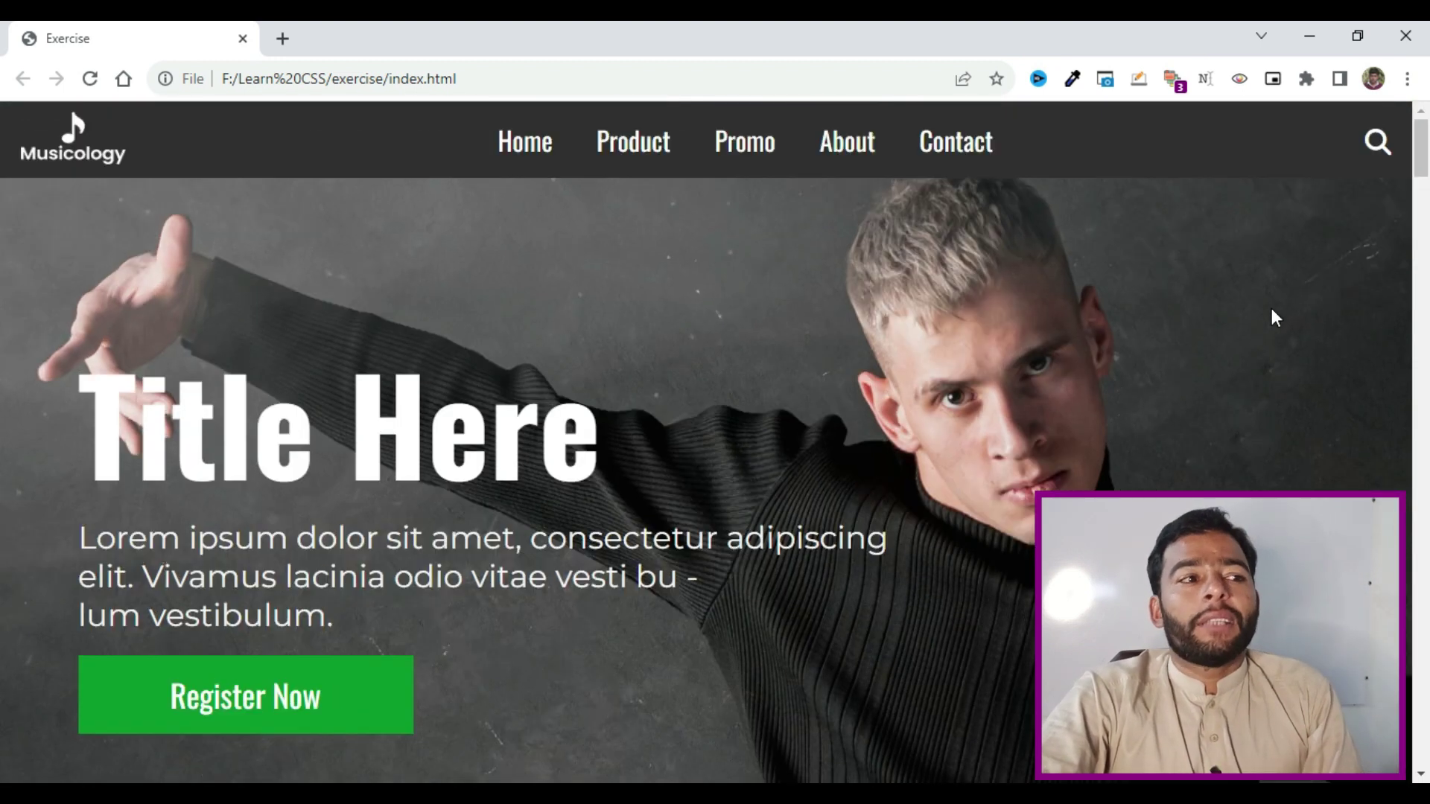
pyautogui.scroll(-15, 408, 408)
pyautogui.scroll(10, 329, 447)
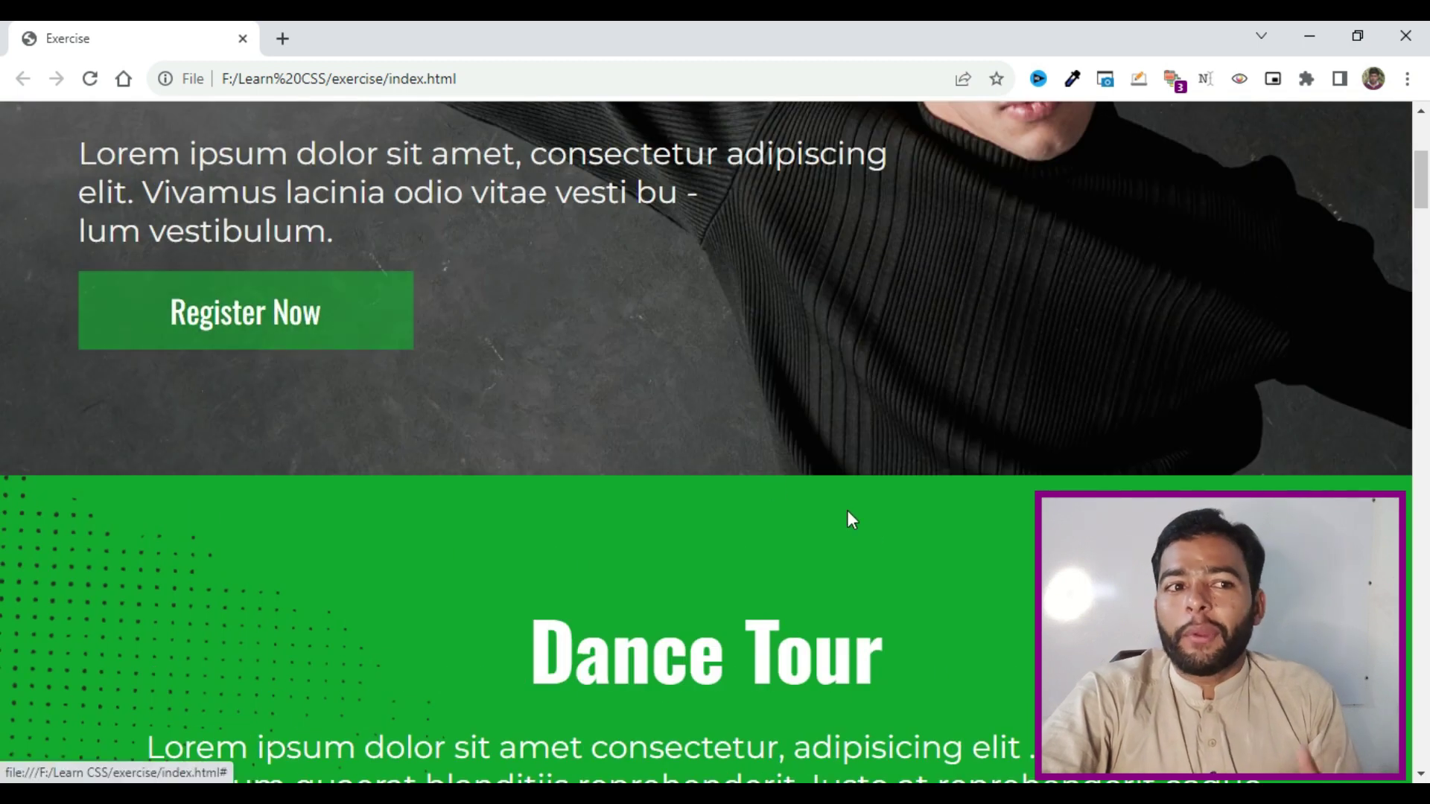
pyautogui.scroll(-6, 864, 521)
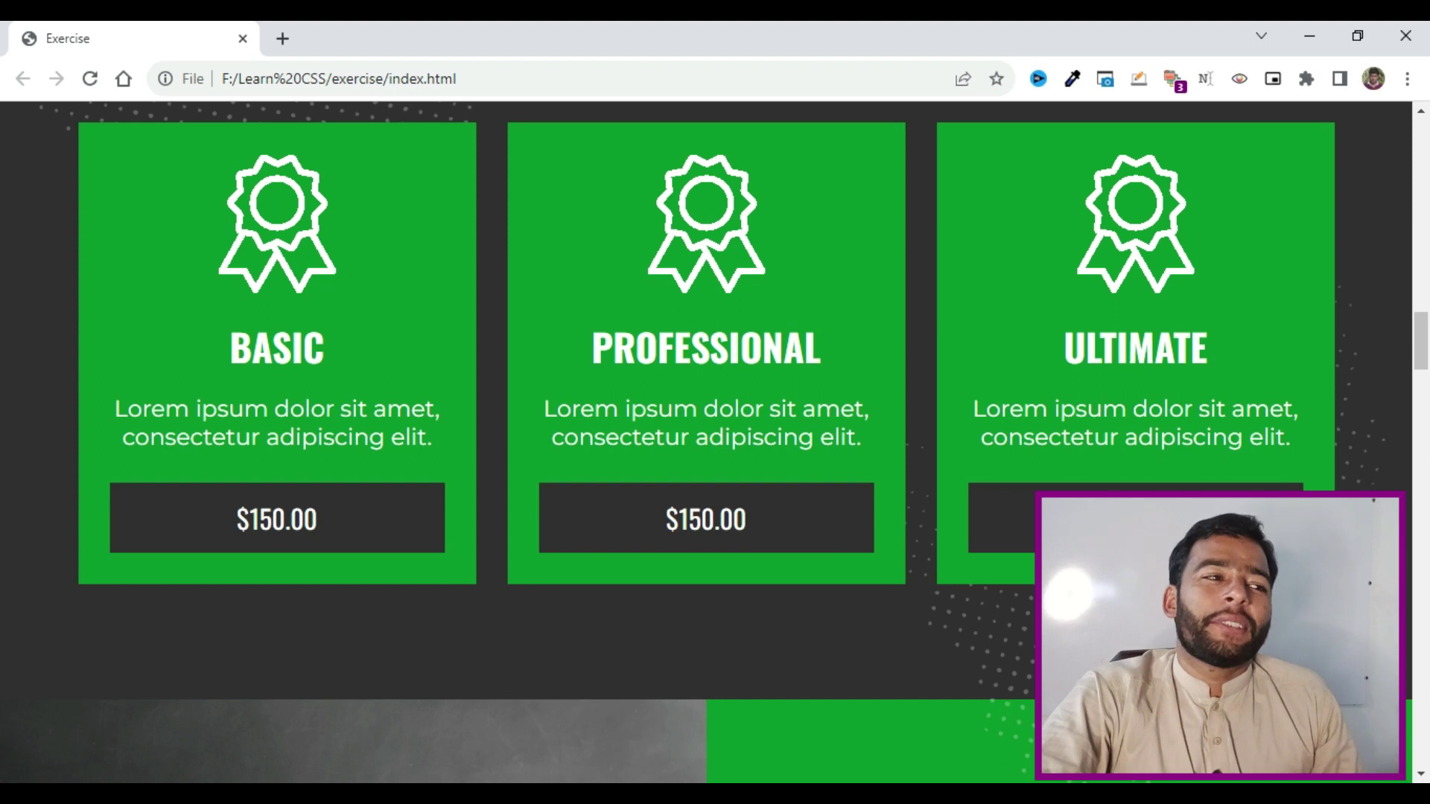
pyautogui.hotkey('alt', 'Tab')
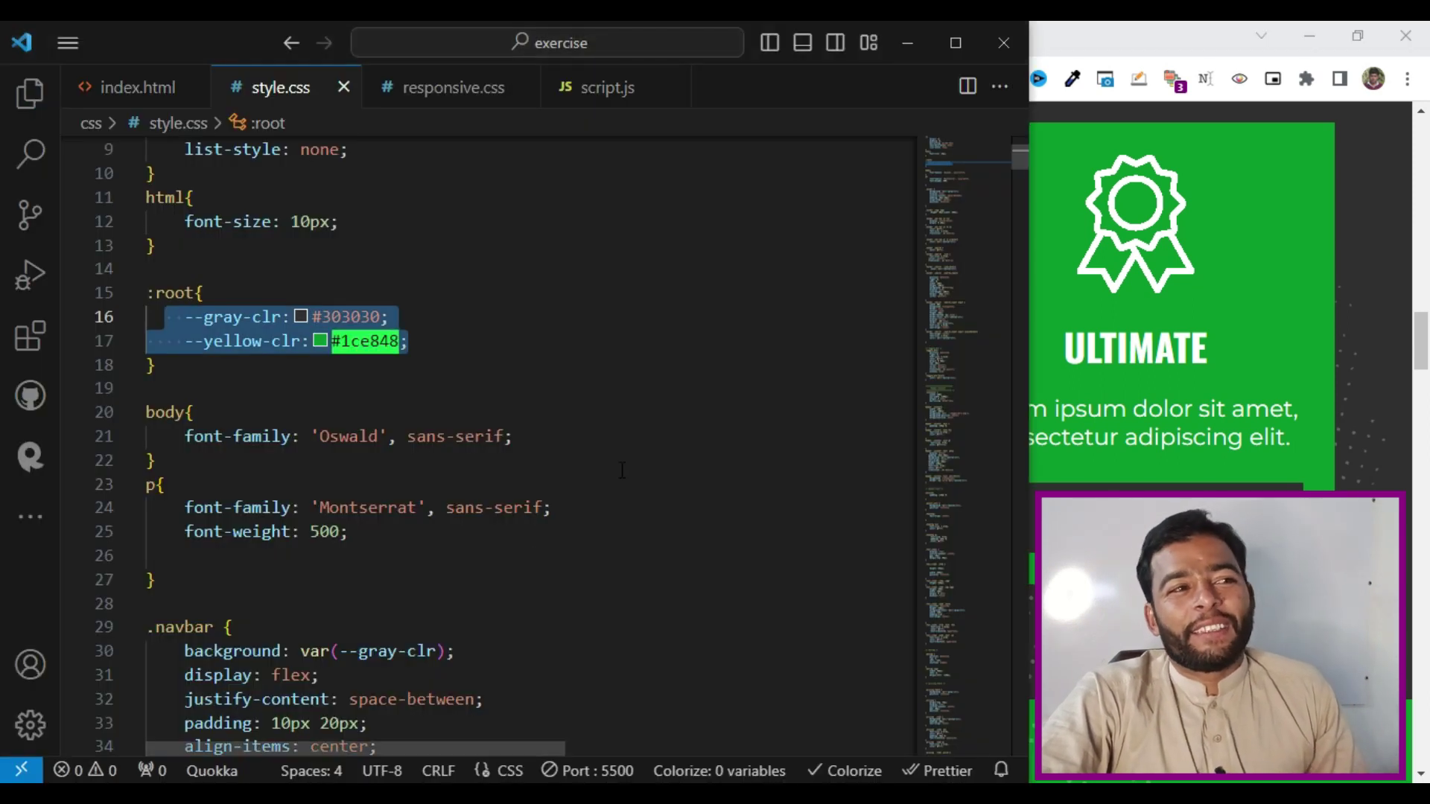